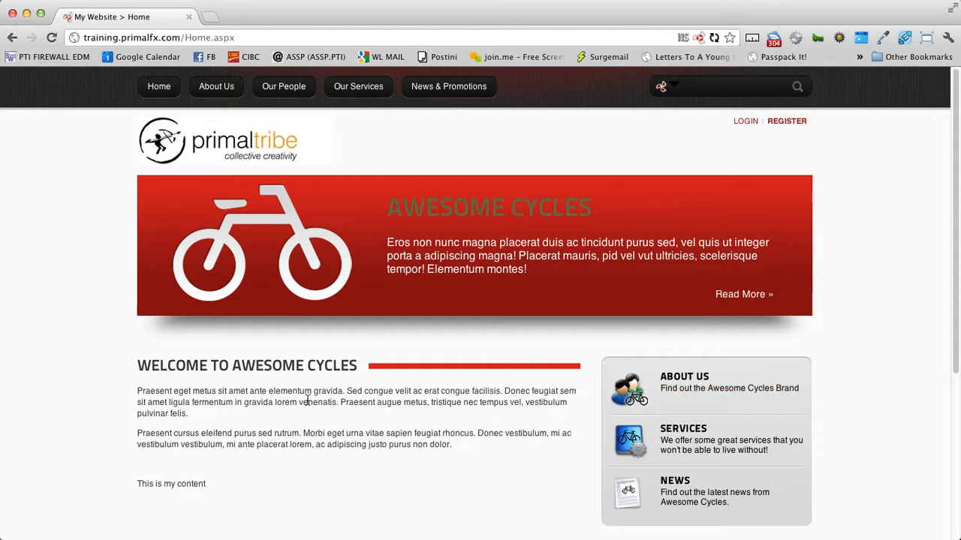
Step: Log in to the DotNetNuke site with the administrator account's username and password
left_click(748, 122)
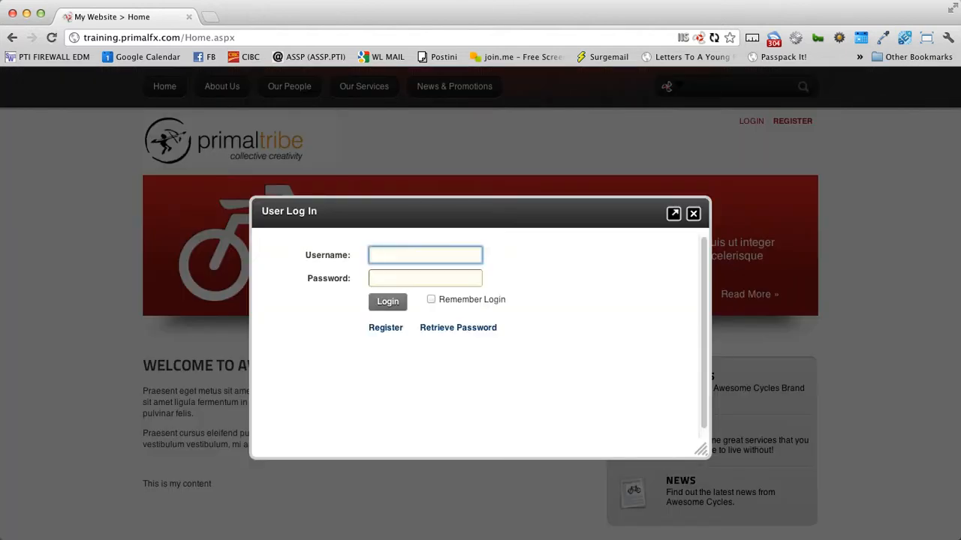
type("admin")
key("Tab")
type("••••••")
key("Return")
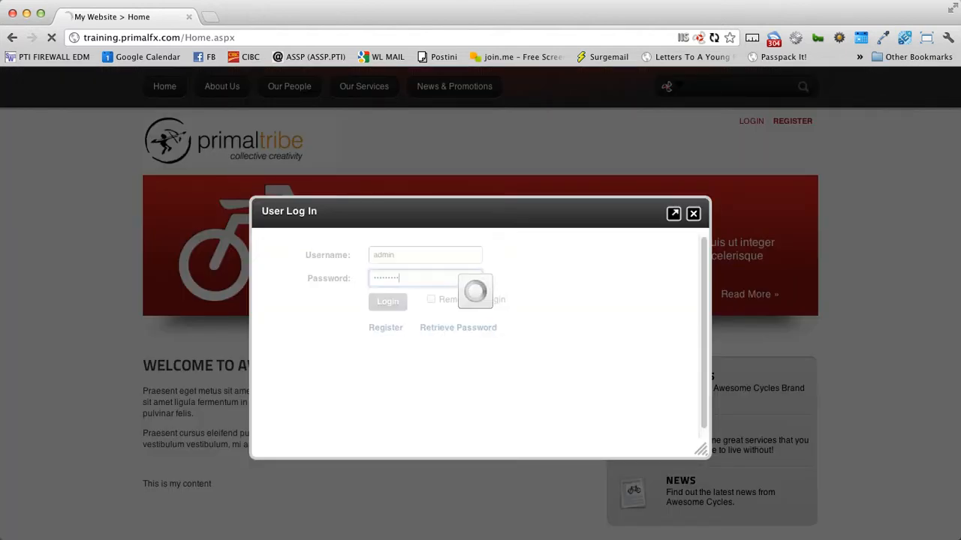
scroll(744, 264, "down", 3)
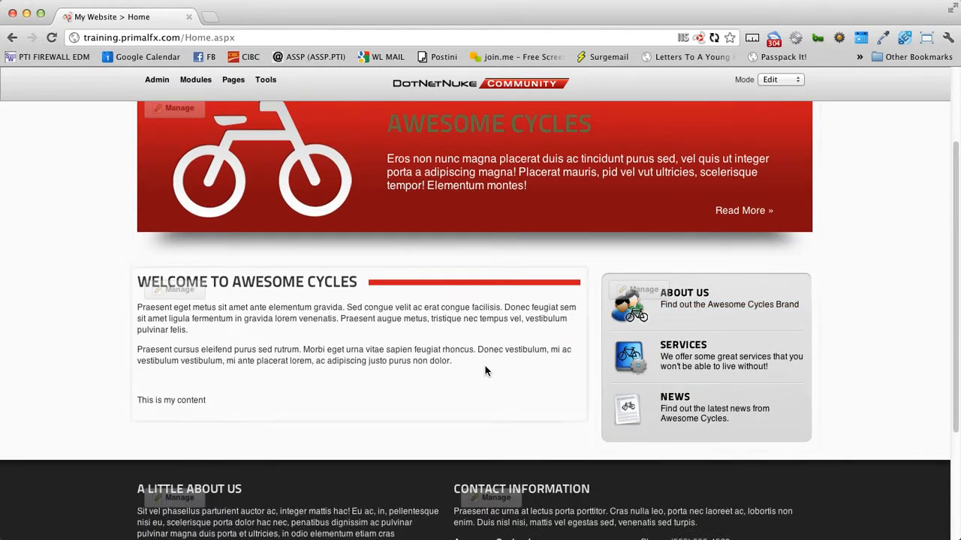
left_click_drag(221, 319, 307, 400)
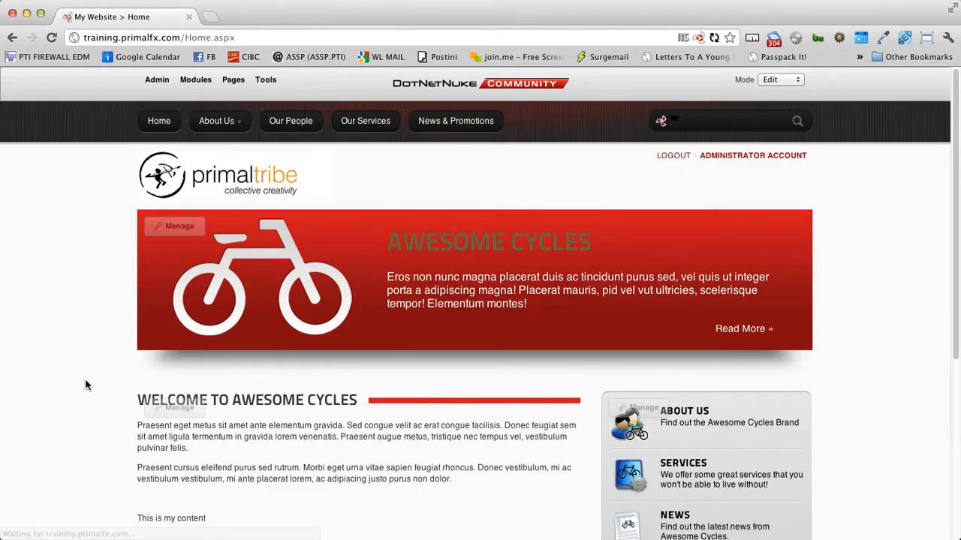
scroll(85, 378, "down", 2)
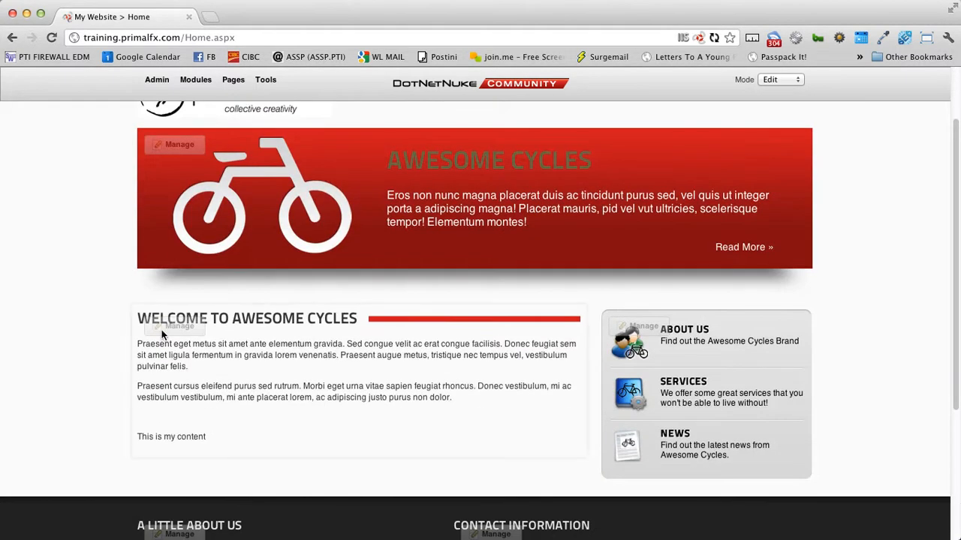
Step: Open Edit Content for the welcome module and place the caret in the second Praesent paragraph
mouse_move(162, 329)
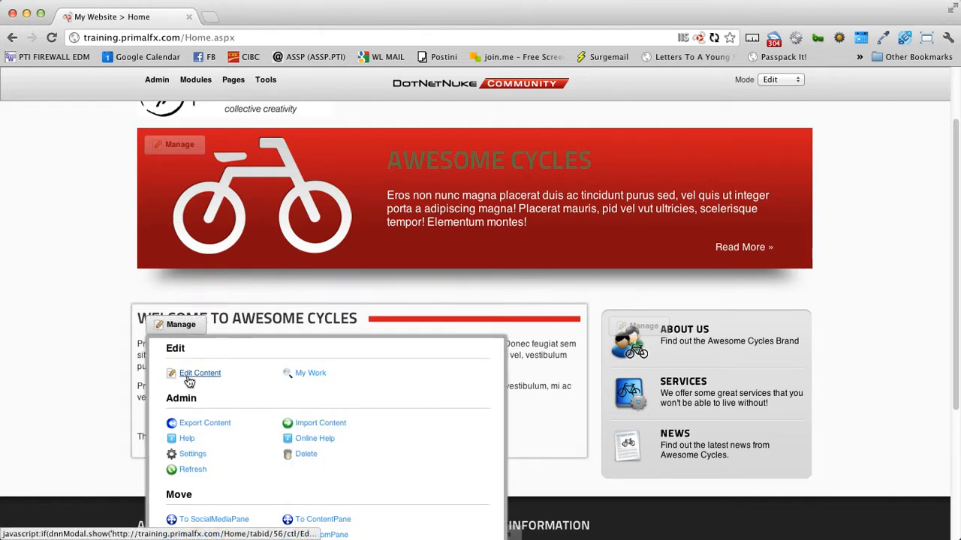
left_click(189, 379)
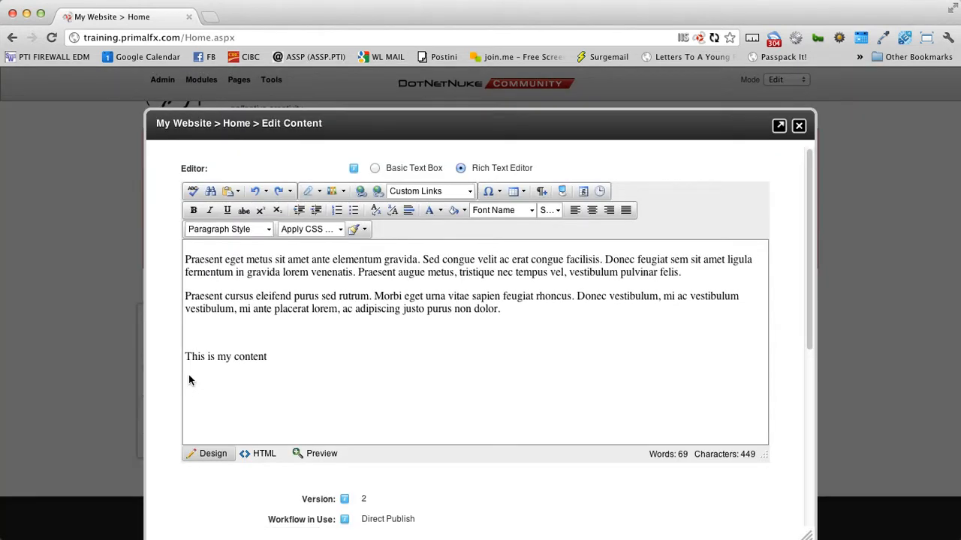
left_click(438, 309)
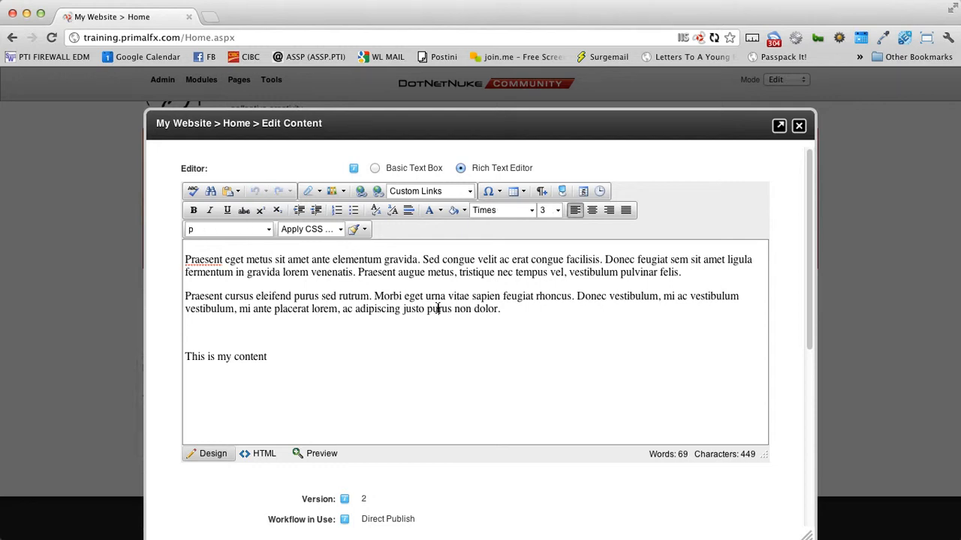
left_click(227, 197)
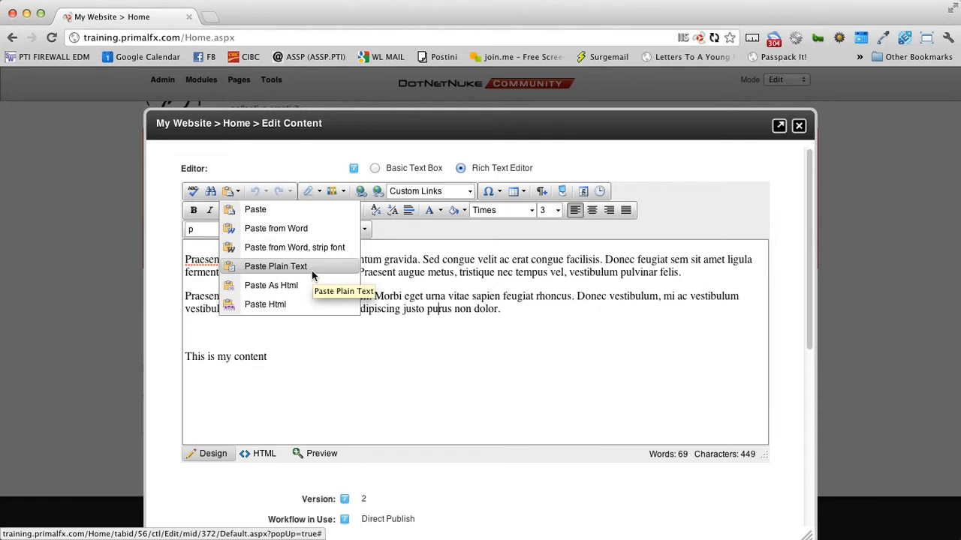
Step: Select and delete all of the old welcome text in the editor
left_click(450, 339)
left_click_drag(267, 359, 142, 258)
key("BackSpace")
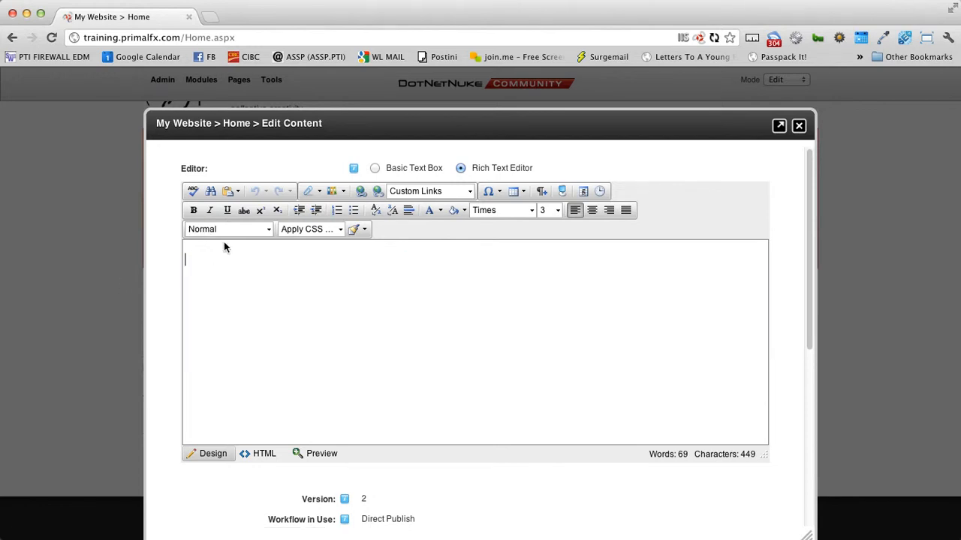
Step: Paste the copied Lorem ipsum paragraph into the editor as plain text
left_click(238, 192)
left_click(271, 263)
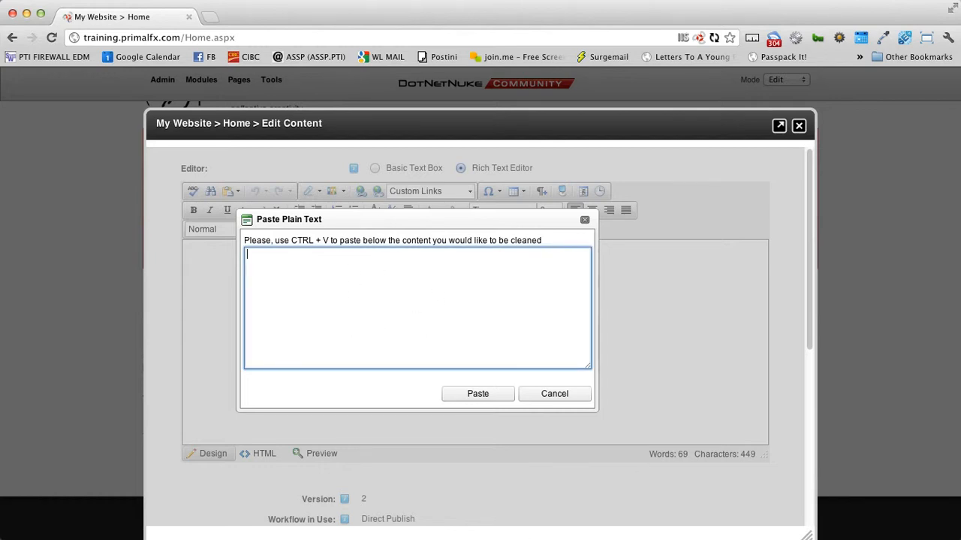
key("super+Tab")
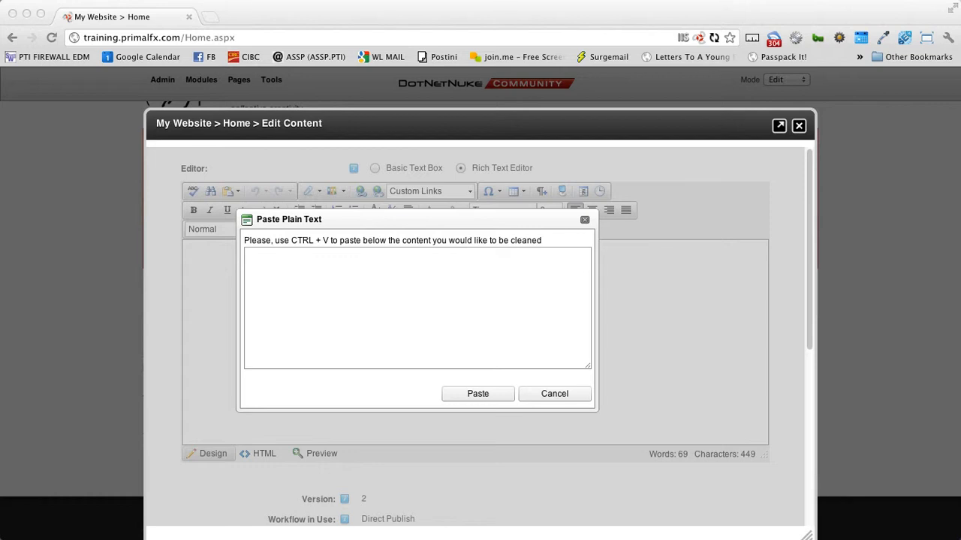
left_click(310, 281)
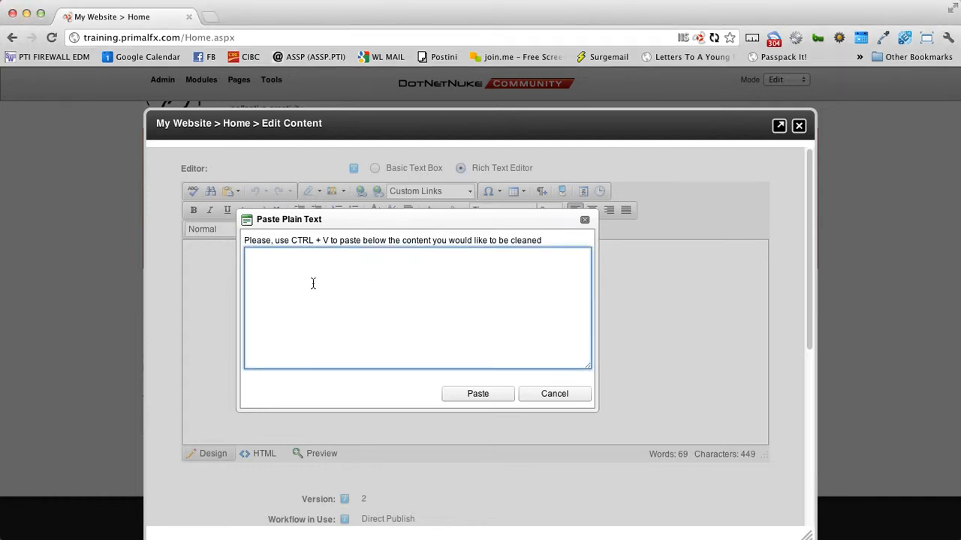
type("Lorem ipsum dolor sit amet, consectetur adipiscing elit. Phasellus dictum erat ac orci pellentesque quis vehicula urna viverra. Proin vel lorem magna, ac congue lectus. Donec augue erat, eleifend quis bibendum quis, mollis et eros. Morbi commodo augue nec justo pretium adipiscing. Integer nec orci vel ante condimentum mollis ut at neque. Sed dignissim porta lorem, volutpat consectetur ante rhoncus id. Sed vitae lorem pellentesque nibh porta scelerisque eget sit amet diam. Cras ac tortor libero, ac tristique dui. Nullam at nulla eu nunc congue mattis. Class aptent taciti sociosqu ad litora torquent per conubia nostra, per inceptos himenaeos. Etiam tincidunt dui ac diam auctor eu hendrerit massa pharetra. Duis pretium posuere magna, nec venenatis augue ultricies volutpat. Aenean ut risus lacus.")
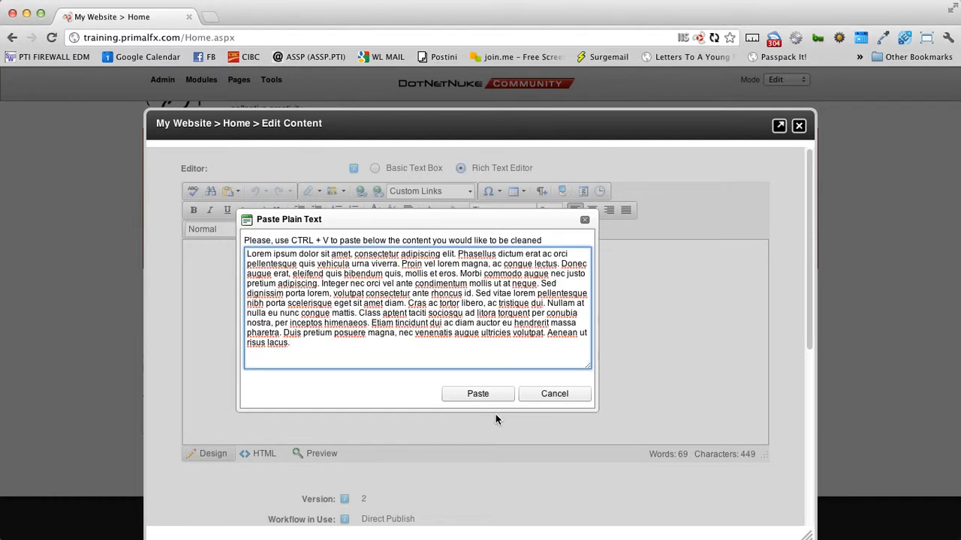
left_click(478, 394)
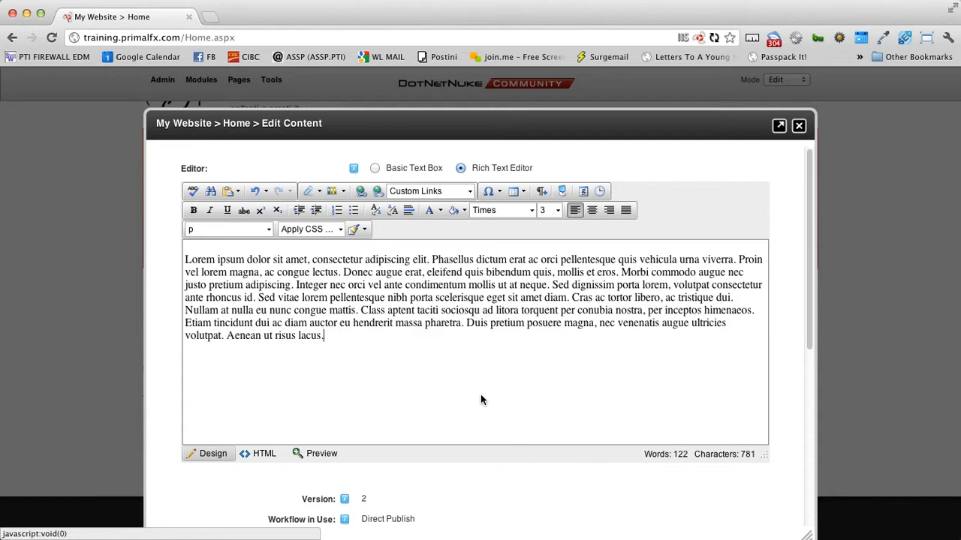
left_click(238, 192)
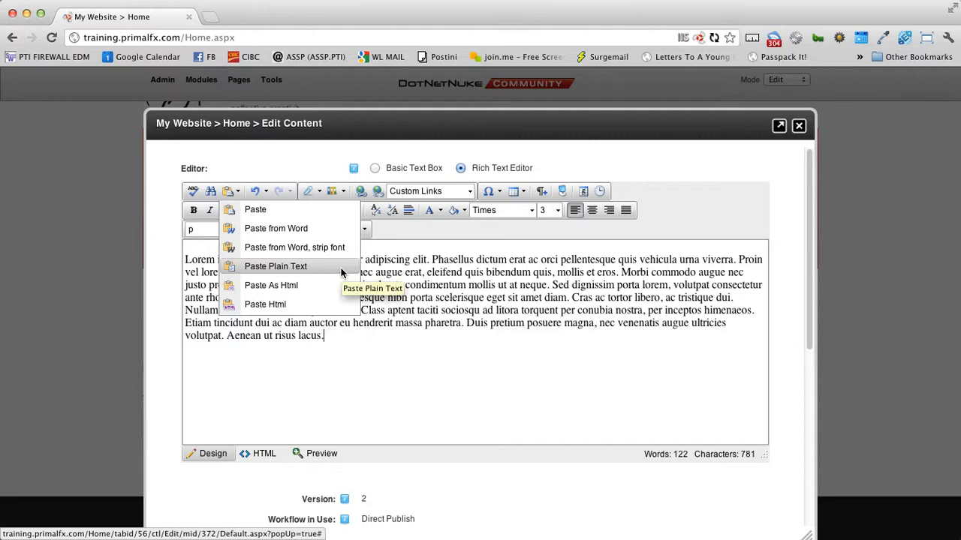
left_click(458, 287)
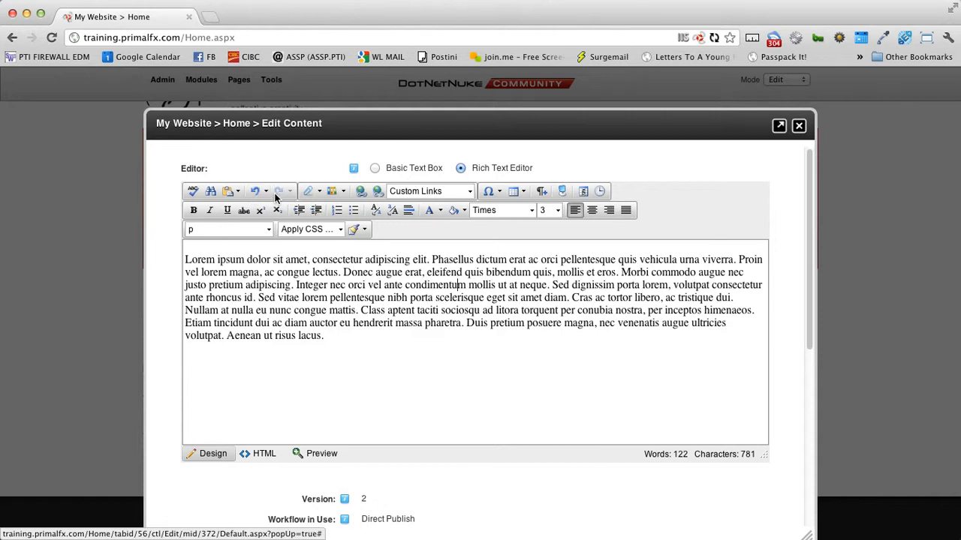
left_click(320, 193)
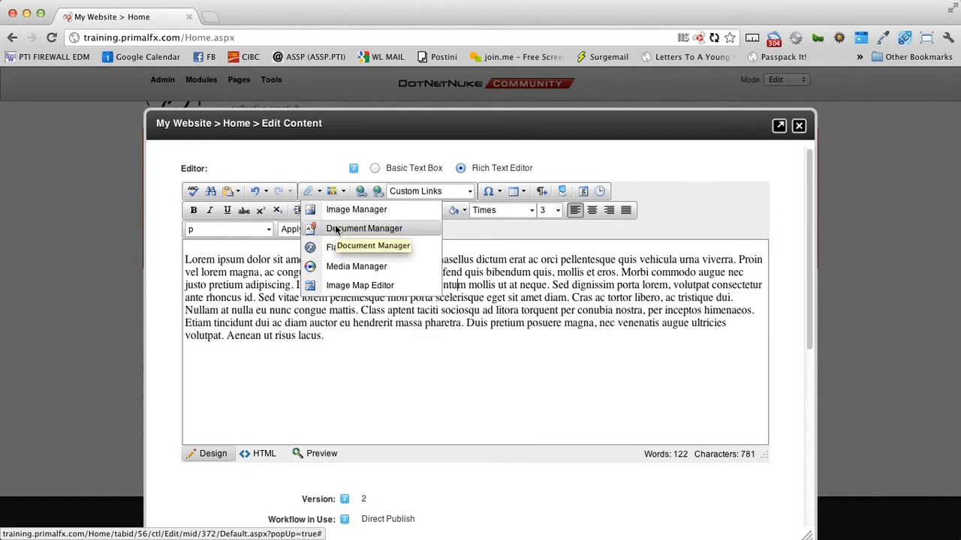
left_click(262, 263)
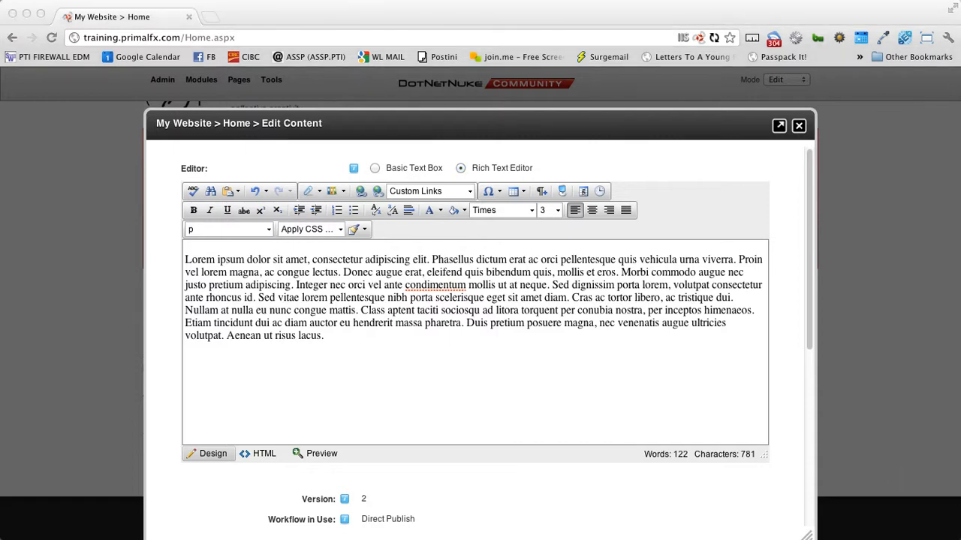
key("space")
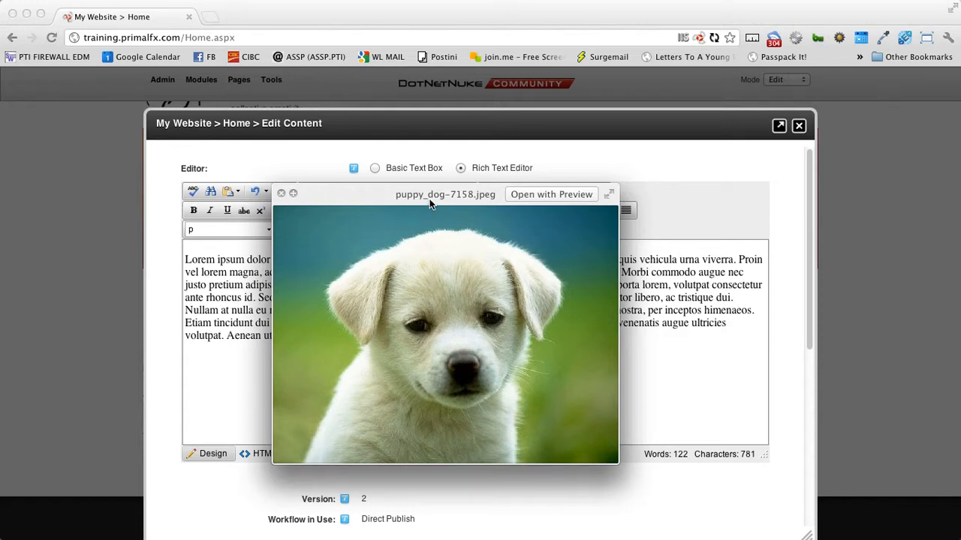
left_click_drag(430, 203, 329, 206)
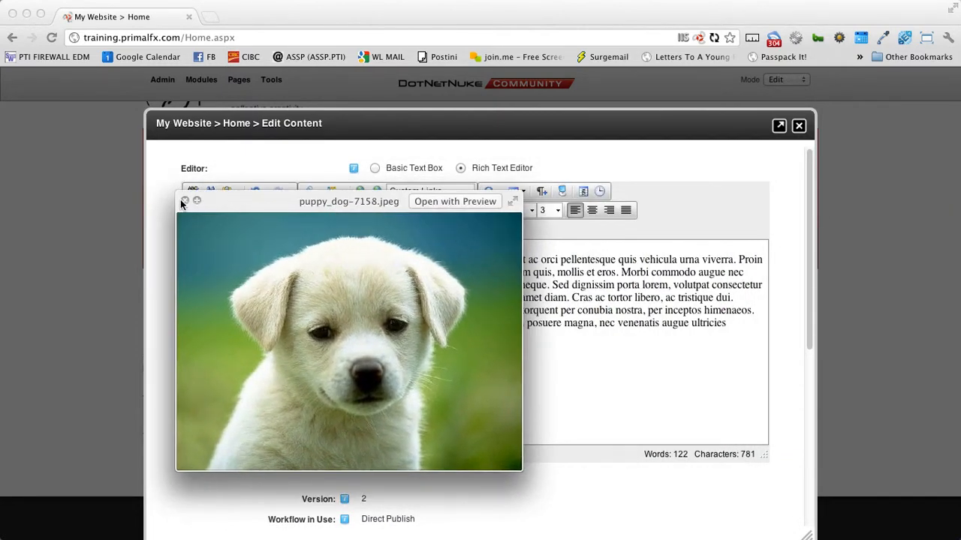
left_click(184, 201)
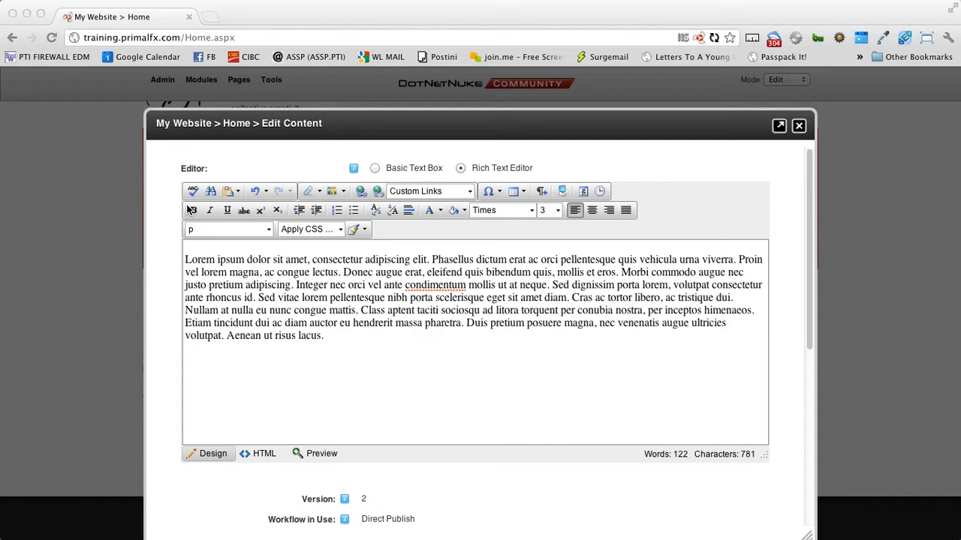
left_click(332, 353)
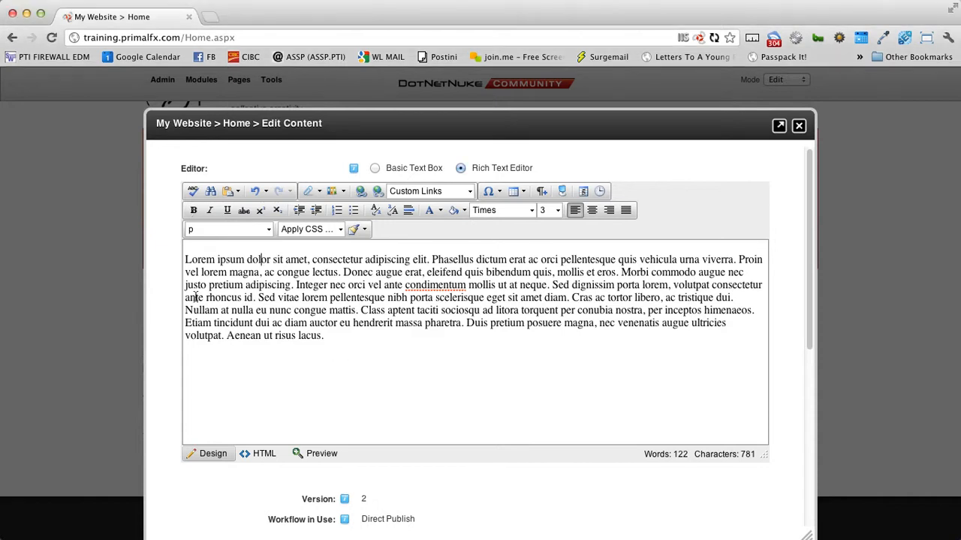
Step: From the paragraph's start, open the Image Manager and show the /Portals/0/Images folder contents
left_click(185, 261)
left_click(317, 193)
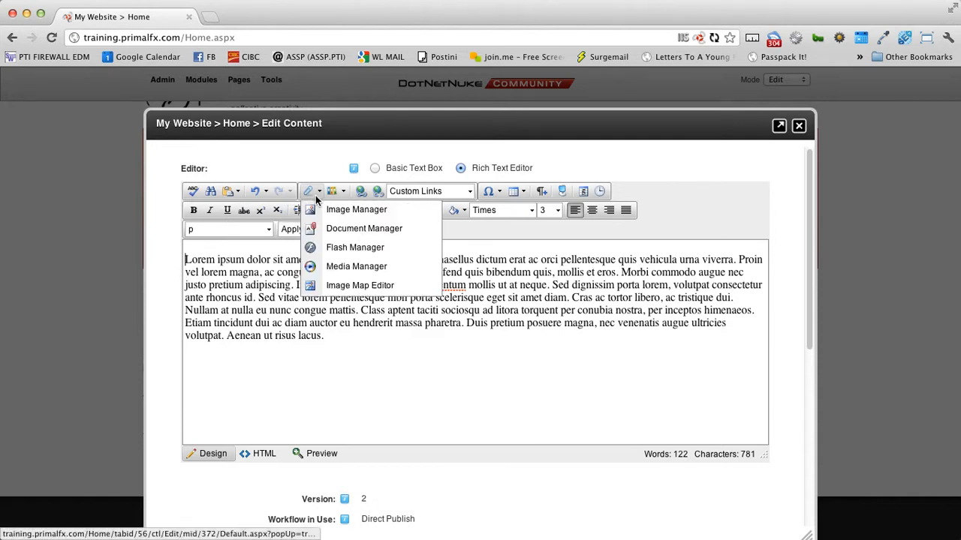
left_click(334, 211)
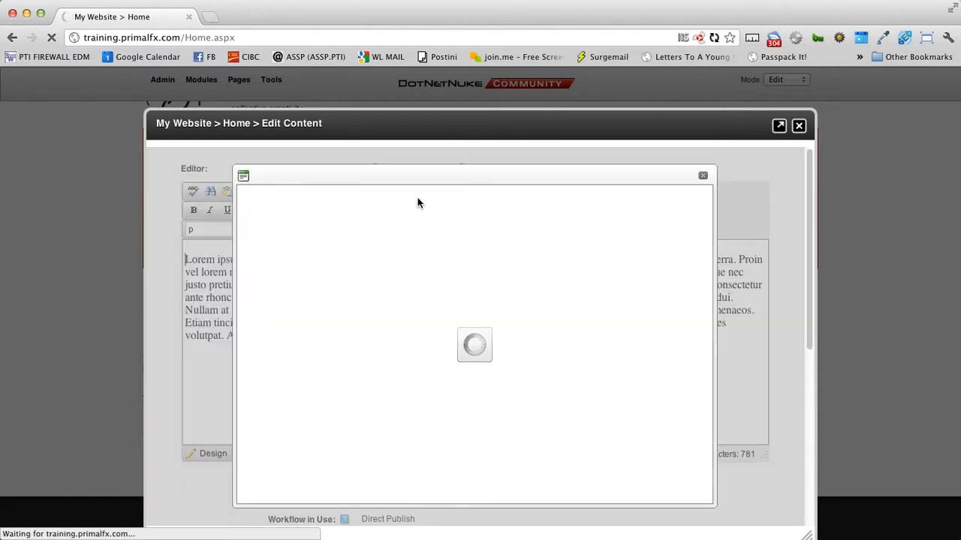
left_click_drag(440, 178, 408, 162)
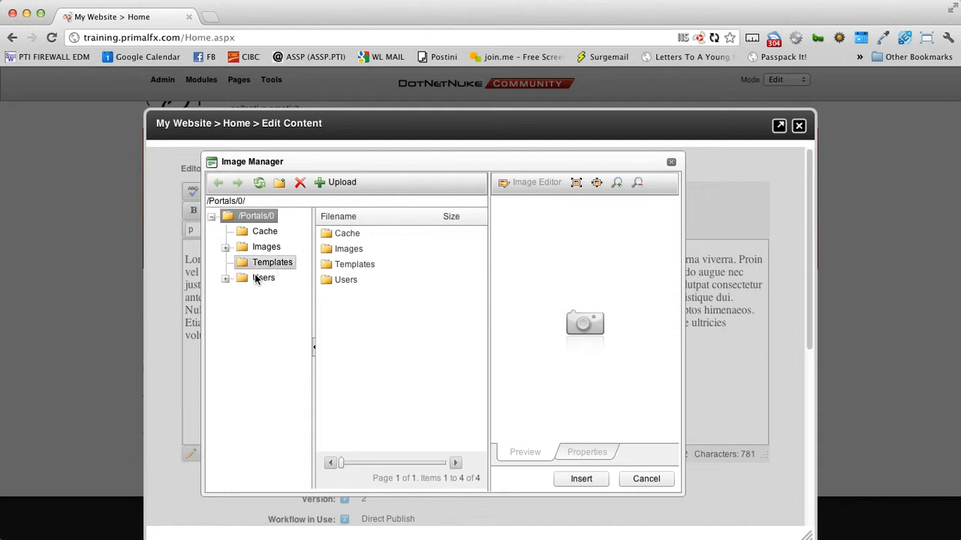
left_click(225, 249)
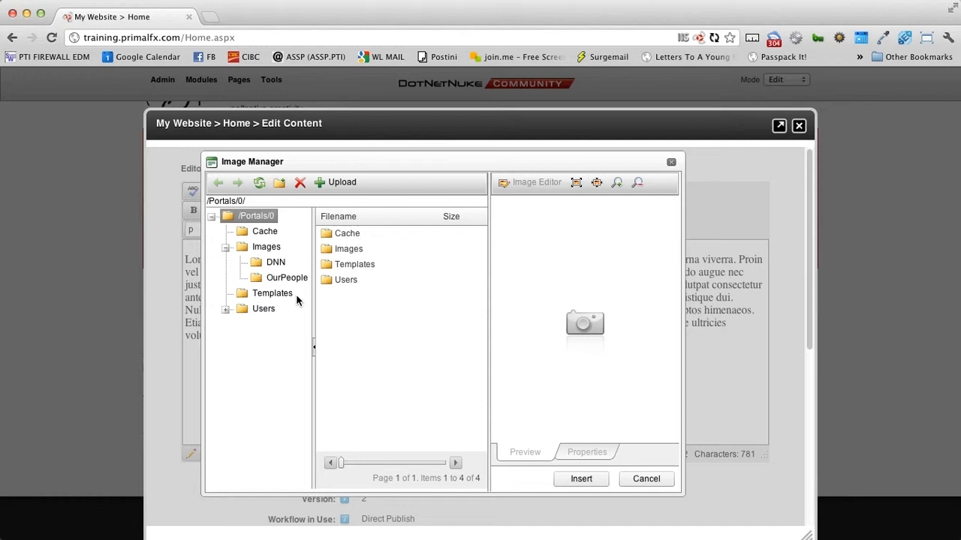
left_click(263, 248)
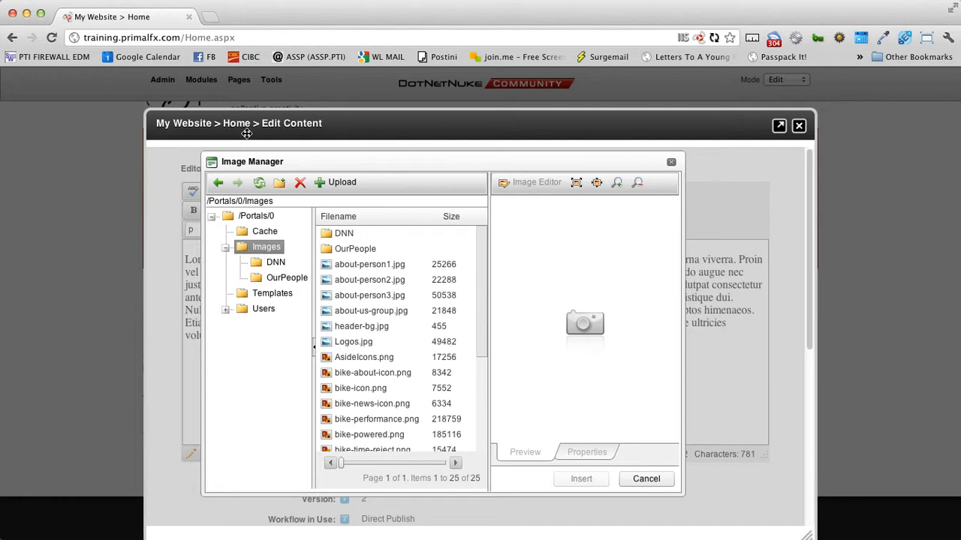
Step: Create a new folder named 'Home' under Images and open it
left_click(278, 186)
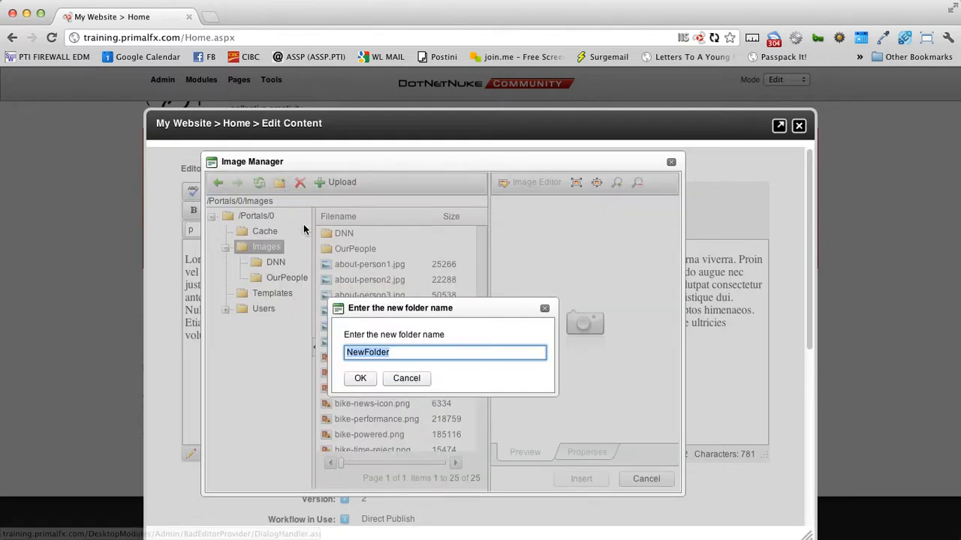
type("Home")
key("Return")
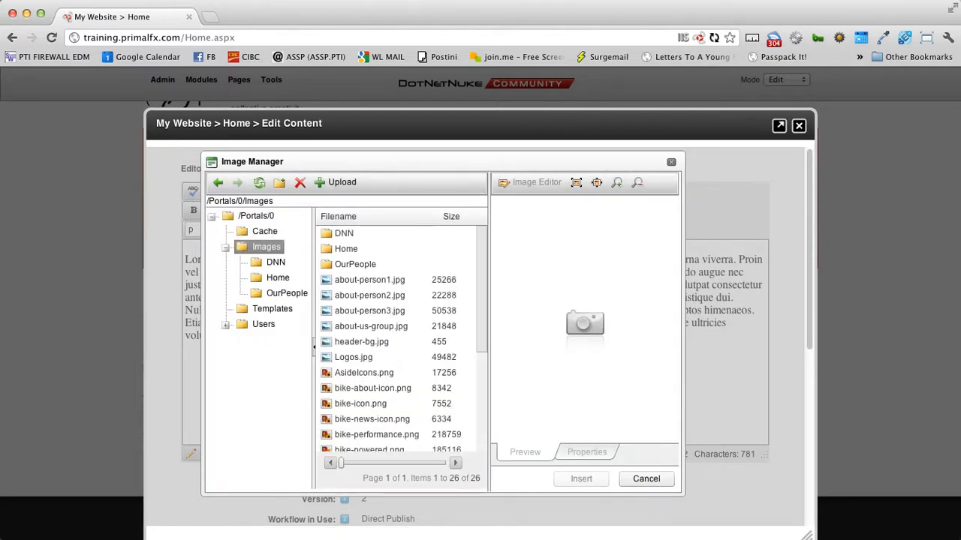
left_click(265, 277)
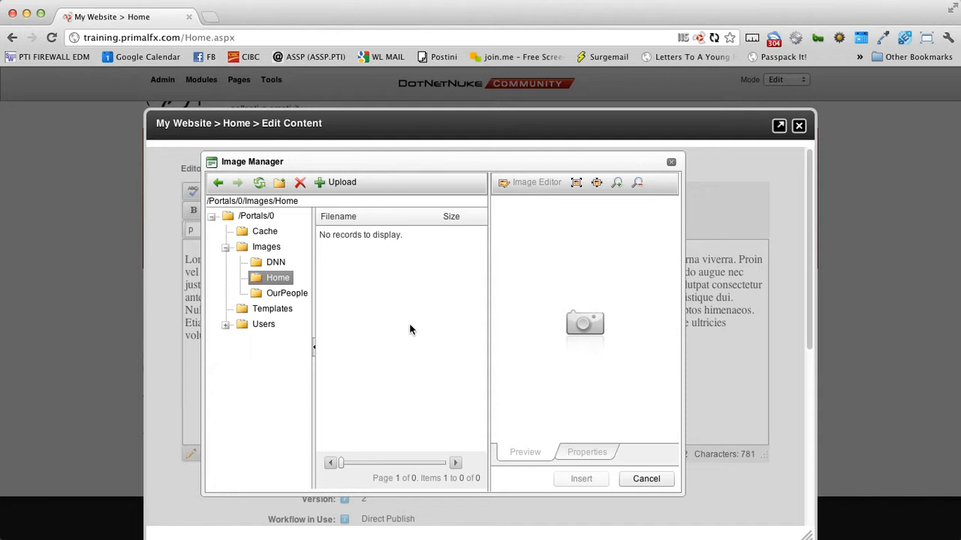
Step: Upload puppy_dog-7158.jpeg from the Desktop into the Images/Home folder
left_click(341, 184)
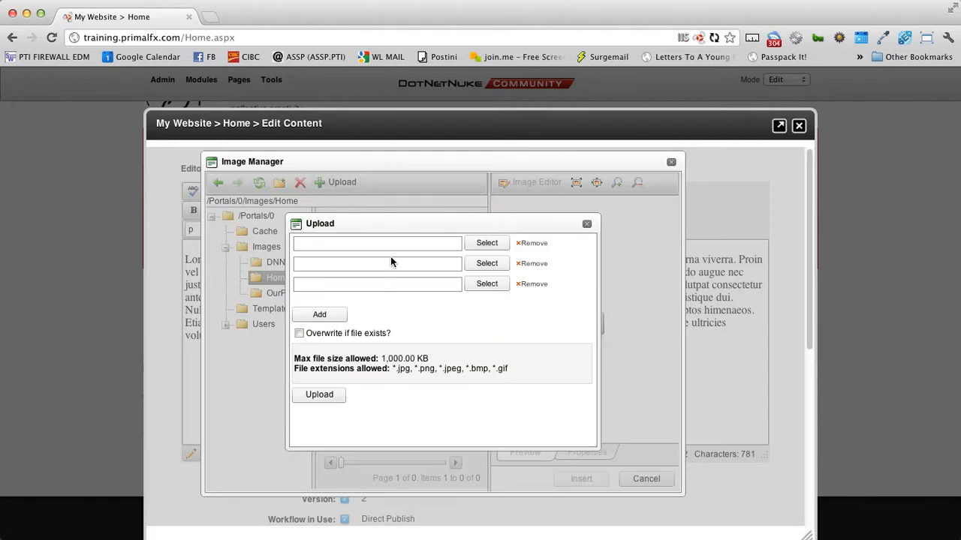
left_click(493, 249)
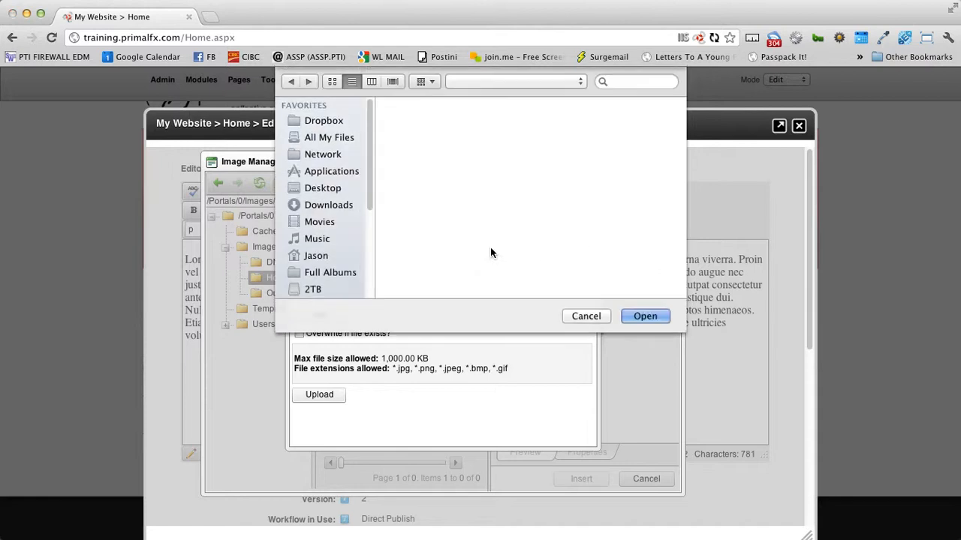
left_click(330, 187)
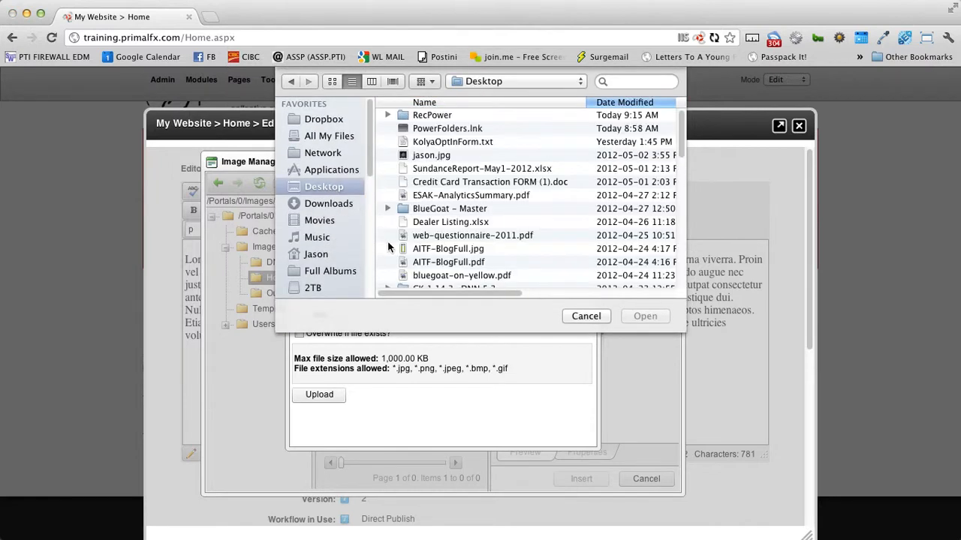
scroll(568, 257, "down", 3)
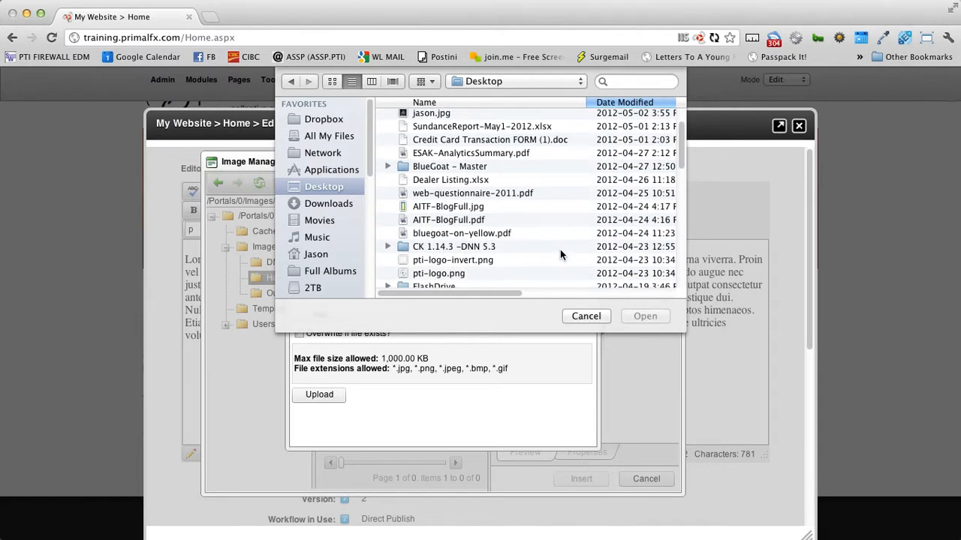
scroll(502, 253, "down", 5)
scroll(505, 246, "down", 3)
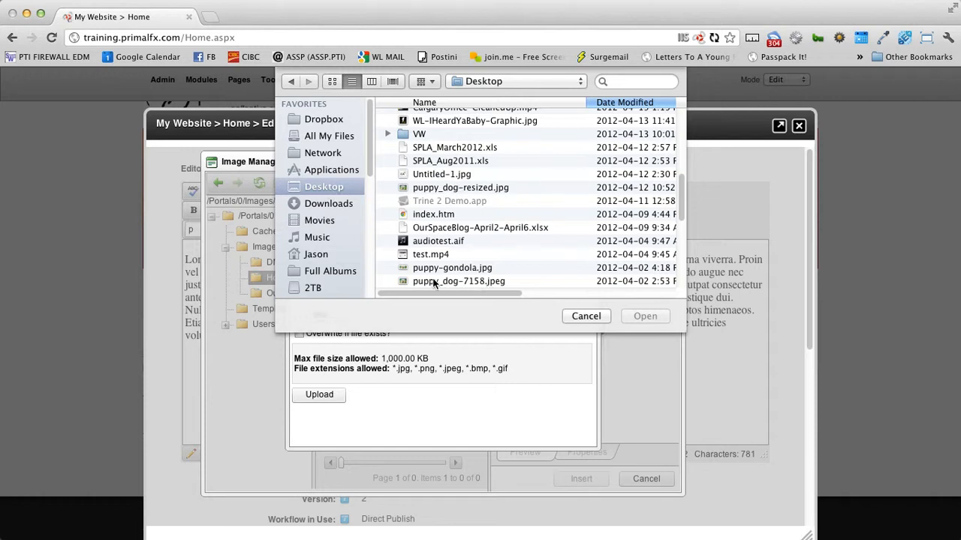
left_click(465, 282)
scroll(518, 285, "down", 2)
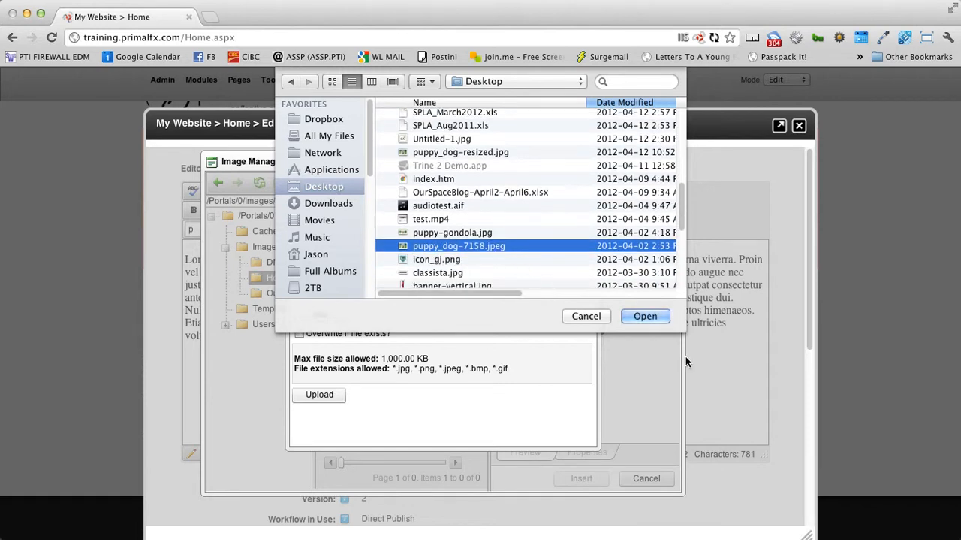
left_click(645, 316)
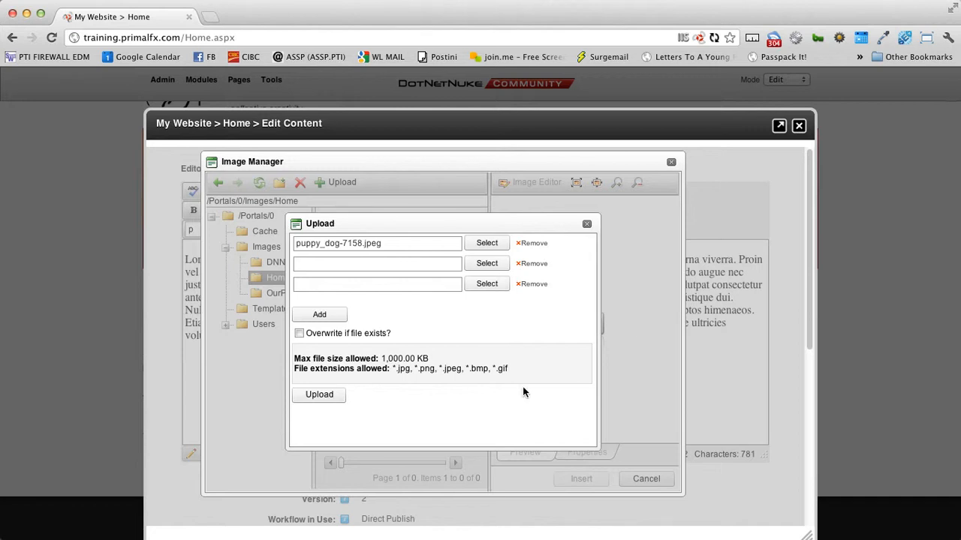
left_click(334, 401)
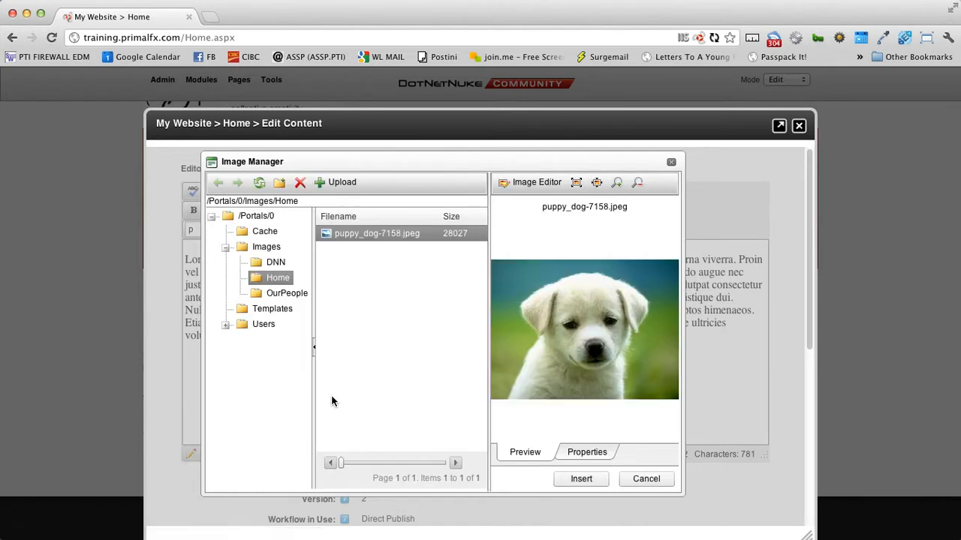
Step: Check puppy_dog-7158.jpeg's properties (491 × 367 px), then return to its preview
left_click(590, 452)
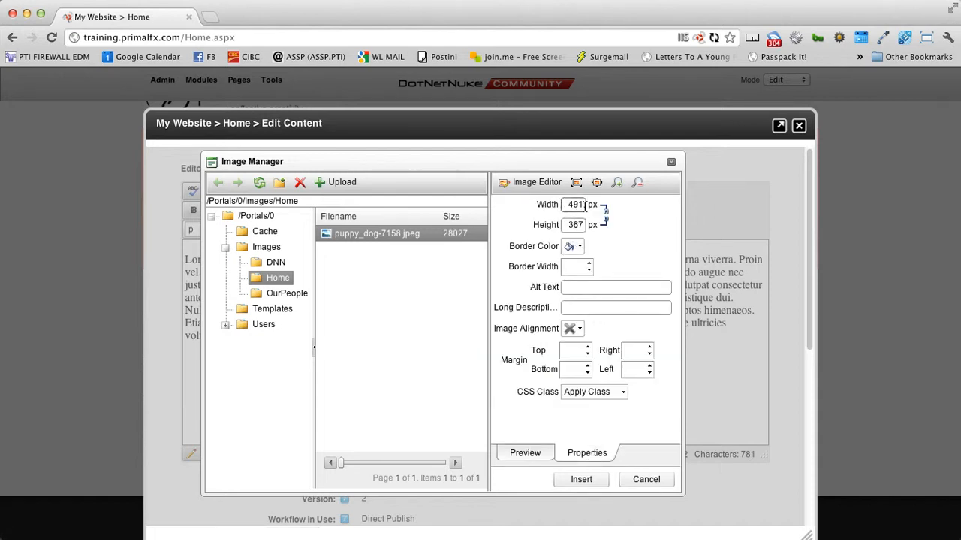
left_click(525, 452)
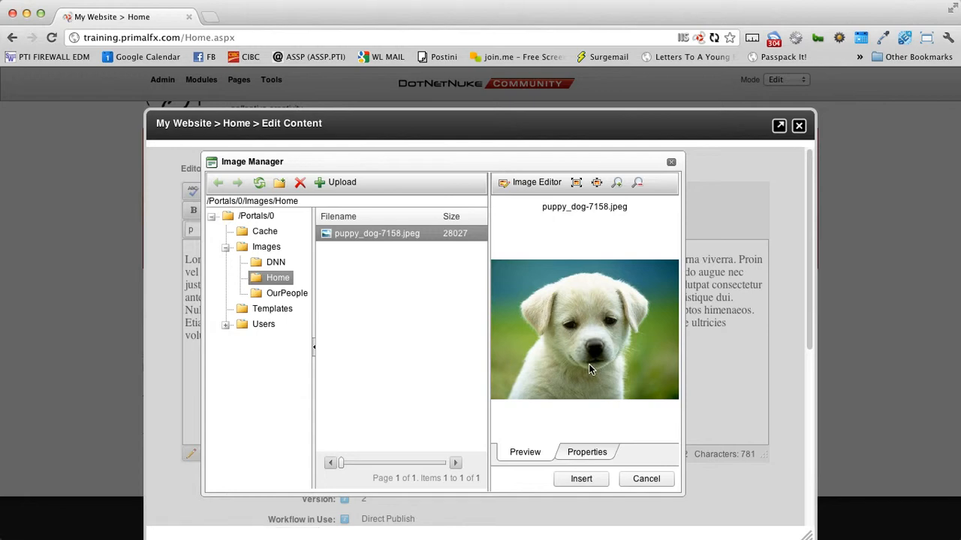
Step: Insert the puppy photo into the content, then select it and delete it again
left_click(595, 478)
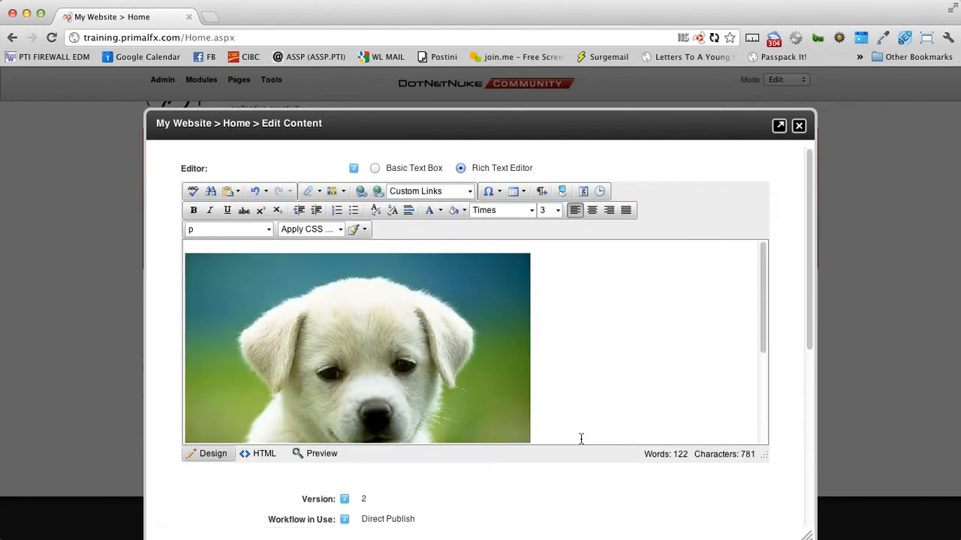
scroll(391, 393, "down", 2)
scroll(391, 394, "down", 3)
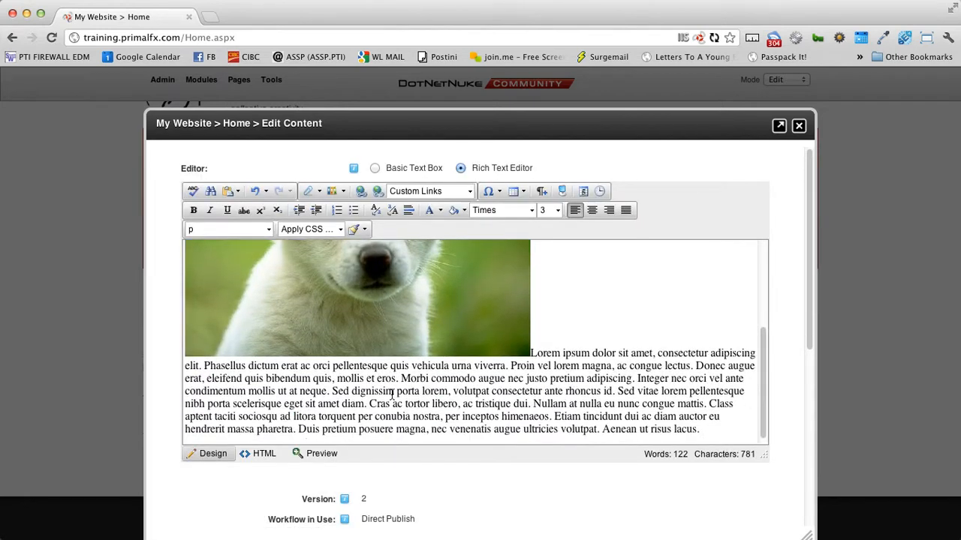
scroll(391, 393, "up", 2)
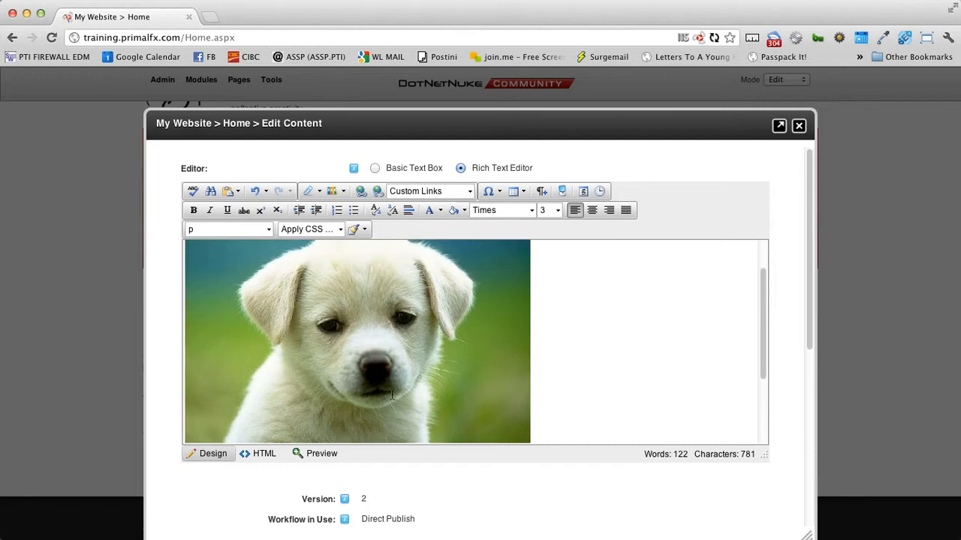
scroll(345, 368, "down", 3)
scroll(345, 368, "up", 3)
left_click(357, 378)
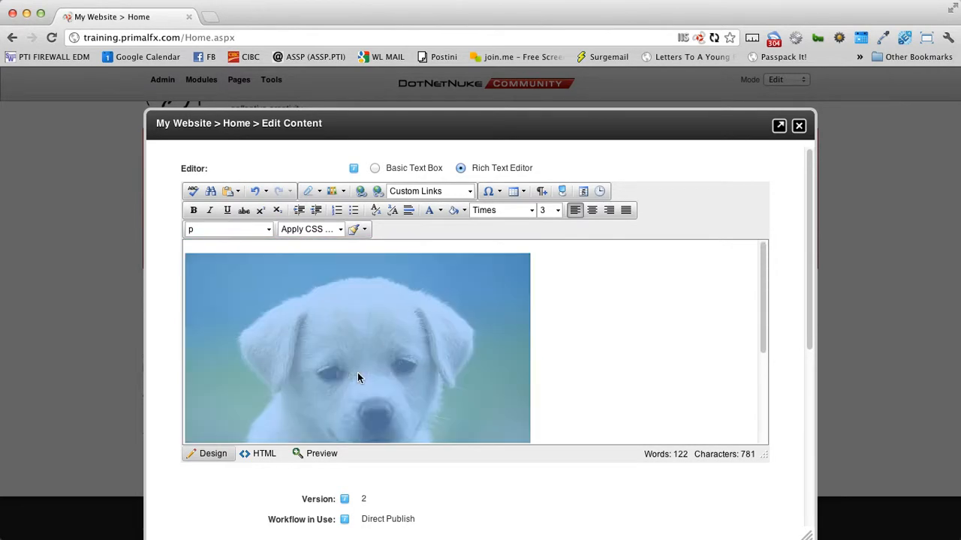
key("Delete")
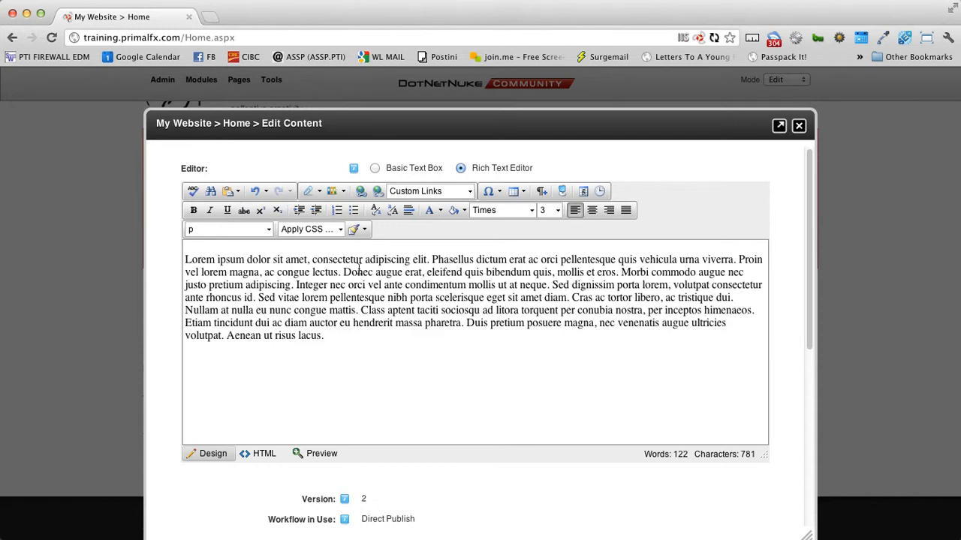
left_click(329, 192)
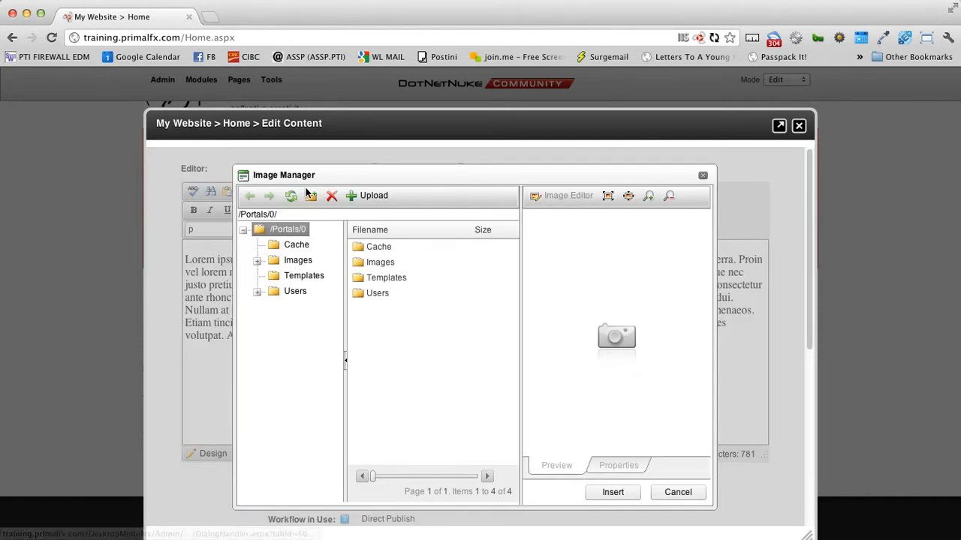
Step: Browse to the Images/Home folder and select puppy_dog-7158.jpeg
left_click(256, 261)
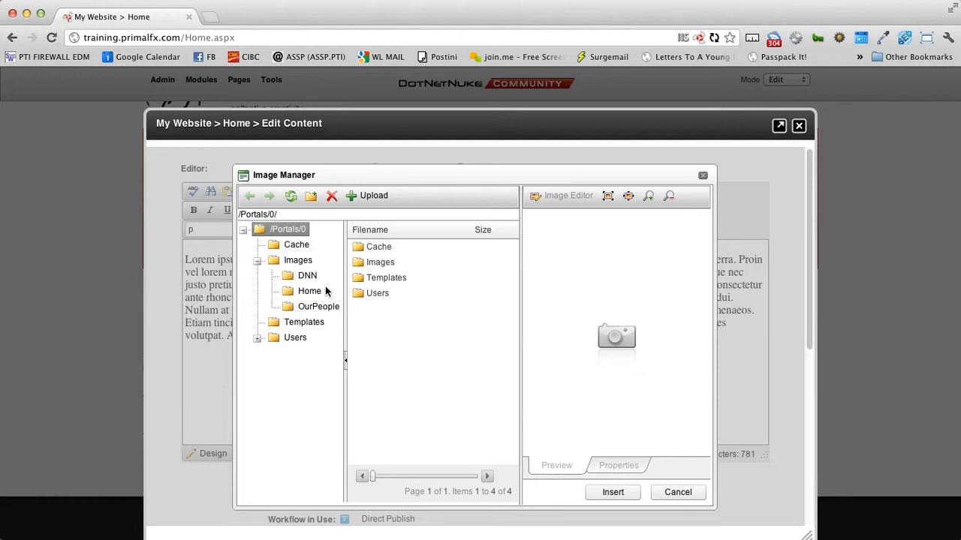
left_click(316, 292)
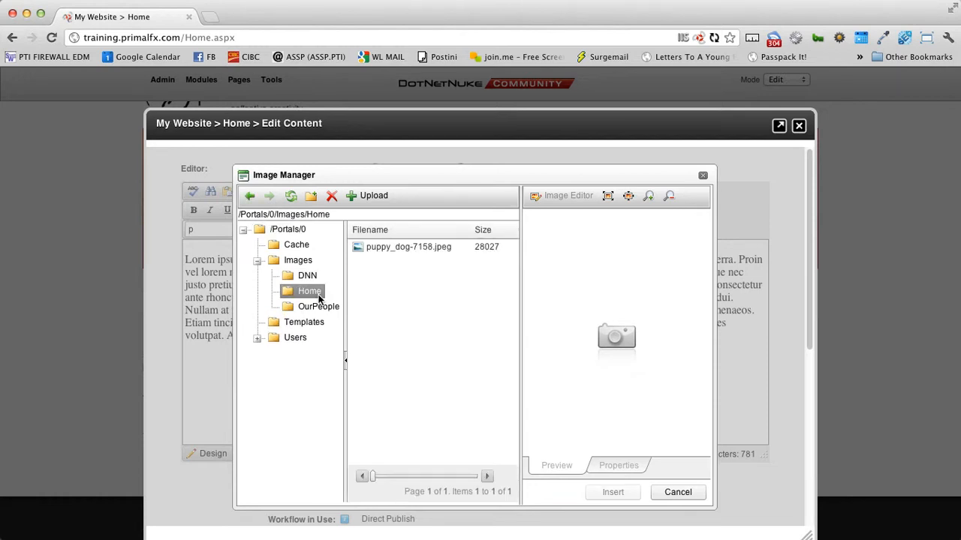
left_click(381, 251)
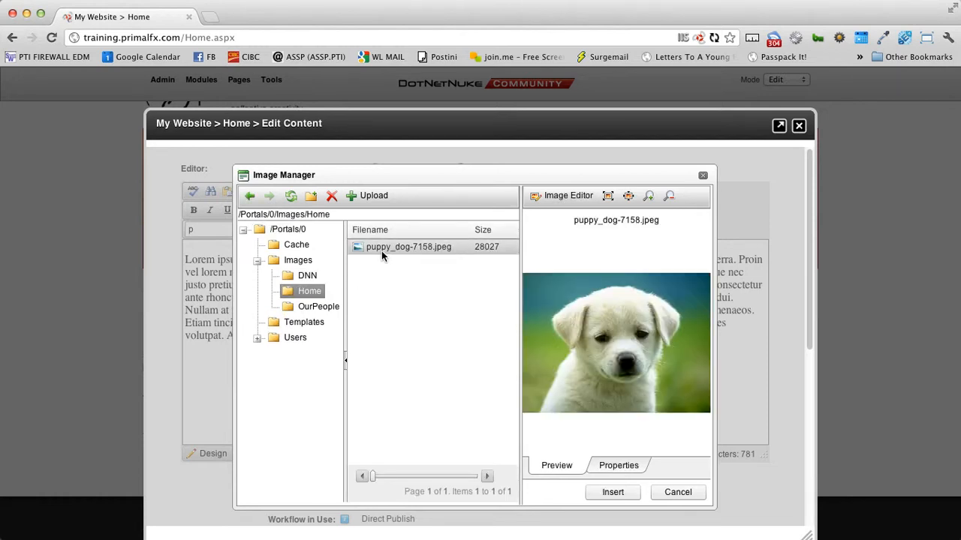
Step: Open the puppy photo in the Image Editor and resize it to width 250 (250 × 186 px)
left_click(556, 198)
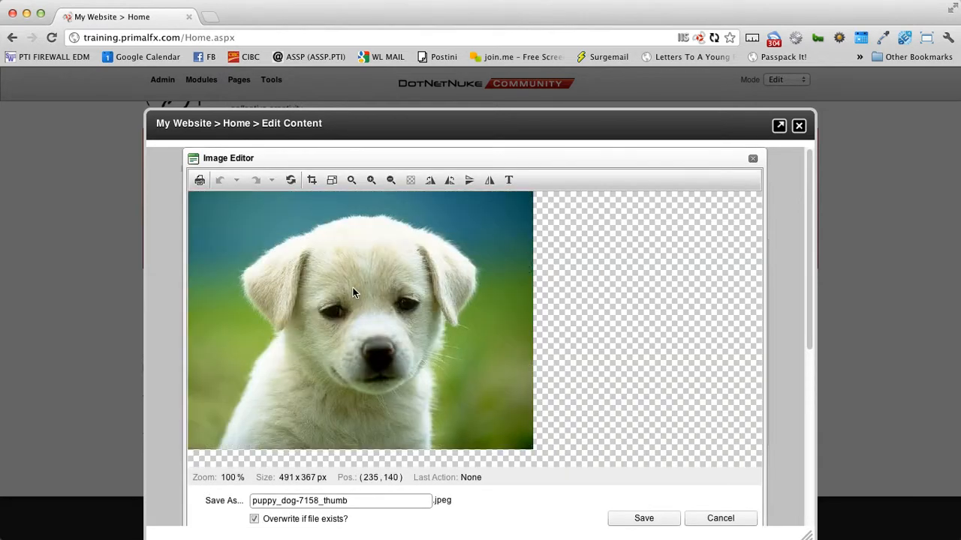
left_click(370, 184)
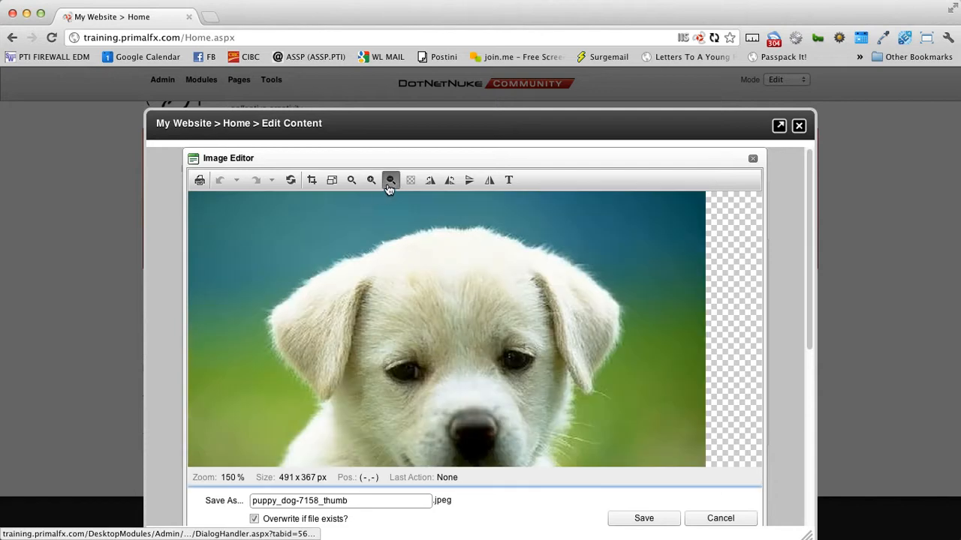
left_click(390, 184)
left_click(390, 184)
left_click(375, 184)
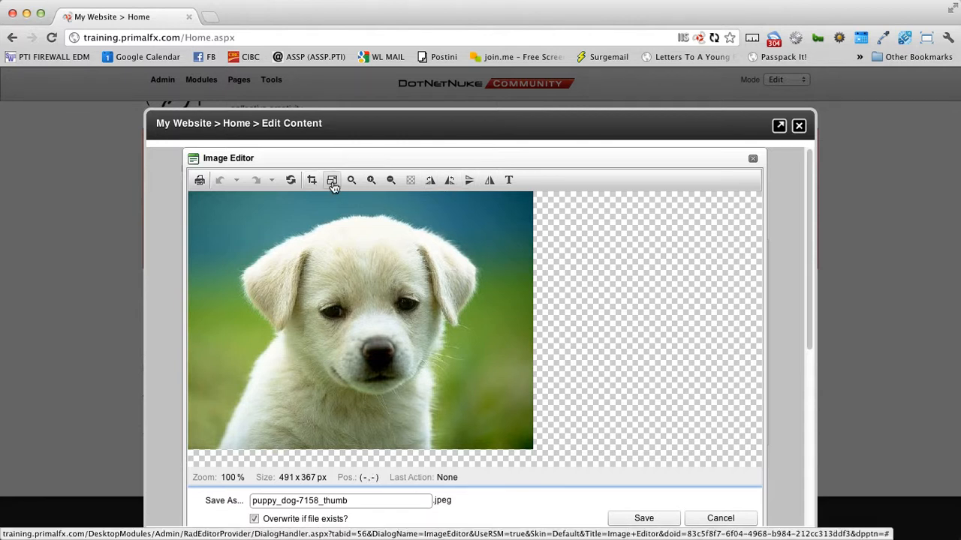
left_click(332, 181)
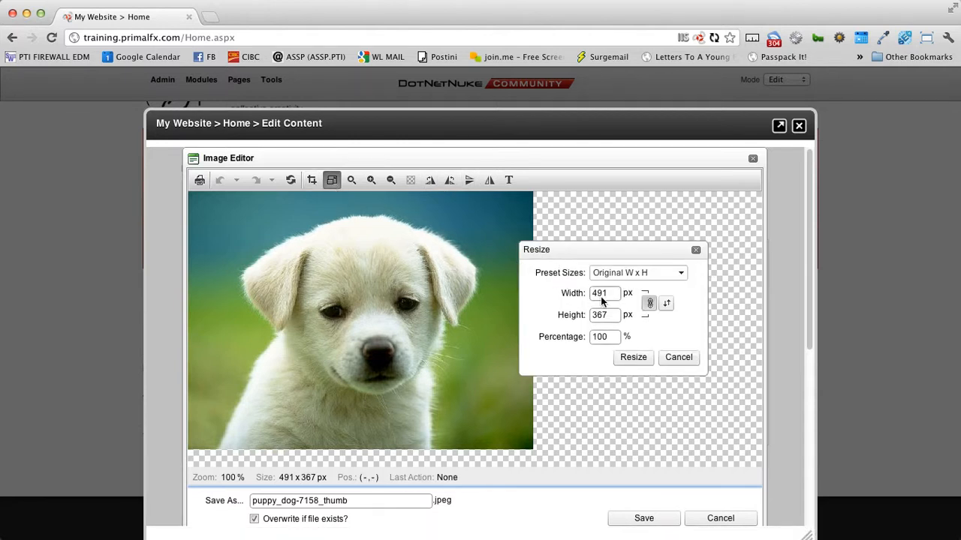
left_click(638, 273)
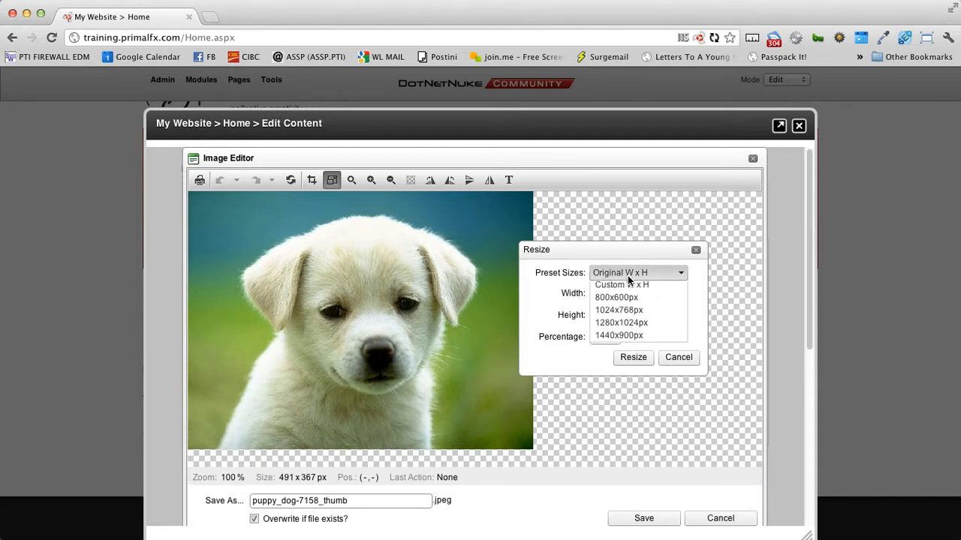
left_click(630, 282)
left_click_drag(608, 294, 582, 291)
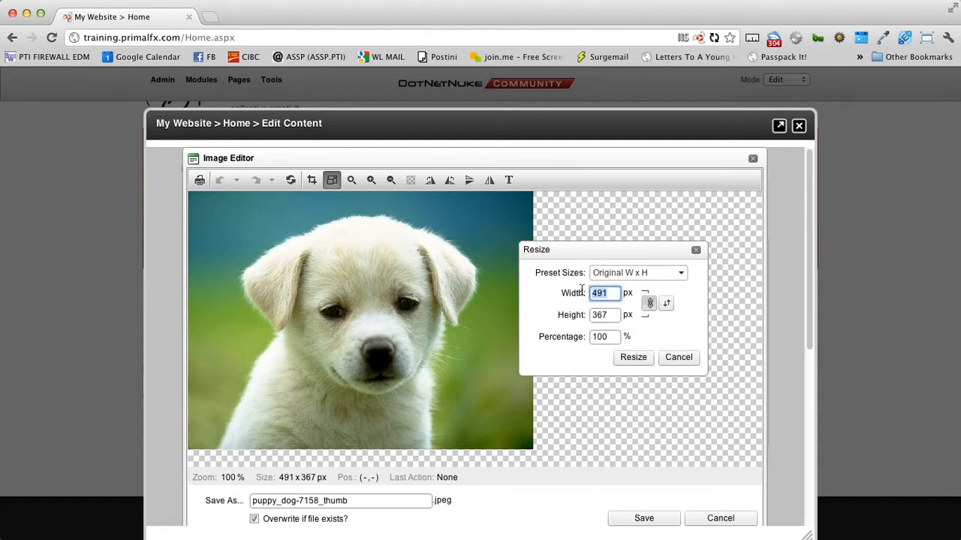
type("250")
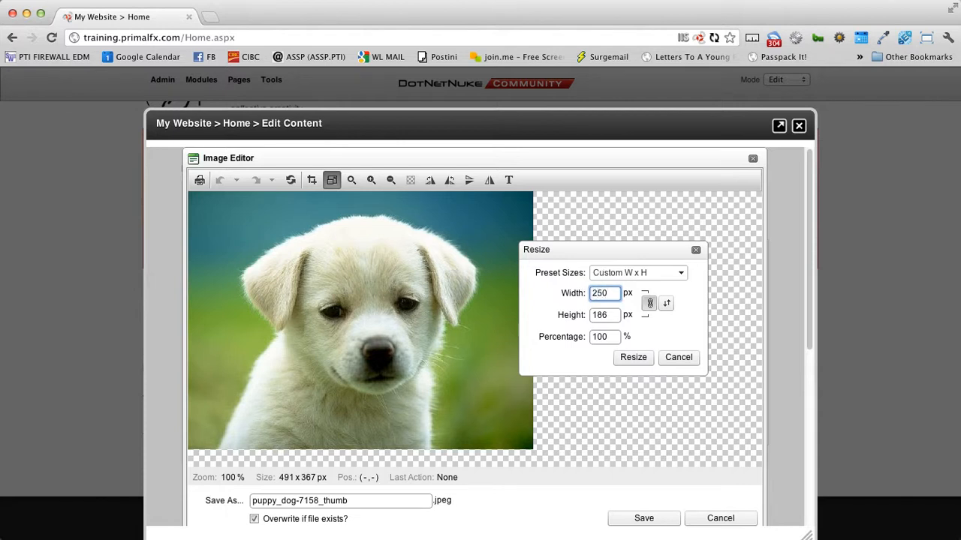
left_click(643, 359)
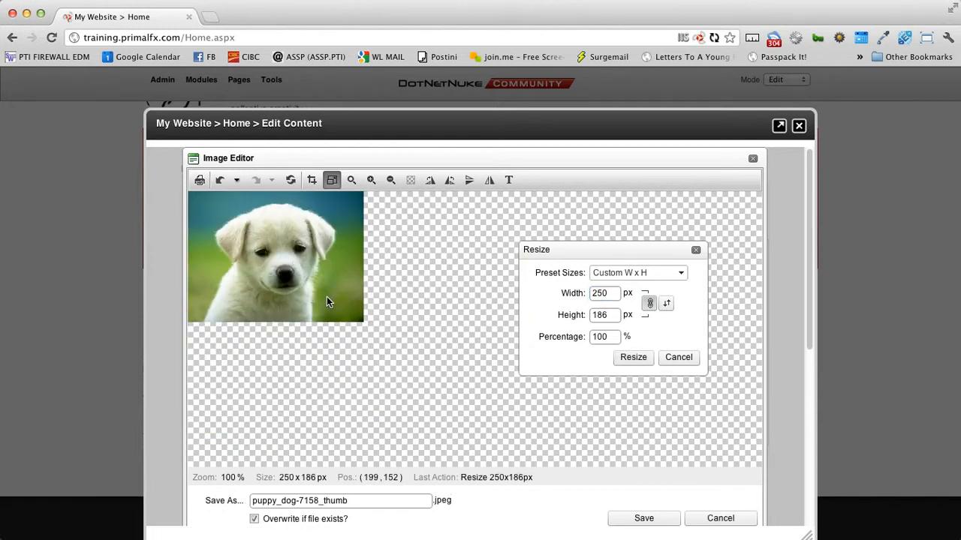
left_click(696, 251)
Step: Save the resized copy as puppy_dog_resized.jpeg
left_click(353, 504)
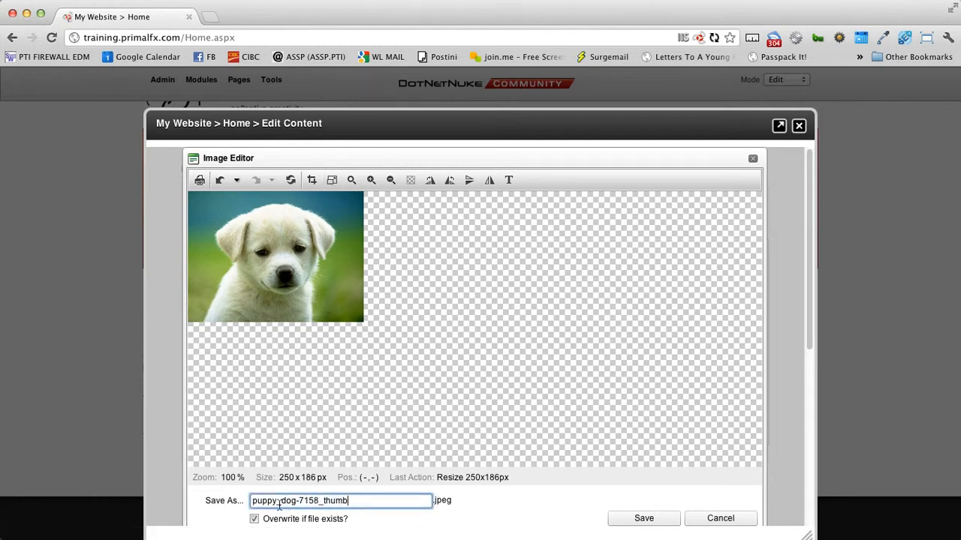
key("super+a")
left_click(376, 506)
key("BackSpace")
key("BackSpace")
key("BackSpace")
key("BackSpace")
key("BackSpace")
key("Delete")
key("Delete")
key("Delete")
key("Delete")
key("Delete")
type("resiz")
left_click(642, 526)
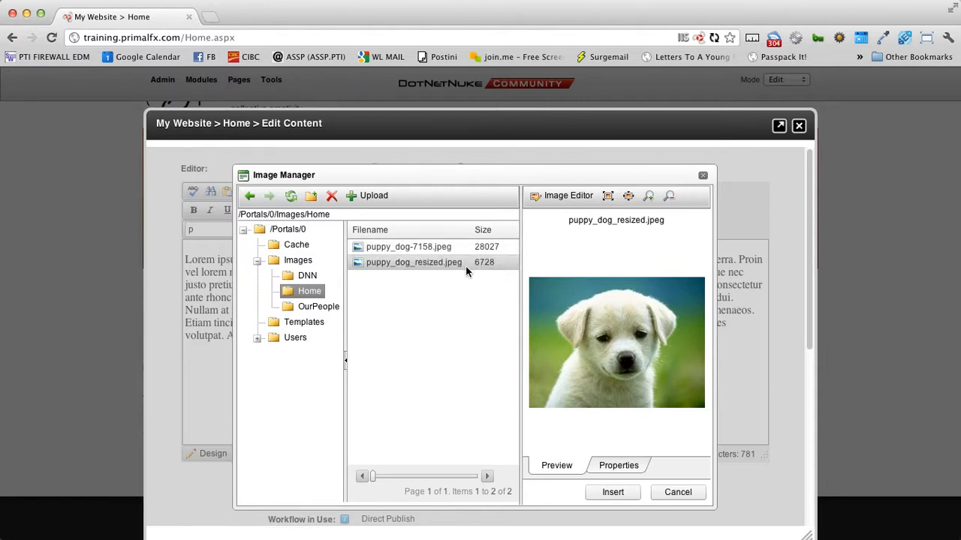
Step: Insert the resized 250 × 186 px puppy_dog_resized.jpeg ahead of the Lorem ipsum text
left_click(614, 468)
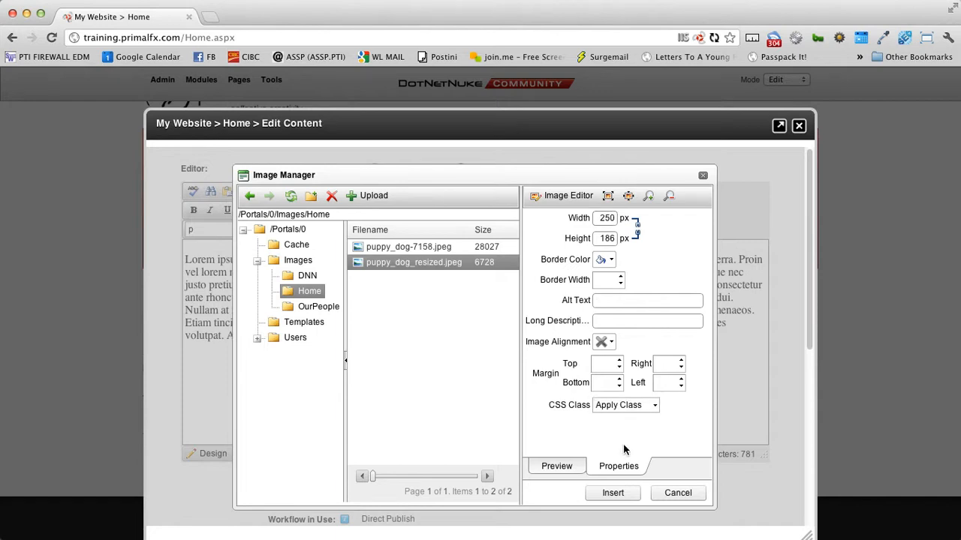
left_click(613, 493)
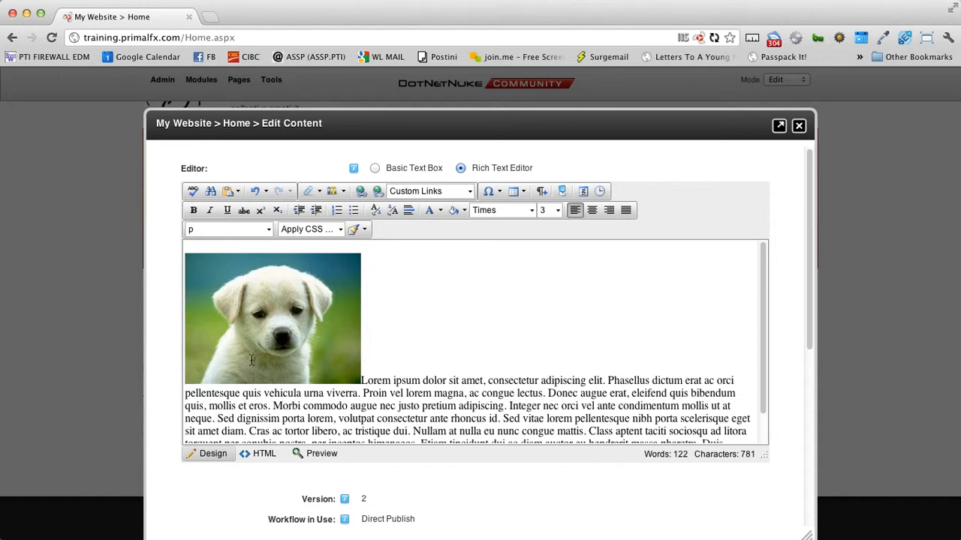
Step: Set the puppy image's alignment to left so the Lorem ipsum paragraph wraps on its right
right_click(230, 295)
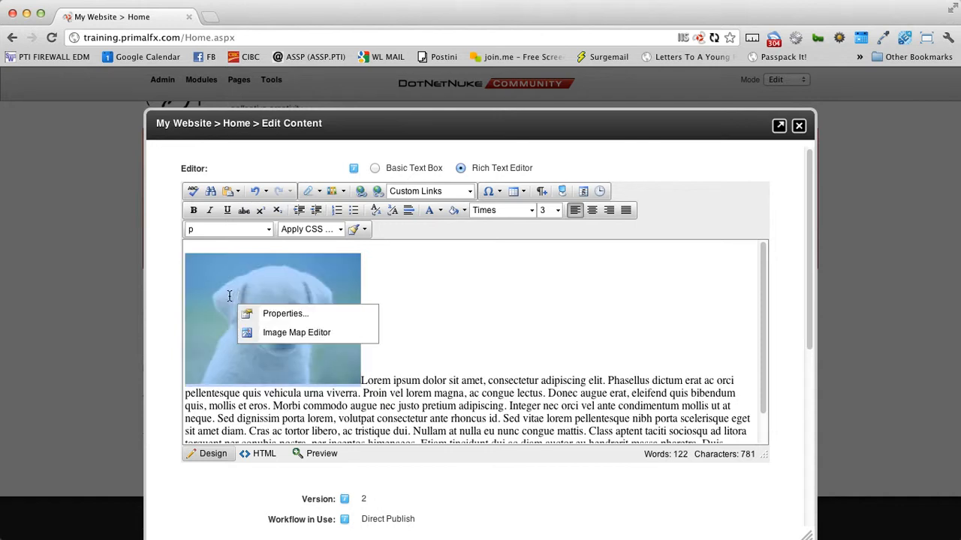
left_click(264, 315)
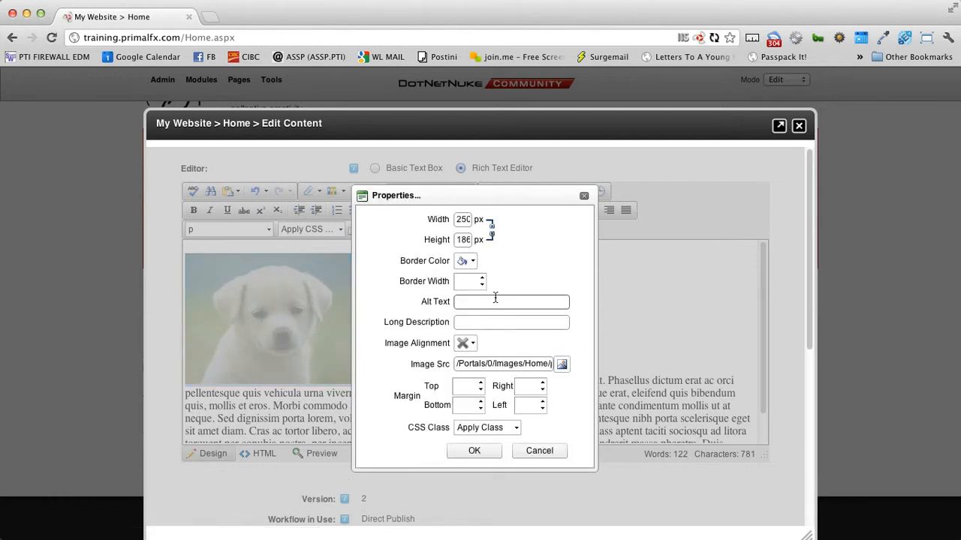
left_click_drag(384, 343, 449, 345)
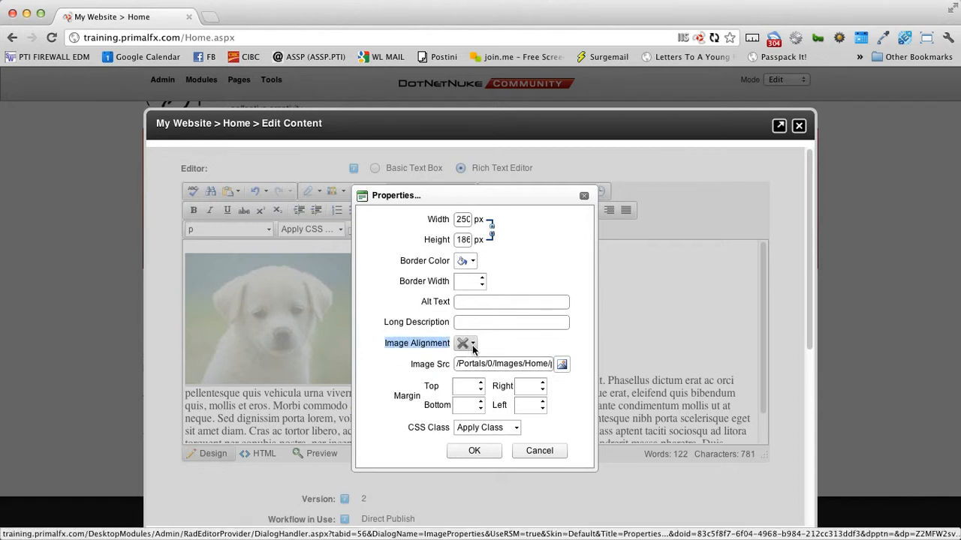
left_click(471, 345)
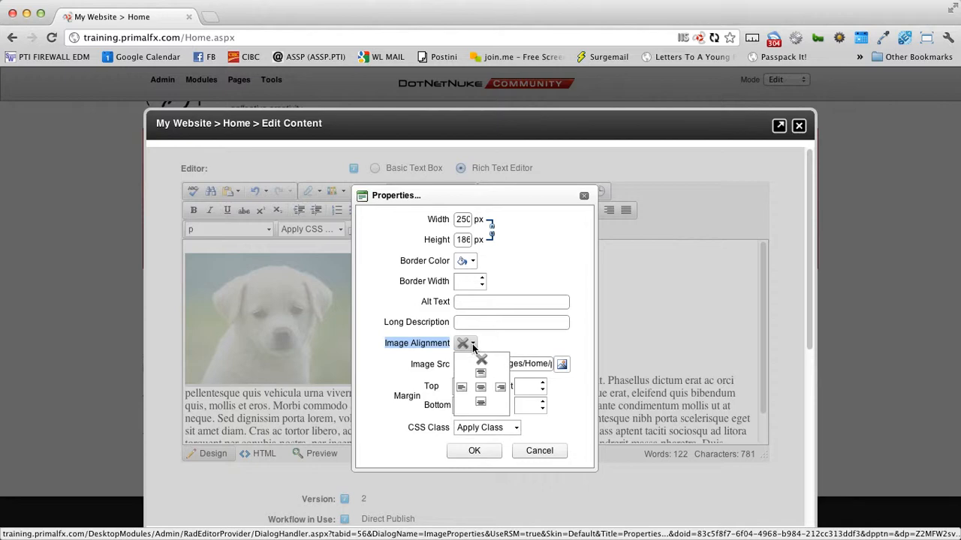
left_click(462, 388)
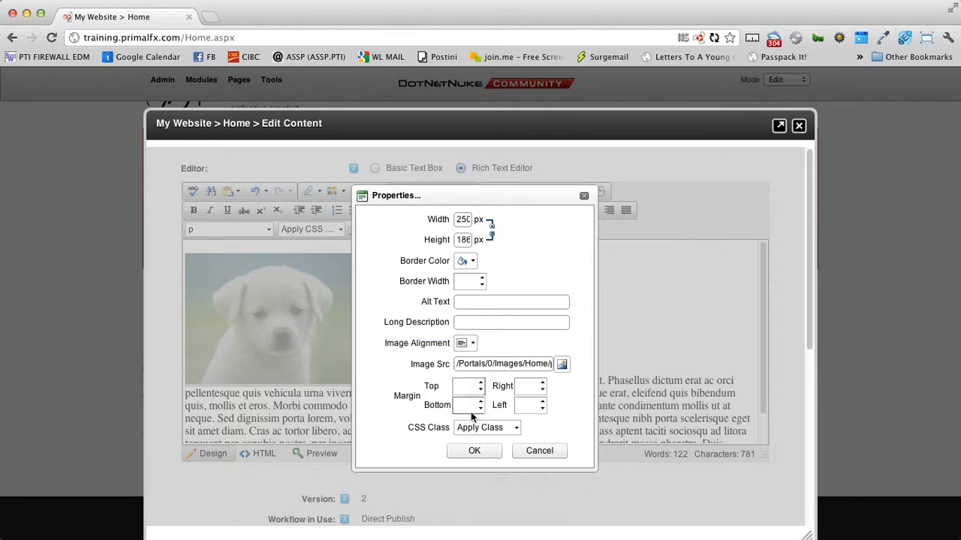
left_click(478, 454)
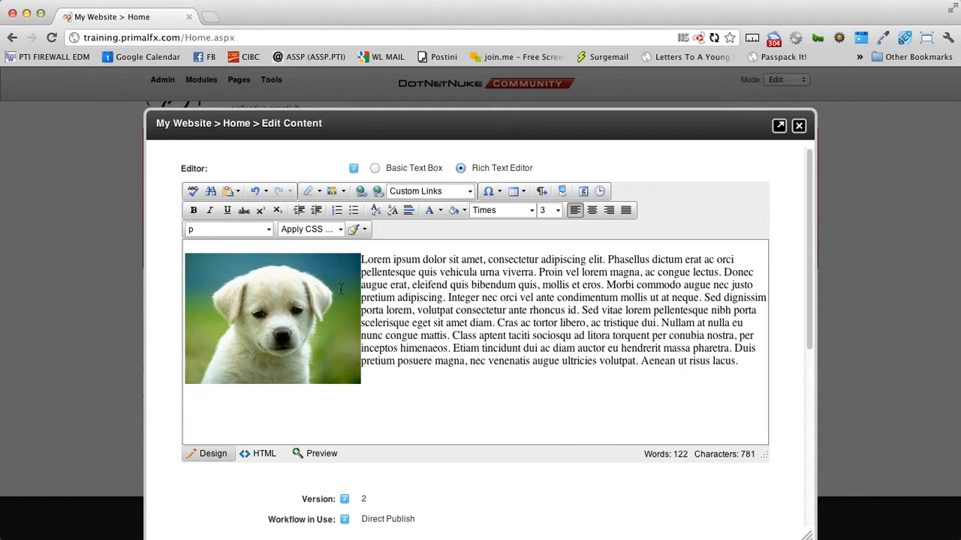
Step: Give the puppy image a right margin of 10 in its image properties
right_click(298, 291)
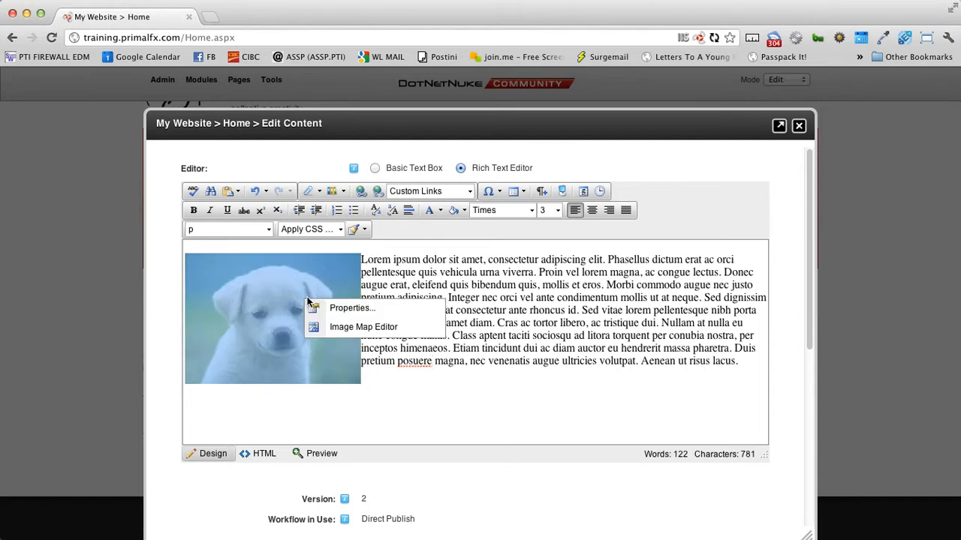
left_click(350, 308)
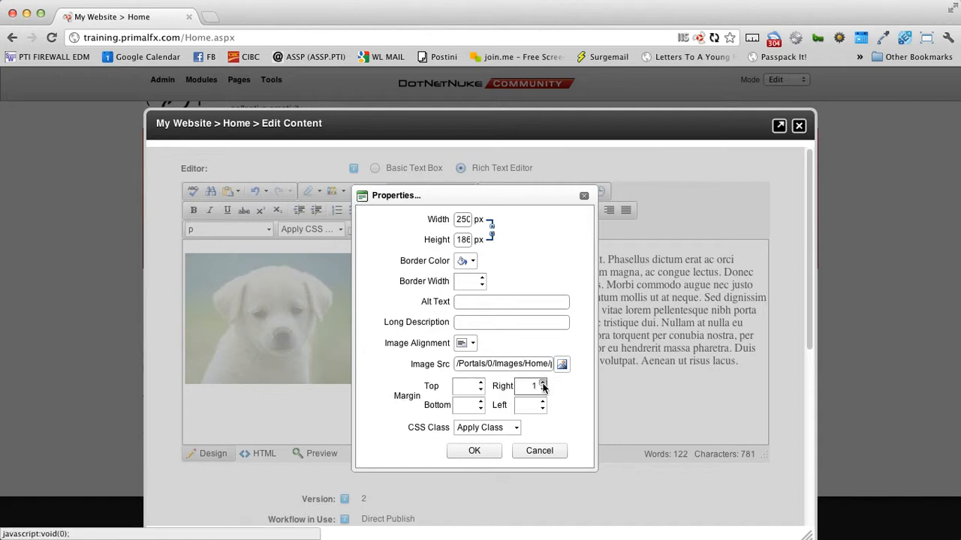
left_click(543, 383)
left_click(543, 384)
left_click(542, 384)
left_click(490, 450)
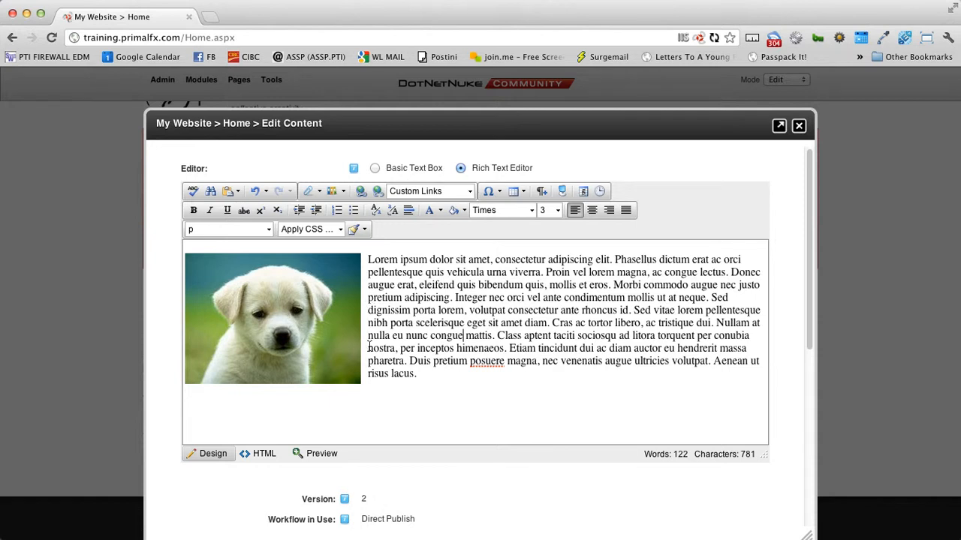
left_click(324, 347)
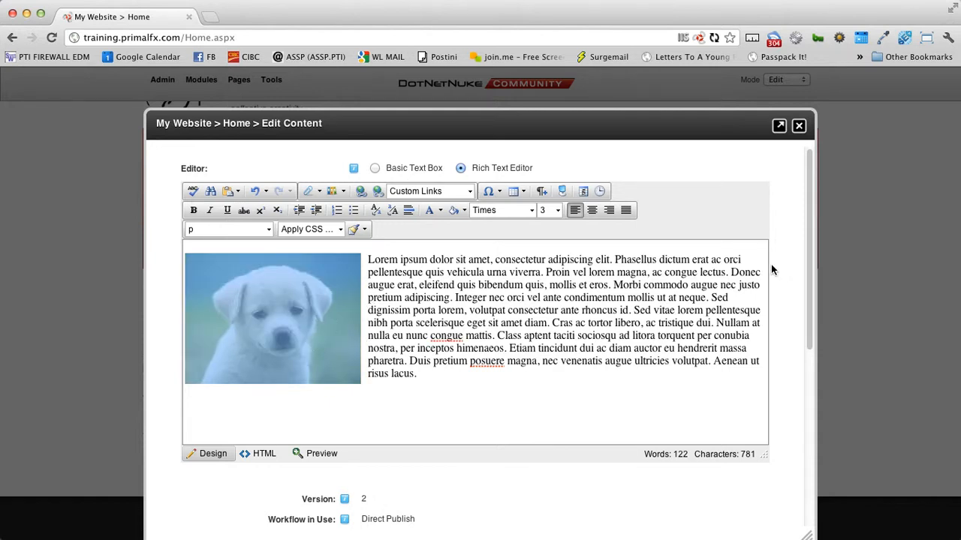
Step: Change the puppy image's alignment to right so the text wraps along its left side
left_click_drag(337, 311, 296, 306)
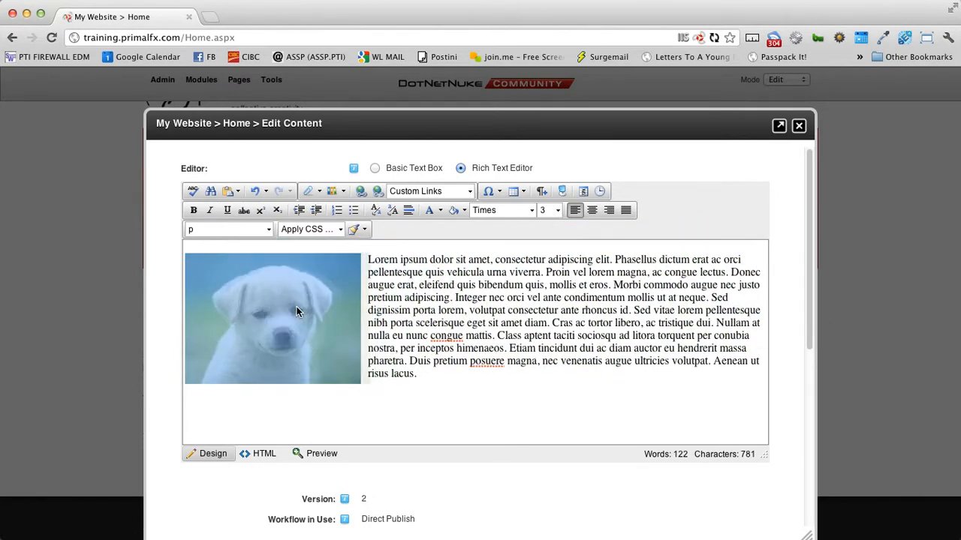
right_click(260, 314)
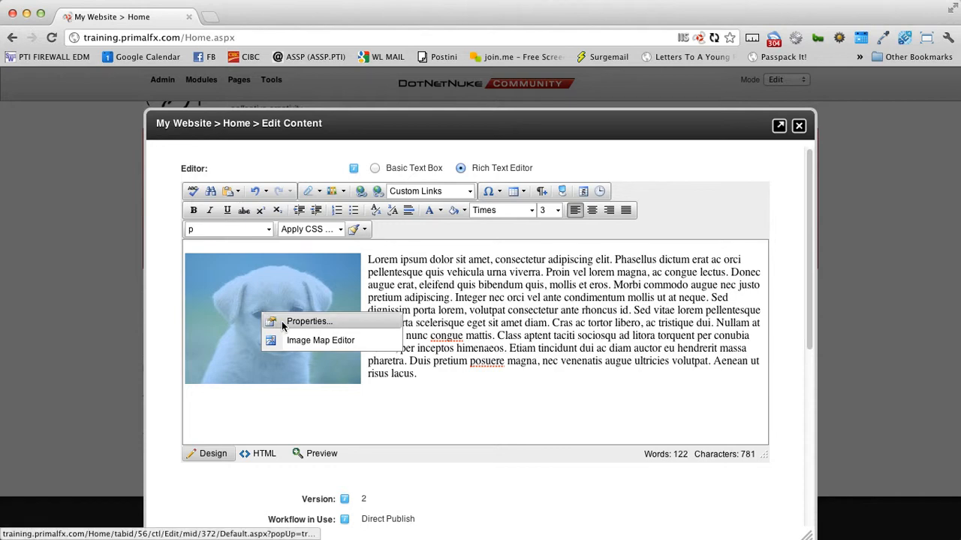
left_click(282, 321)
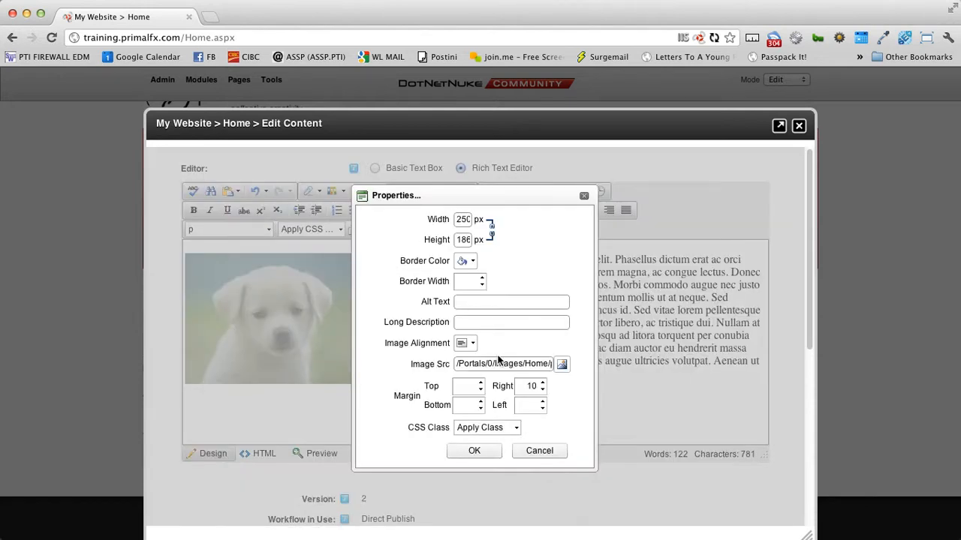
left_click(472, 345)
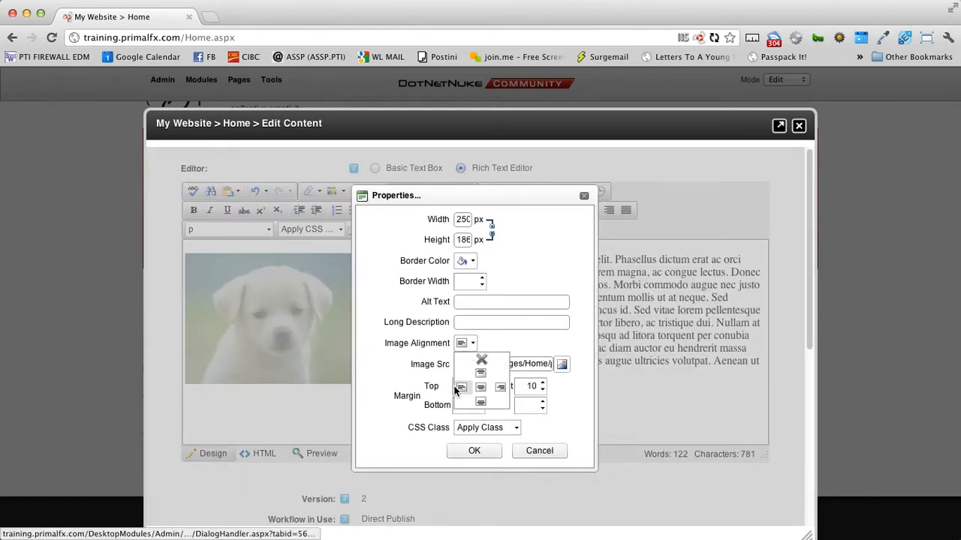
left_click(501, 392)
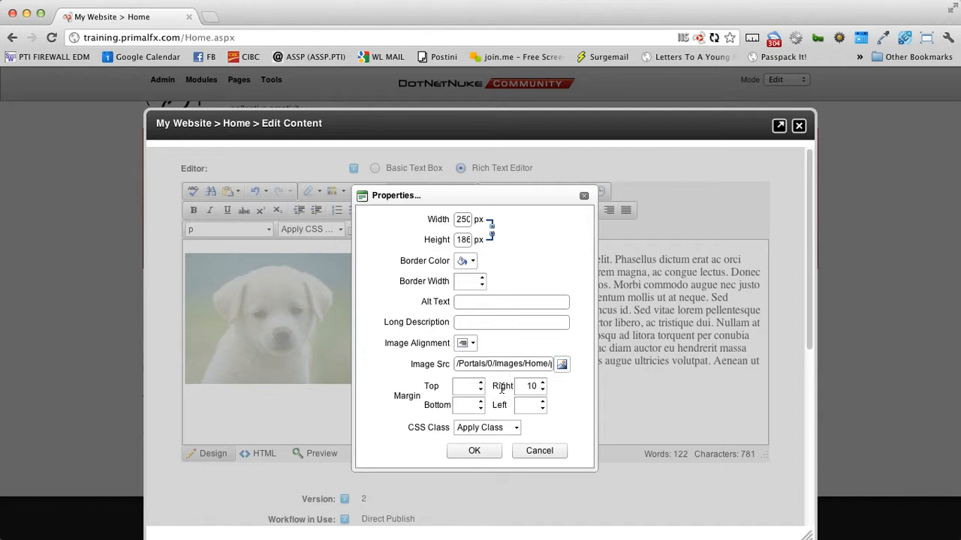
left_click(476, 447)
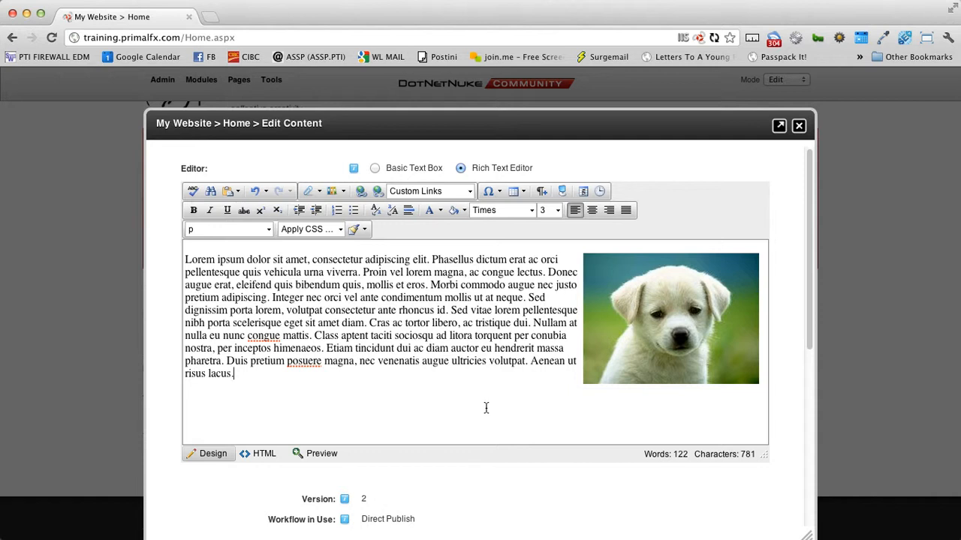
Step: Add 'click HERE to download our PDF Manual' on a new line after 'risus lacus.' and select HERE
left_click(447, 338)
left_click(317, 192)
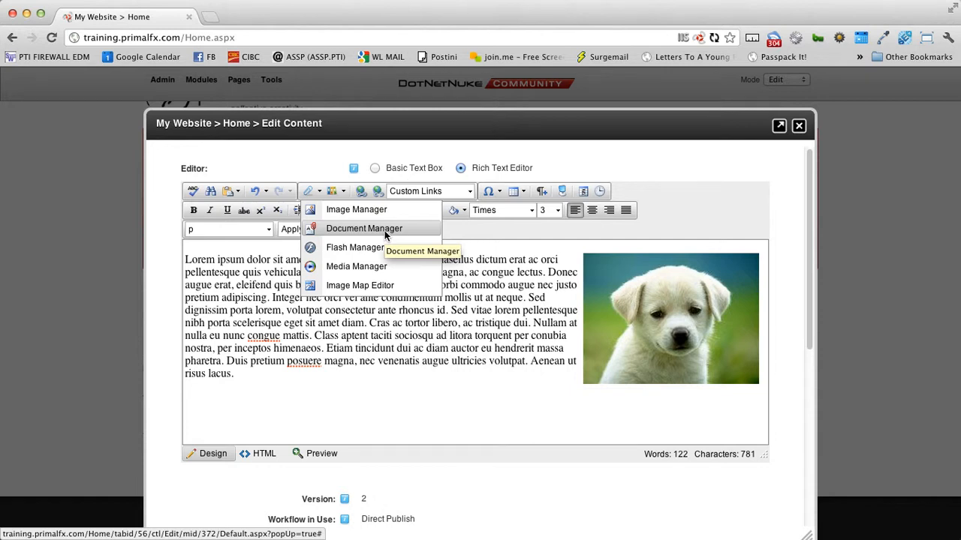
left_click(250, 378)
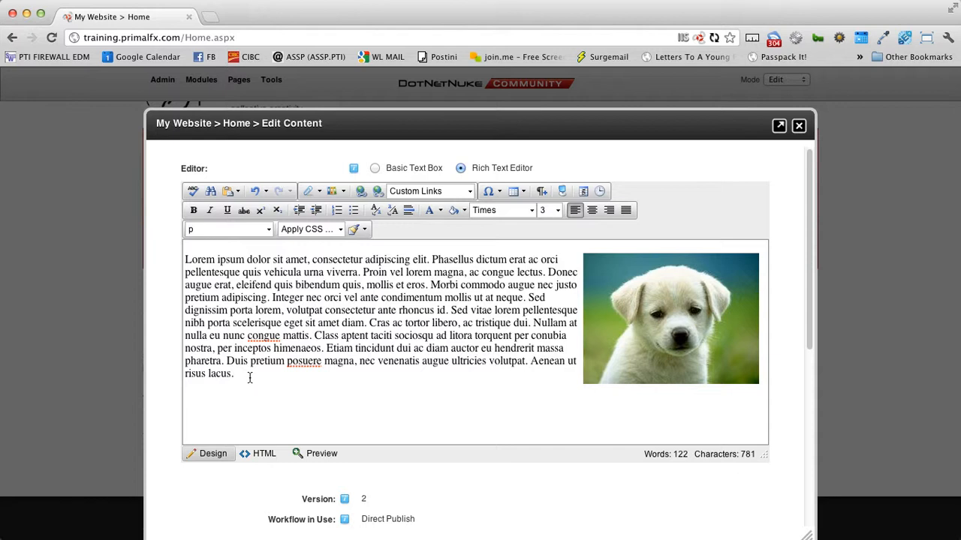
key("Return")
type("click HERE to dlow")
key("BackSpace")
key("BackSpace")
key("BackSpace")
type("onw")
key("BackSpace")
key("BackSpace")
type("wnload")
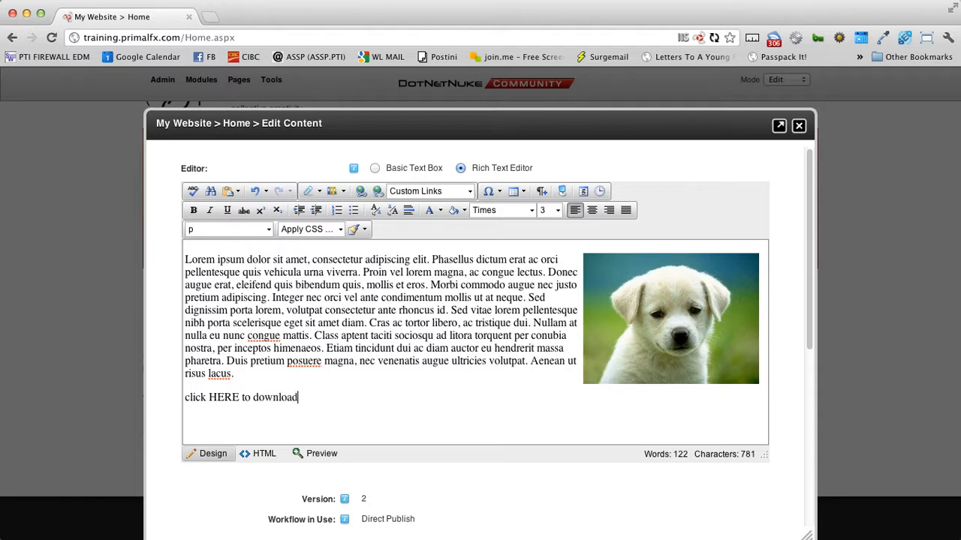
type(" our PDF Manua")
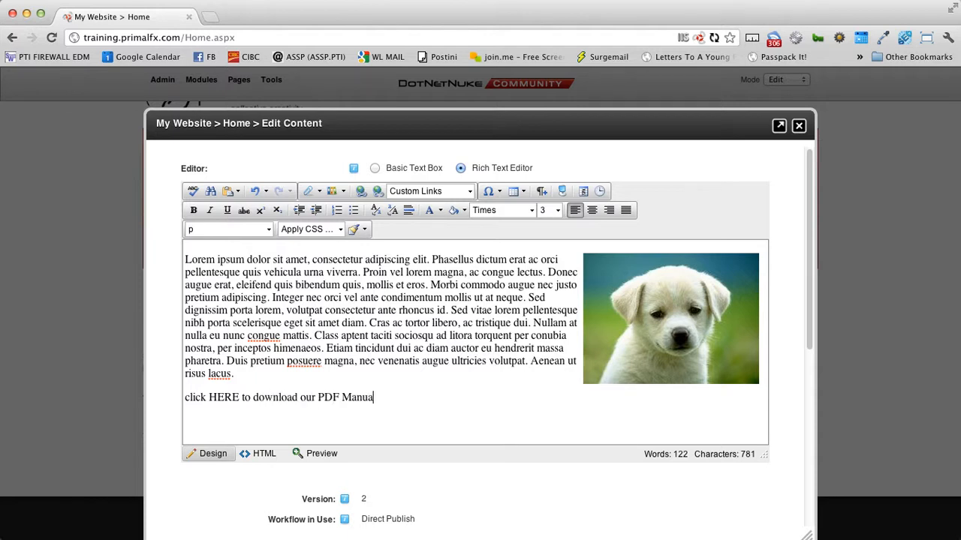
type("l")
left_click_drag(209, 397, 240, 400)
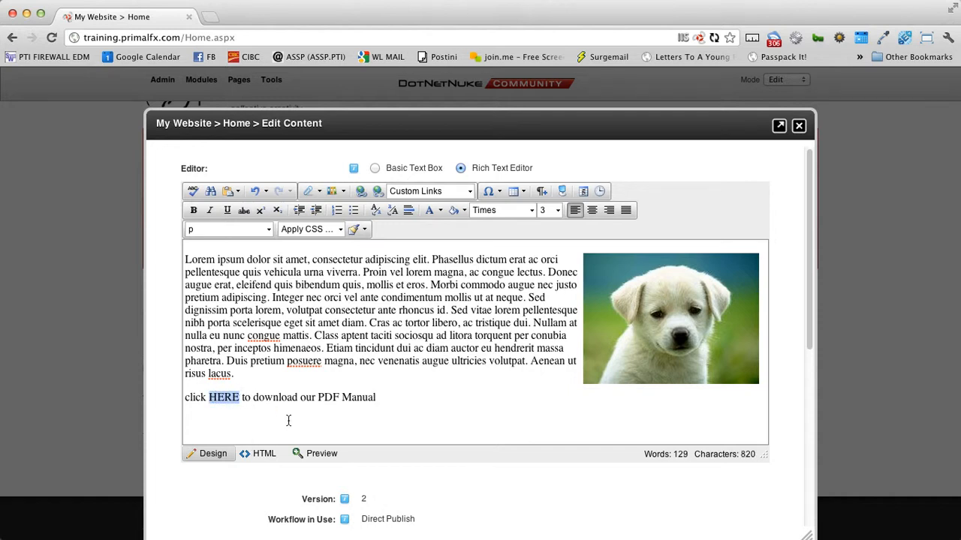
left_click(319, 192)
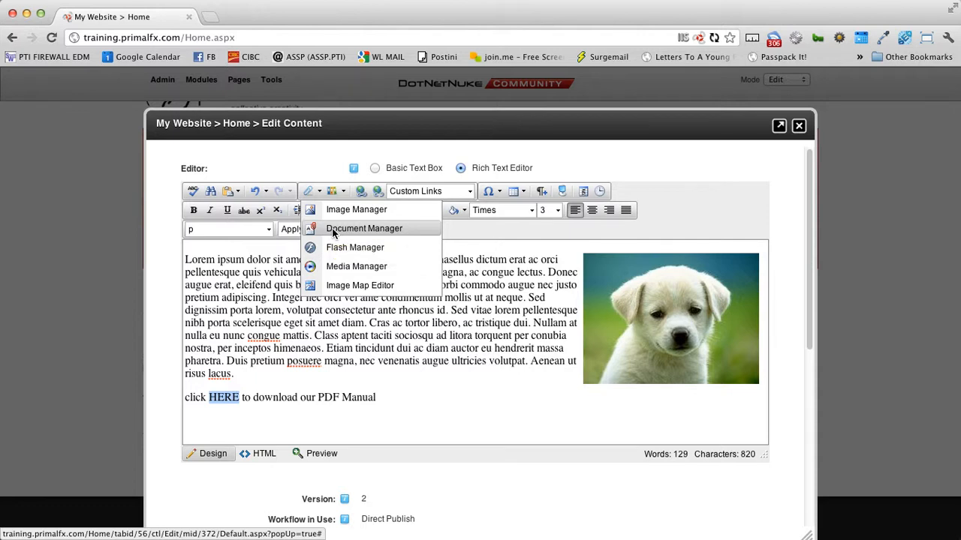
Step: In the Document Manager, create a 'documents' folder and open it
left_click(333, 234)
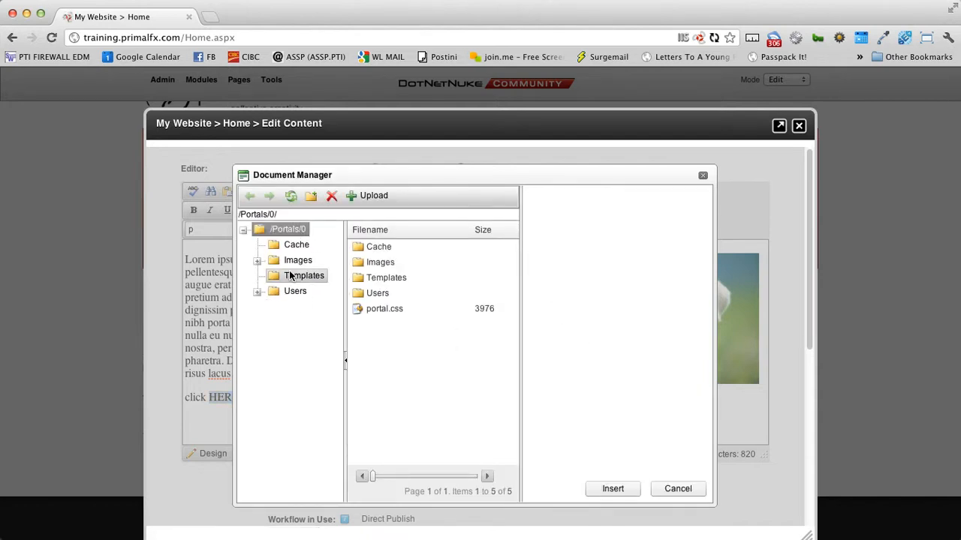
left_click(310, 196)
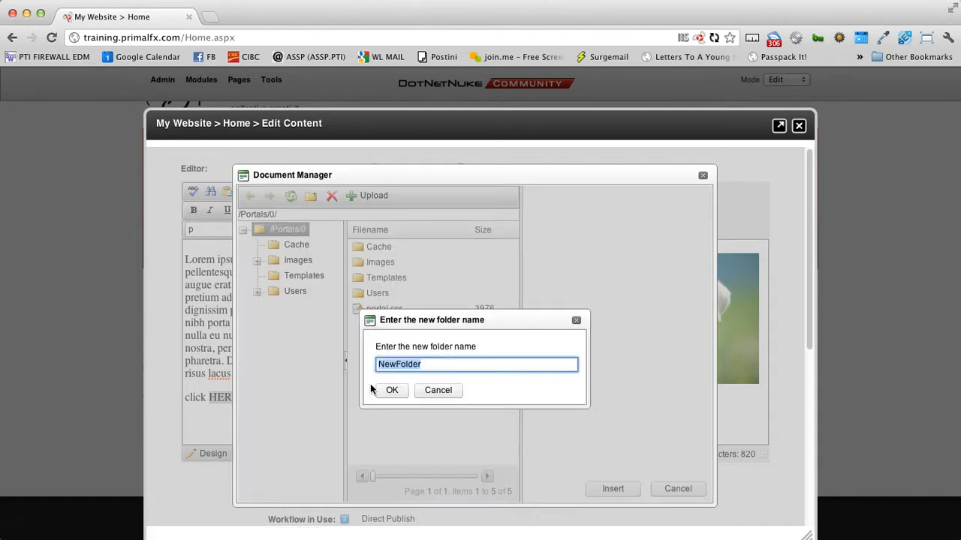
type("documents")
key("Return")
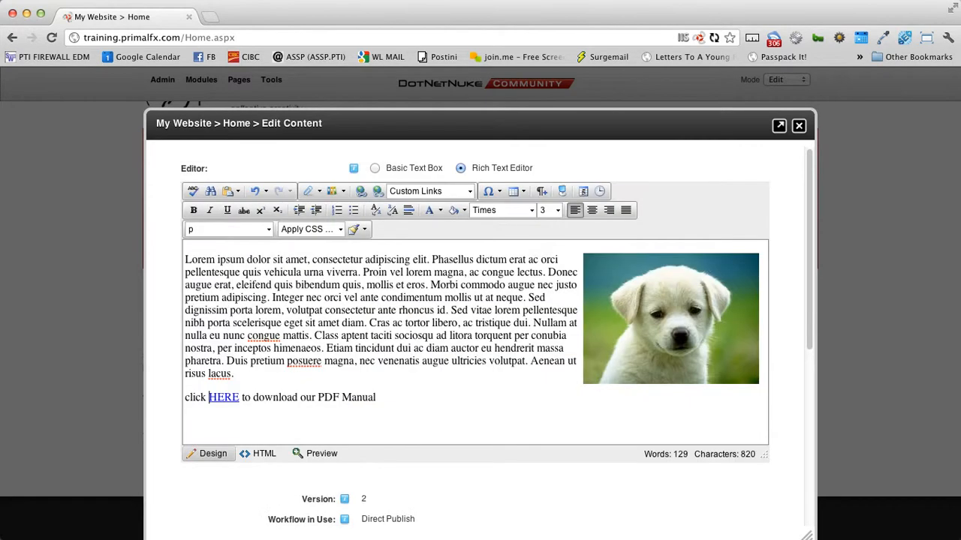
left_click(309, 193)
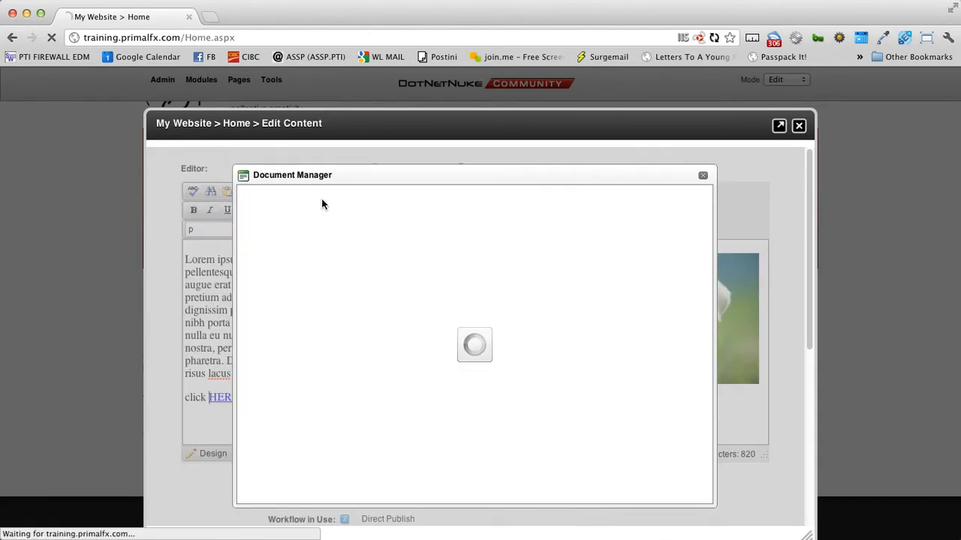
left_click(305, 260)
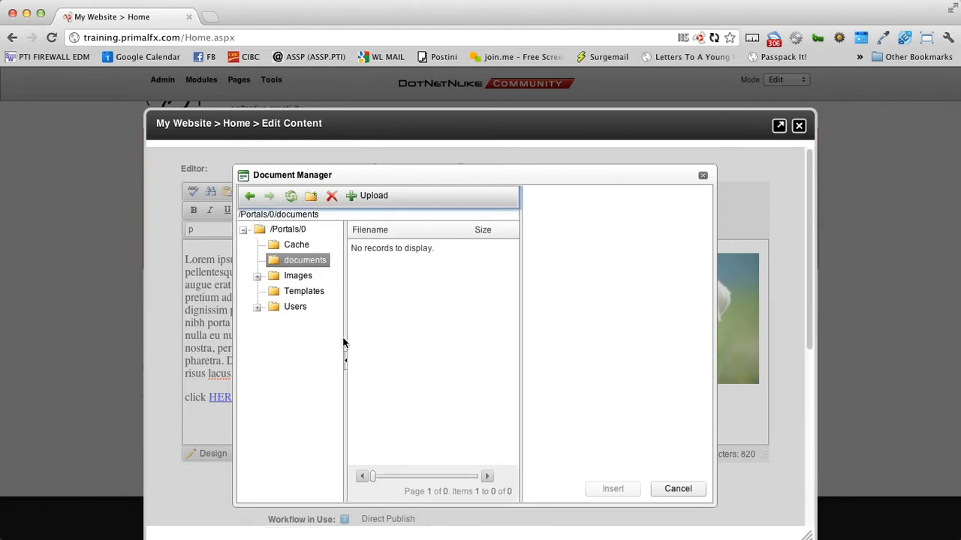
Step: Create a 'home' folder inside documents and open it
left_click(311, 196)
type("h")
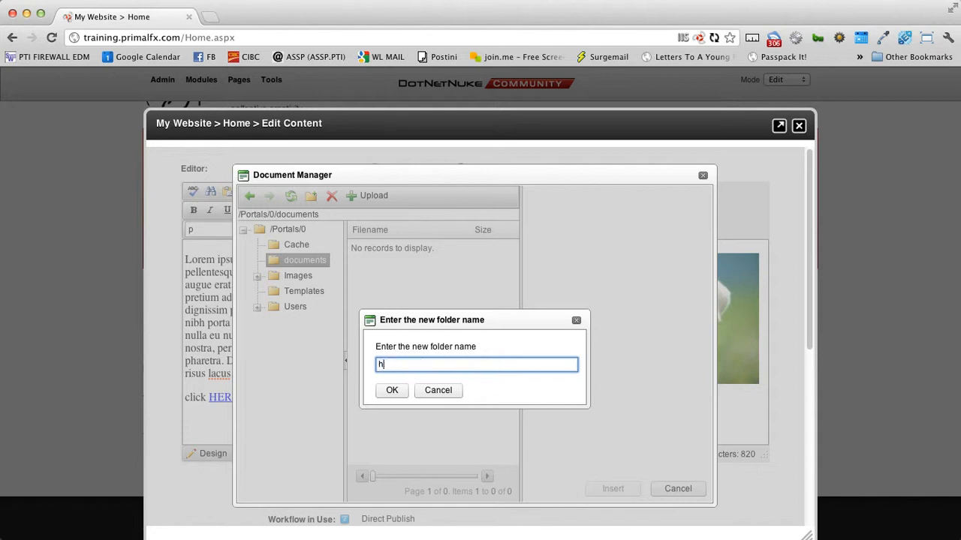
type("omes")
left_click(392, 391)
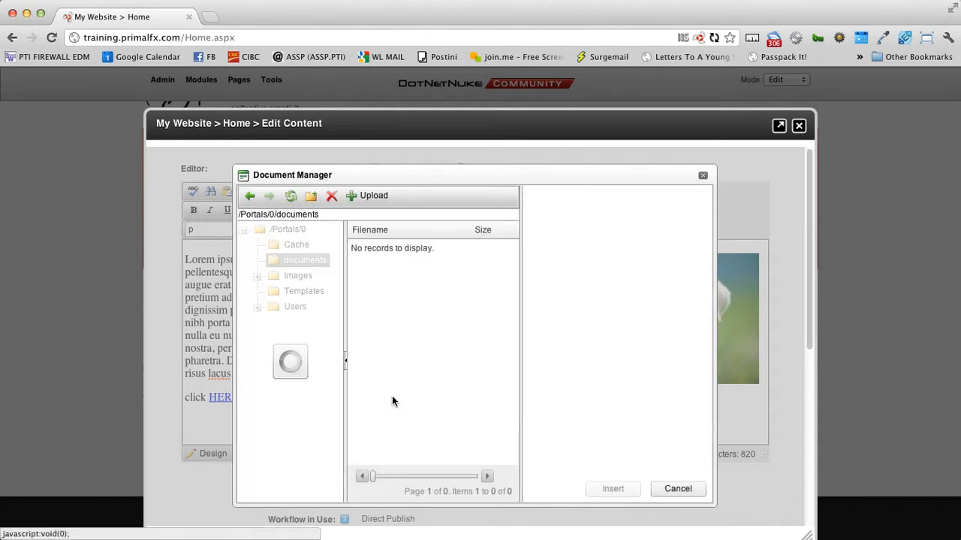
left_click(311, 276)
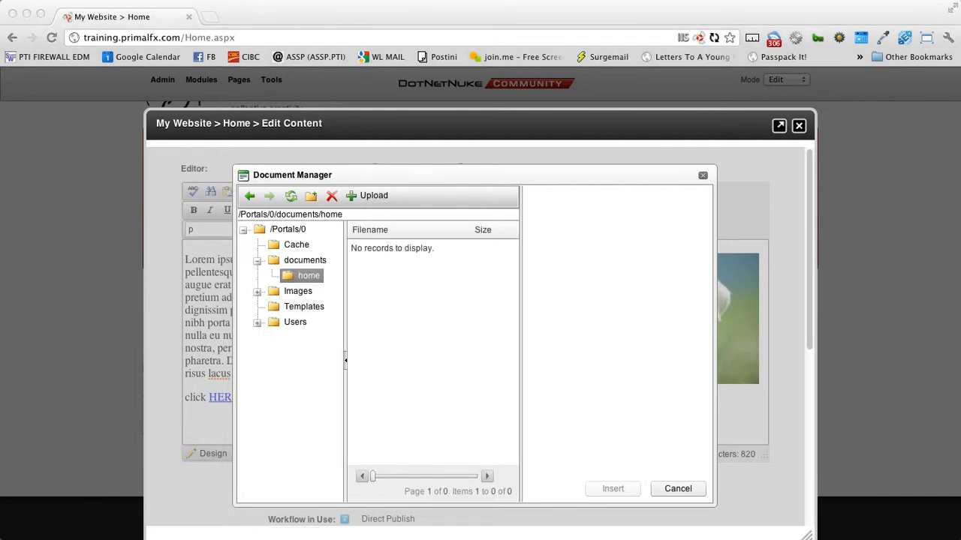
key("space")
left_click_drag(426, 0, 530, 44)
key("space")
Step: Upload WhiteLightningApplication.pdf from the Desktop into the documents/home folder
left_click(373, 197)
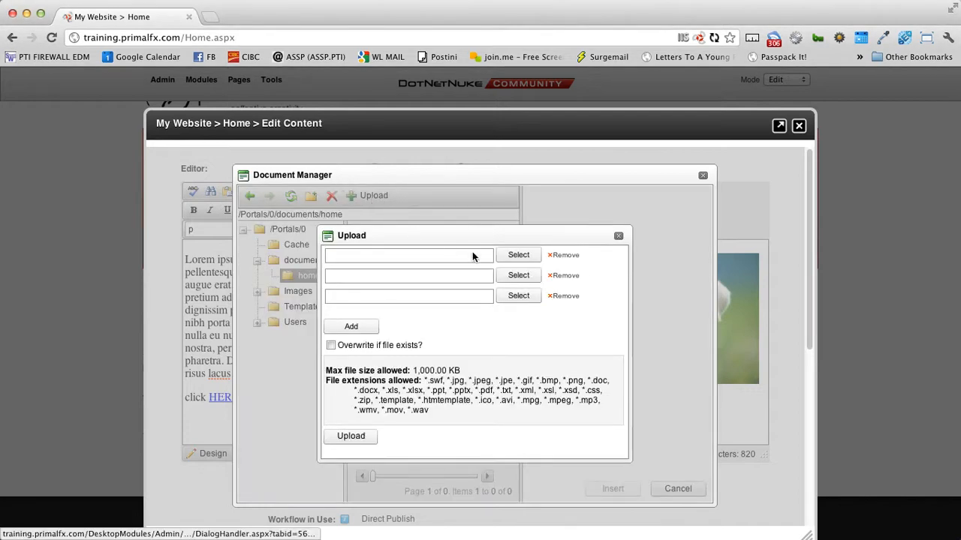
left_click(519, 255)
scroll(563, 225, "down", 15)
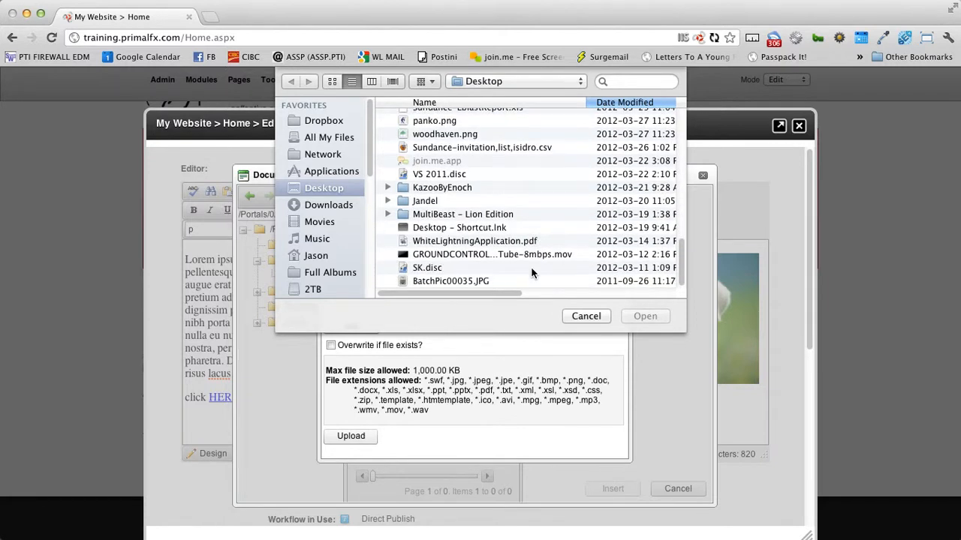
left_click(481, 242)
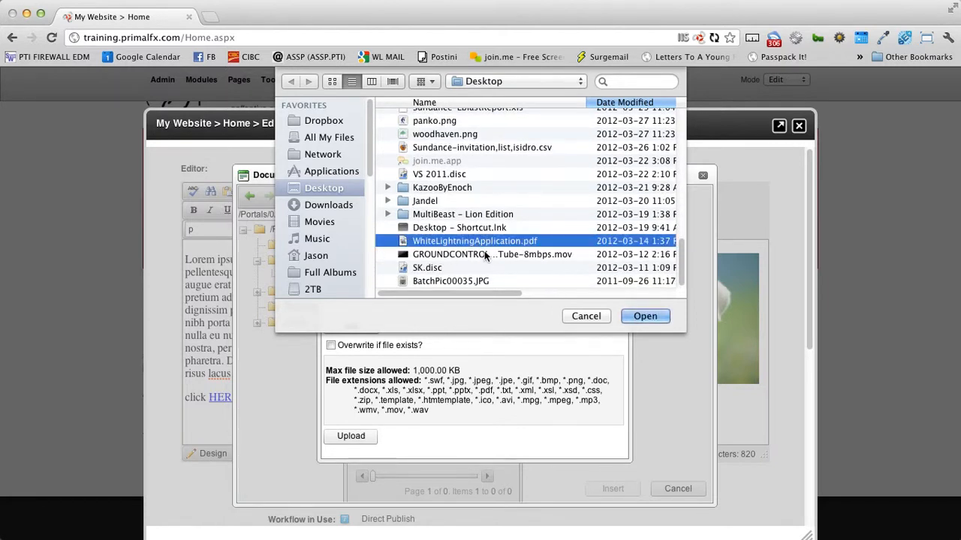
left_click(644, 316)
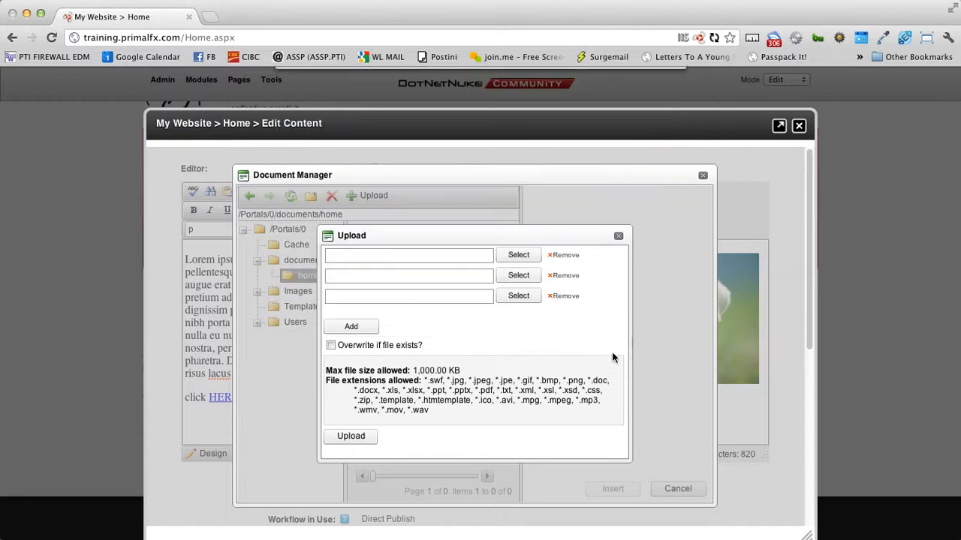
left_click(357, 440)
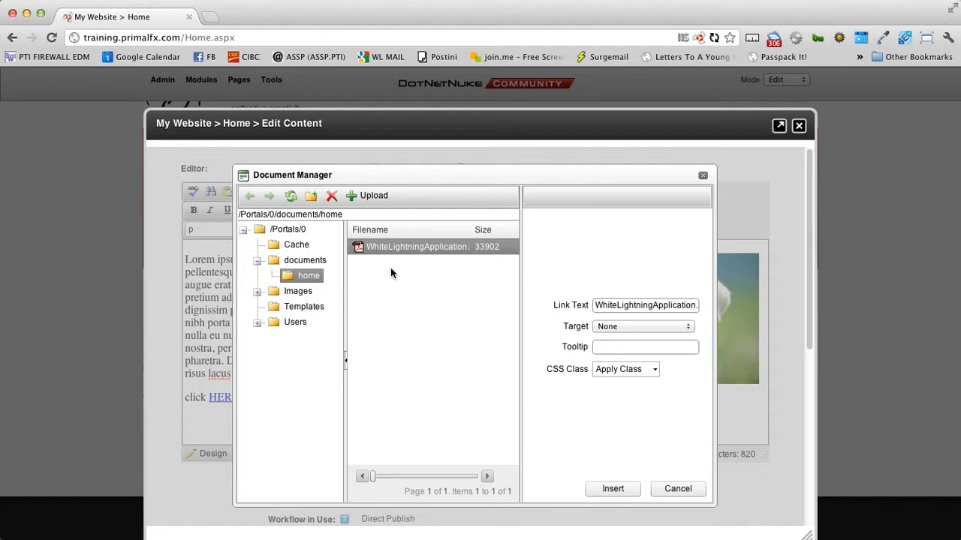
Step: Close the Document Manager and remove the existing link from the word HERE
left_click(674, 489)
left_click_drag(240, 400, 213, 400)
right_click(213, 400)
left_click(253, 437)
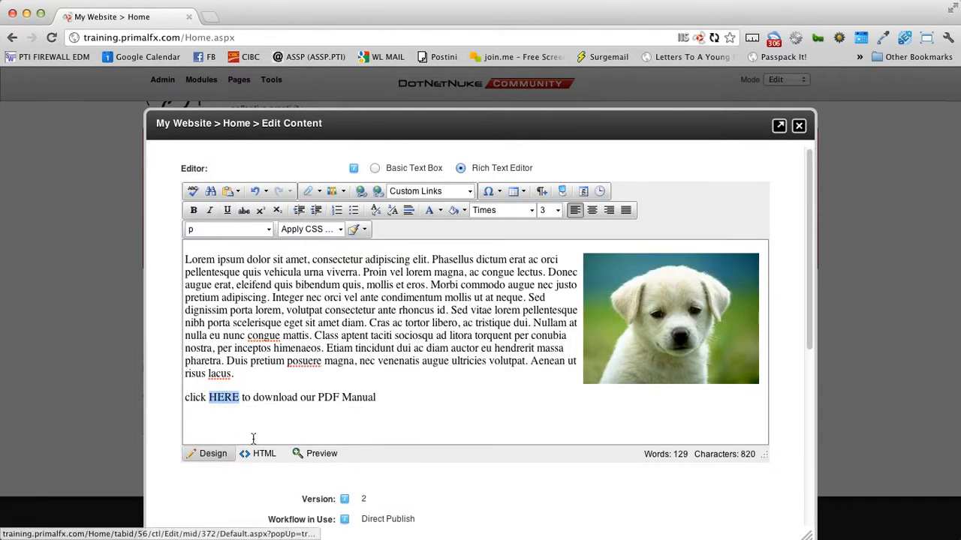
Step: Link HERE to documents/home/WhiteLightningApplication.pdf, keeping the link target at None
left_click(322, 192)
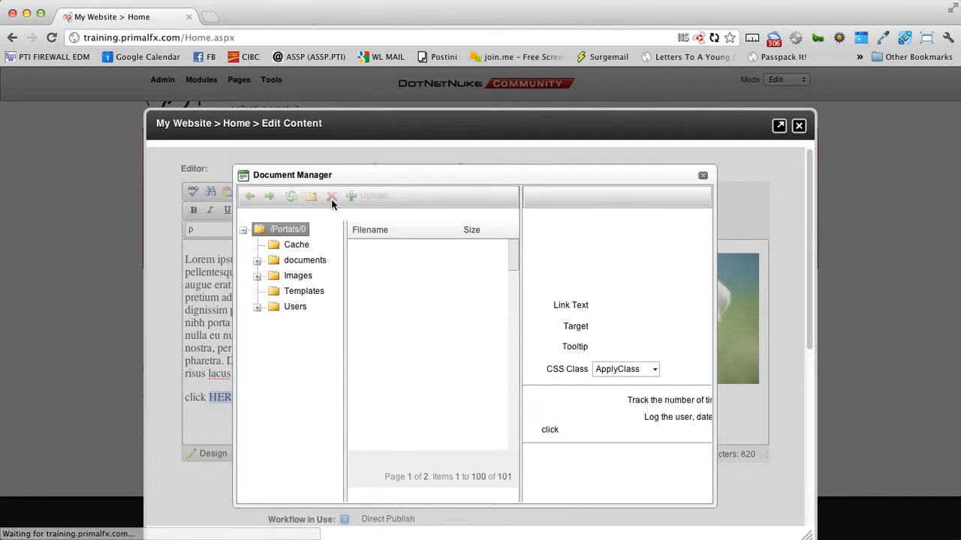
double_click(377, 264)
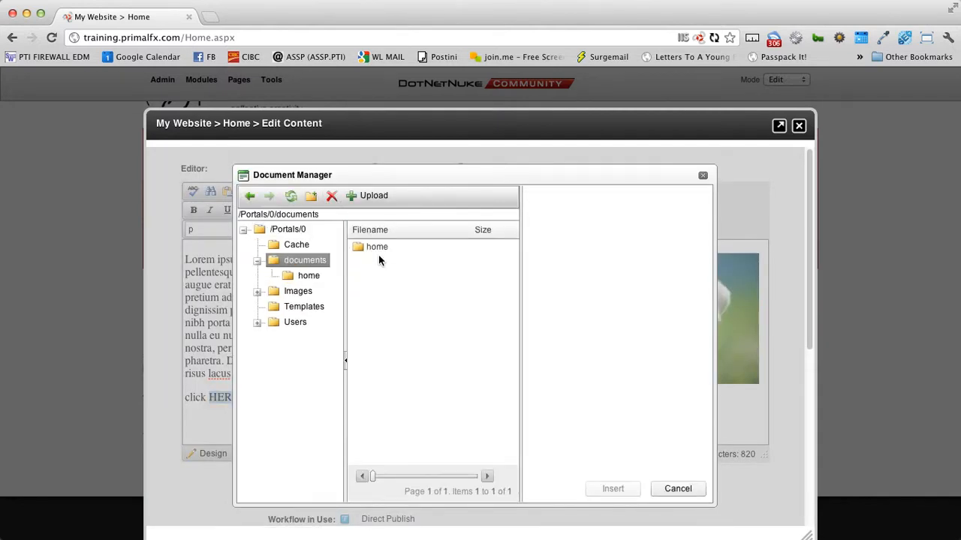
double_click(376, 251)
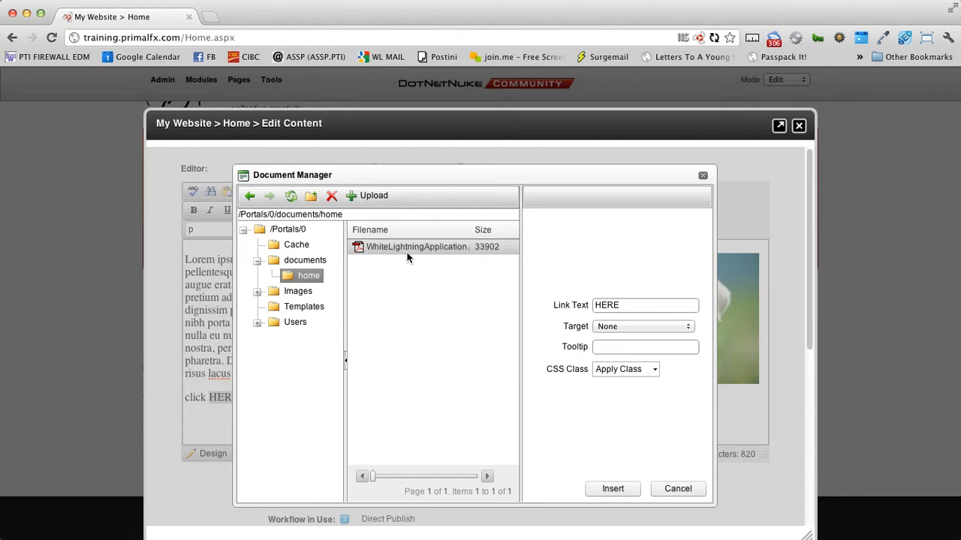
left_click(406, 253)
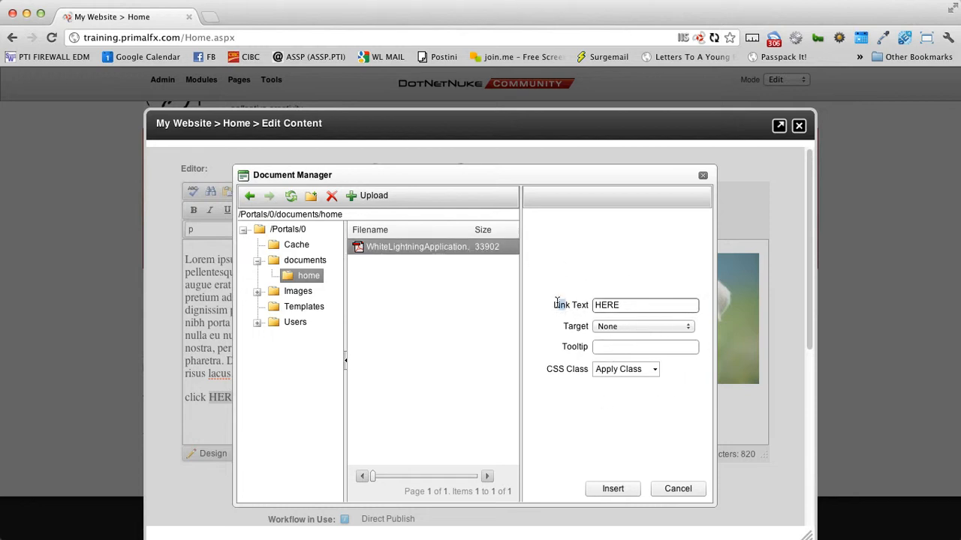
left_click_drag(640, 305, 585, 305)
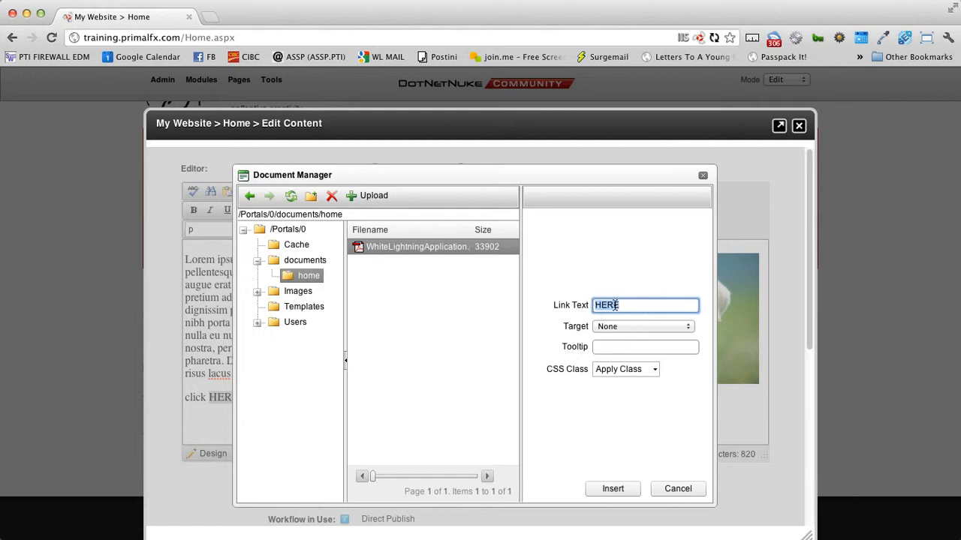
left_click(570, 313)
left_click_drag(565, 330, 591, 330)
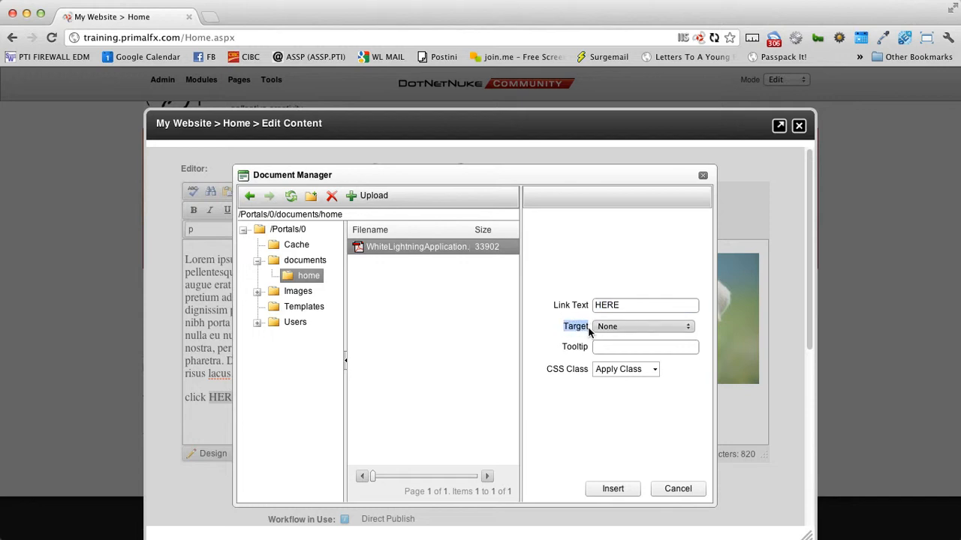
left_click(572, 347)
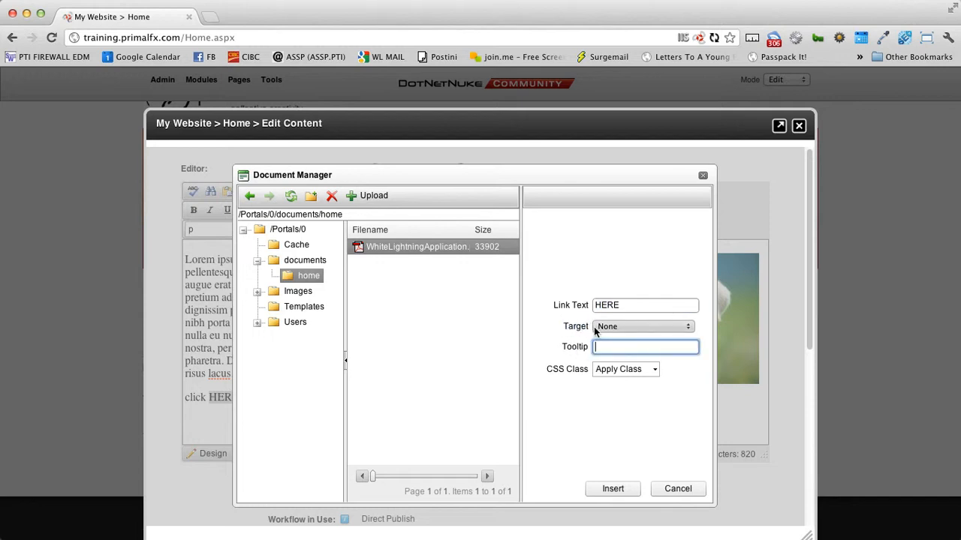
left_click(647, 324)
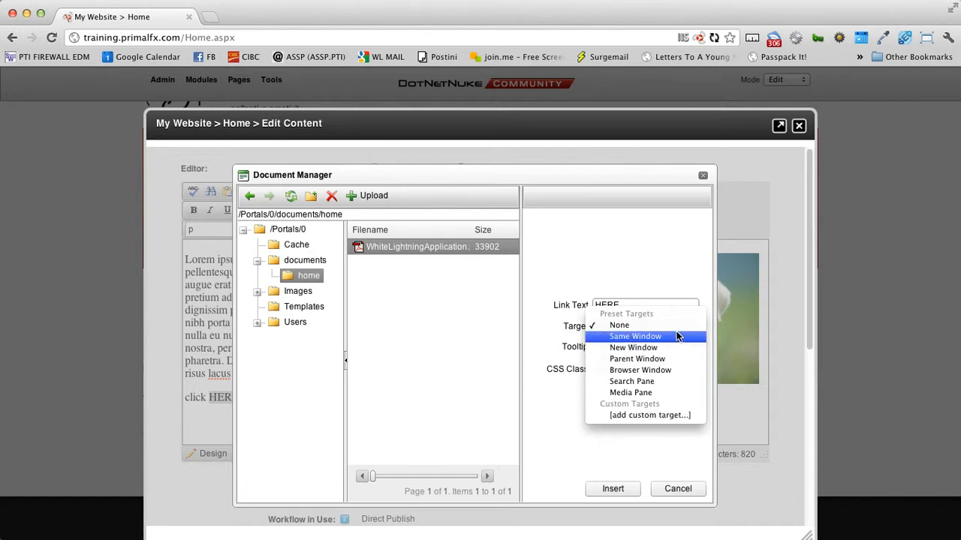
left_click(676, 277)
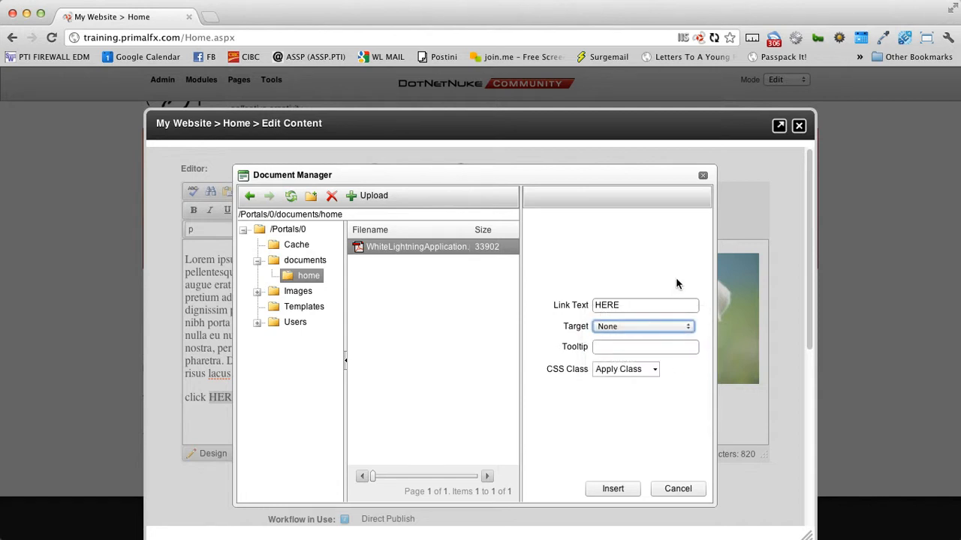
left_click(612, 489)
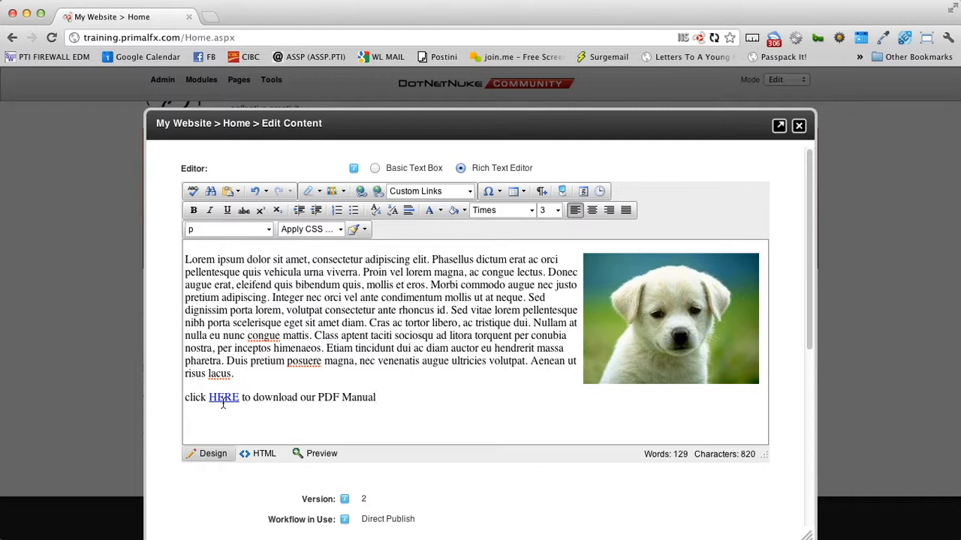
Step: Save the edited Welcome content to the Home page
left_click_drag(270, 271, 376, 387)
left_click(486, 418)
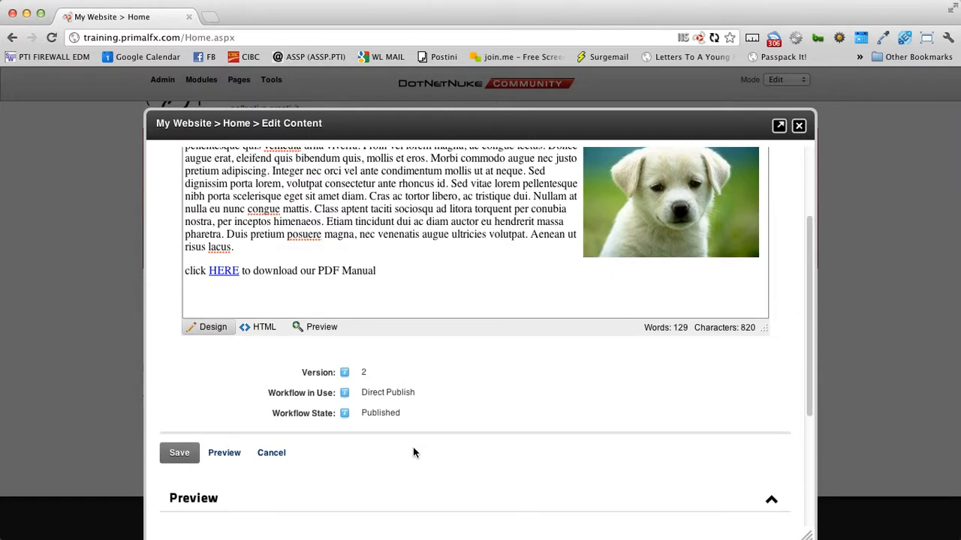
left_click(186, 451)
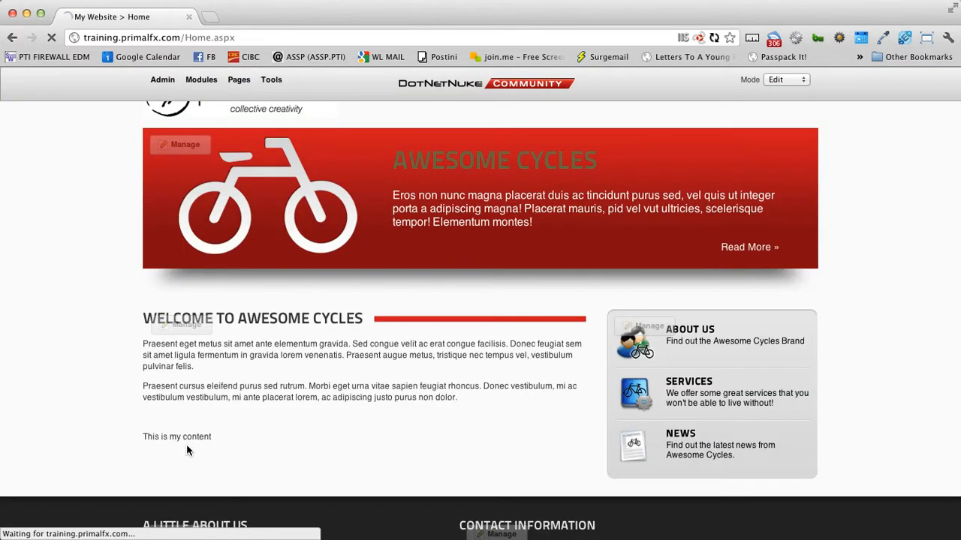
Step: Test that the HERE link opens the PDF, then go back to the Home page
scroll(271, 460, "down", 3)
scroll(270, 460, "down", 1)
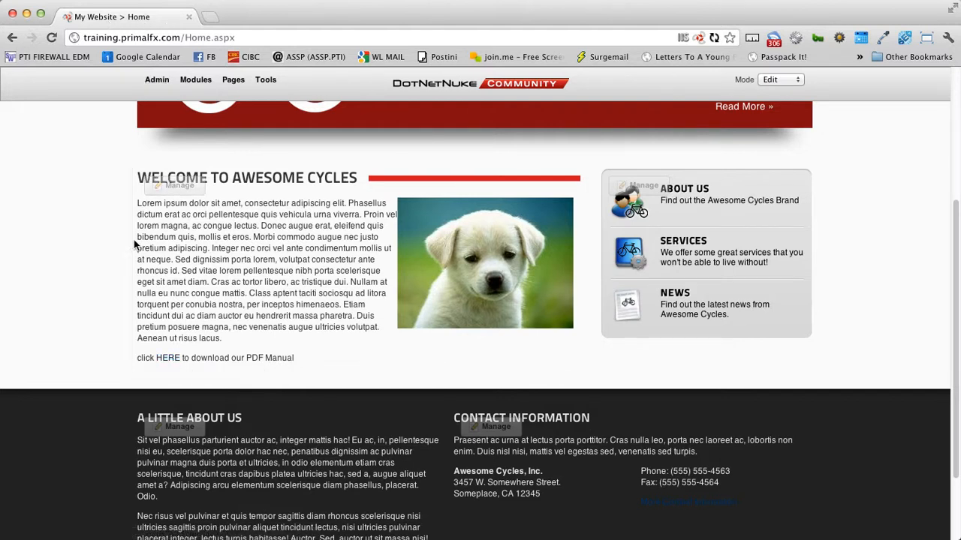
left_click(169, 358)
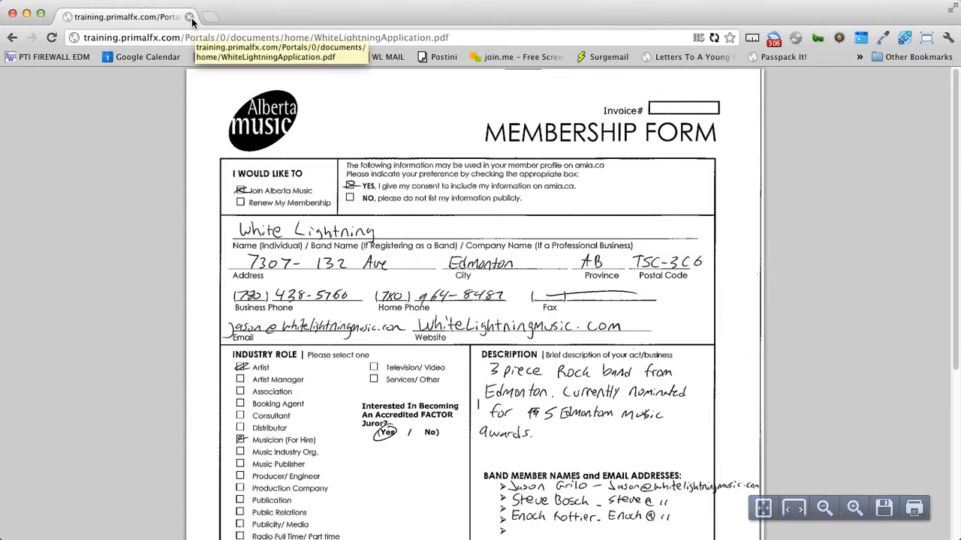
left_click(11, 37)
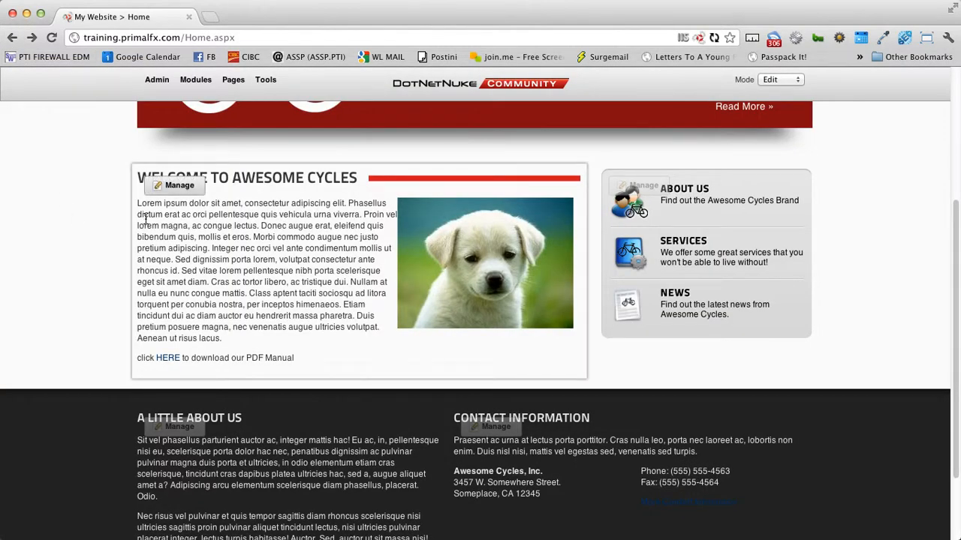
Step: Reopen the Welcome content editor and set the HERE link's target to New Window
mouse_move(186, 194)
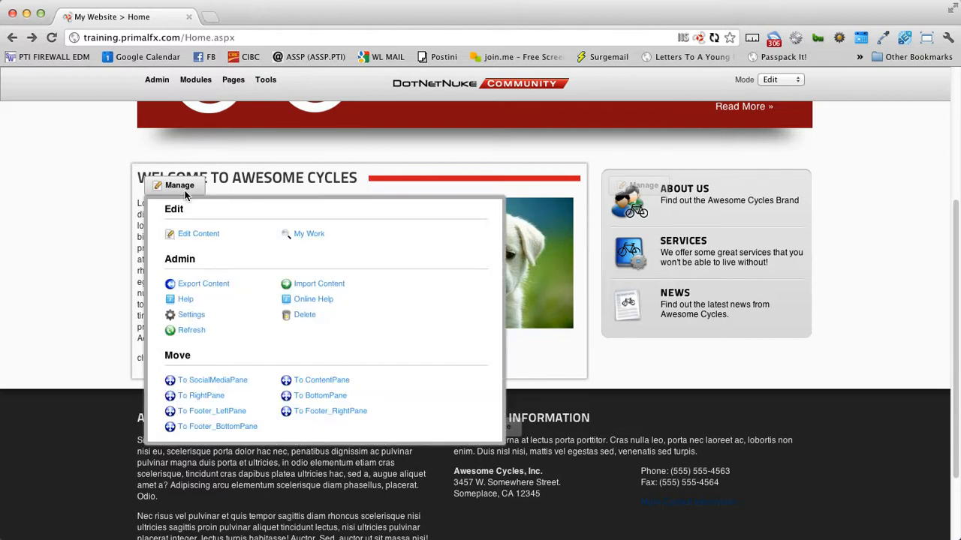
left_click(196, 235)
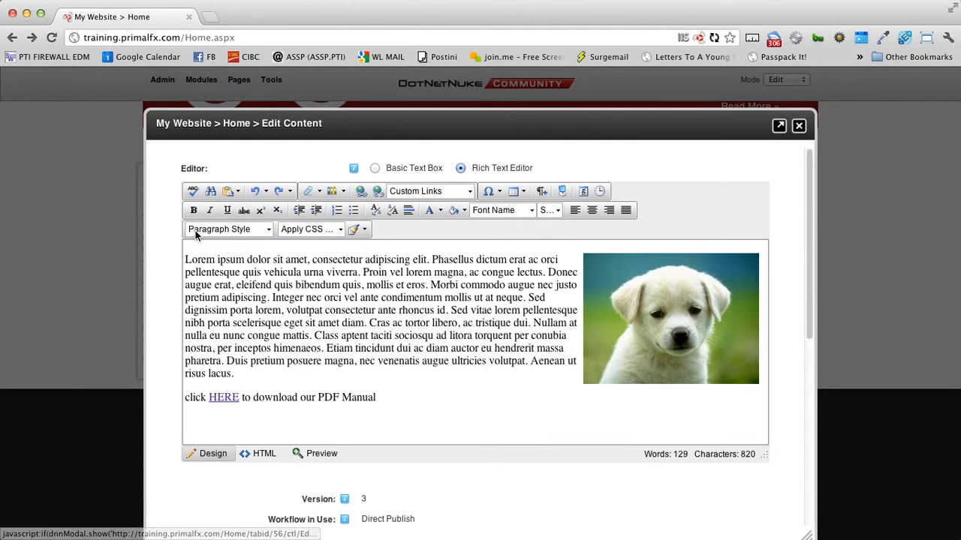
right_click(224, 398)
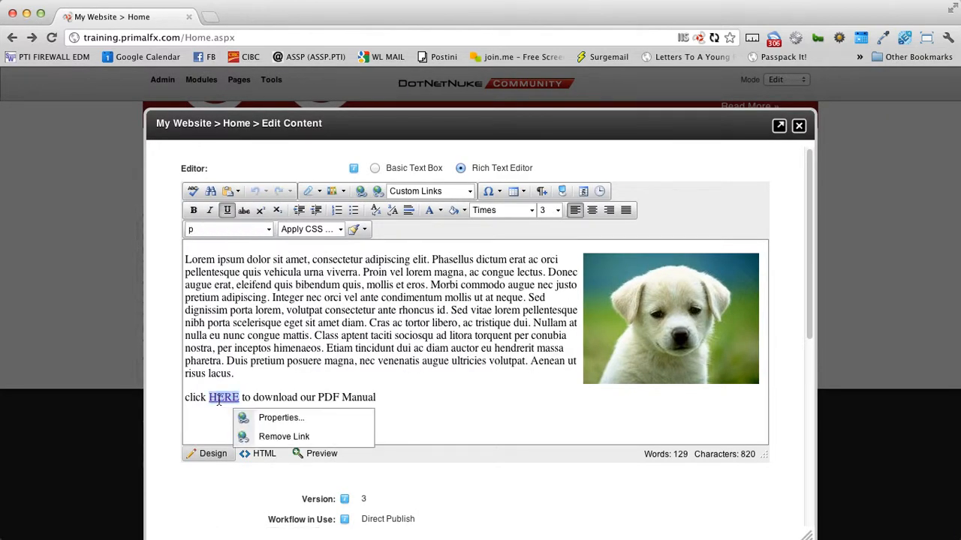
left_click(300, 425)
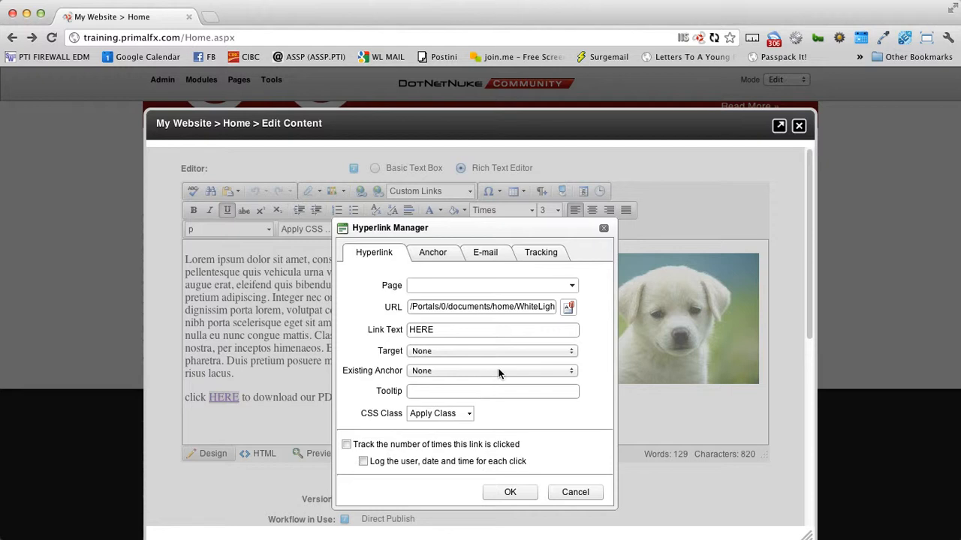
left_click_drag(378, 351, 401, 354)
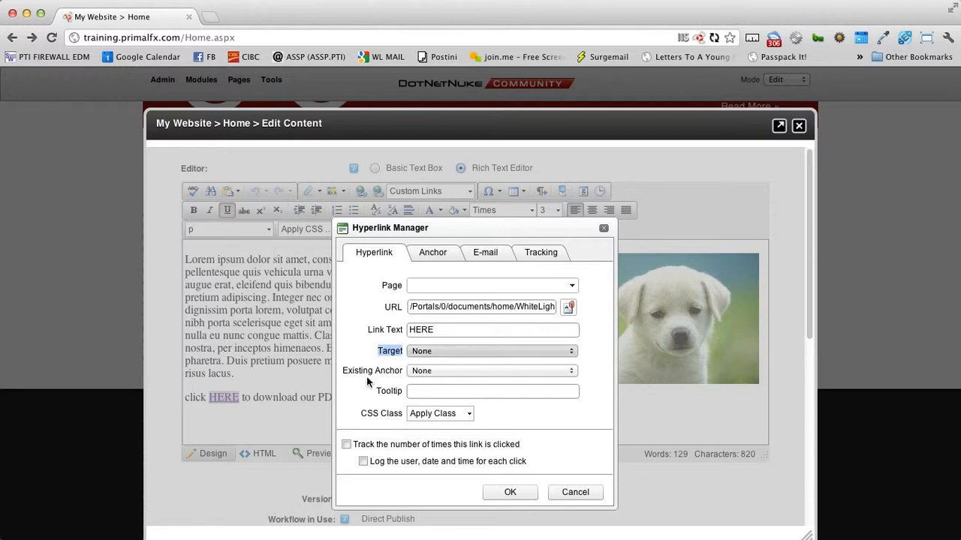
left_click(445, 355)
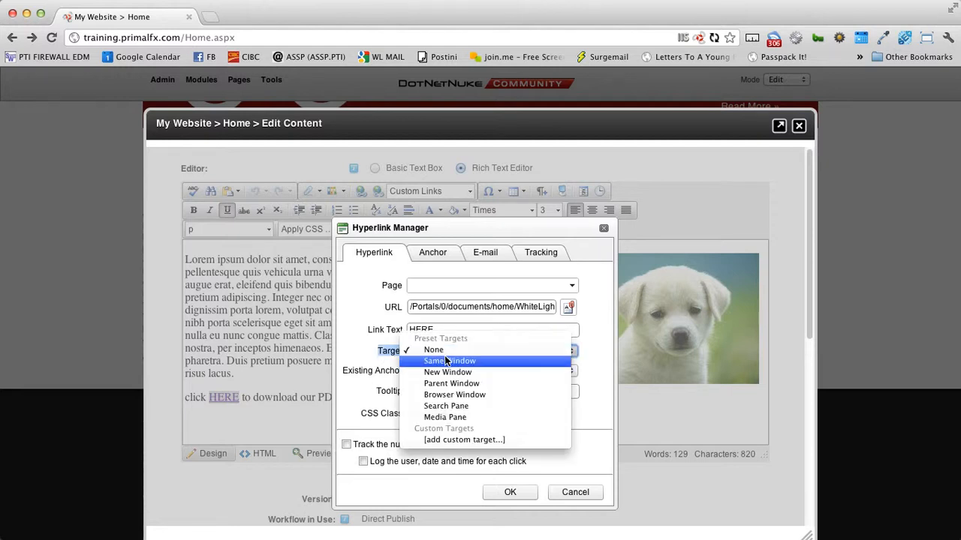
left_click(450, 373)
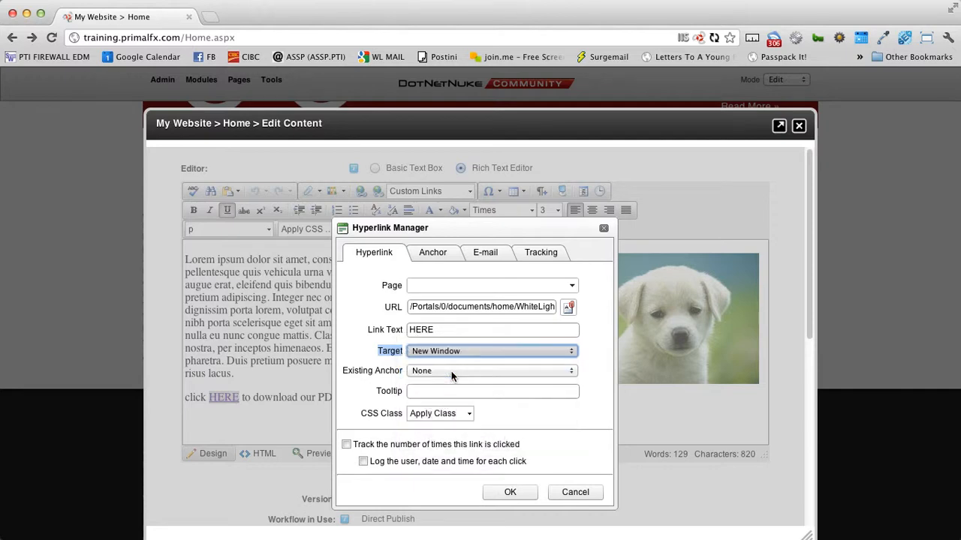
left_click(512, 492)
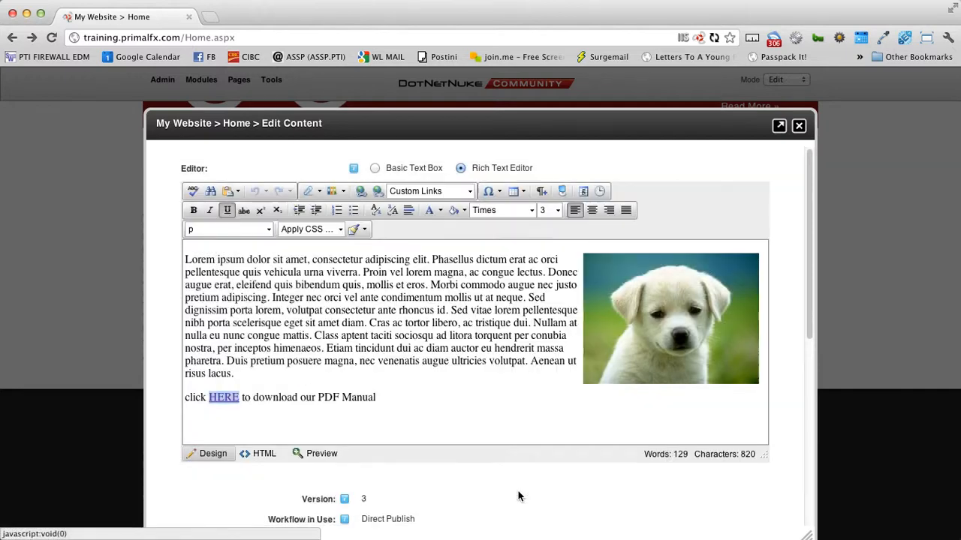
left_click(396, 369)
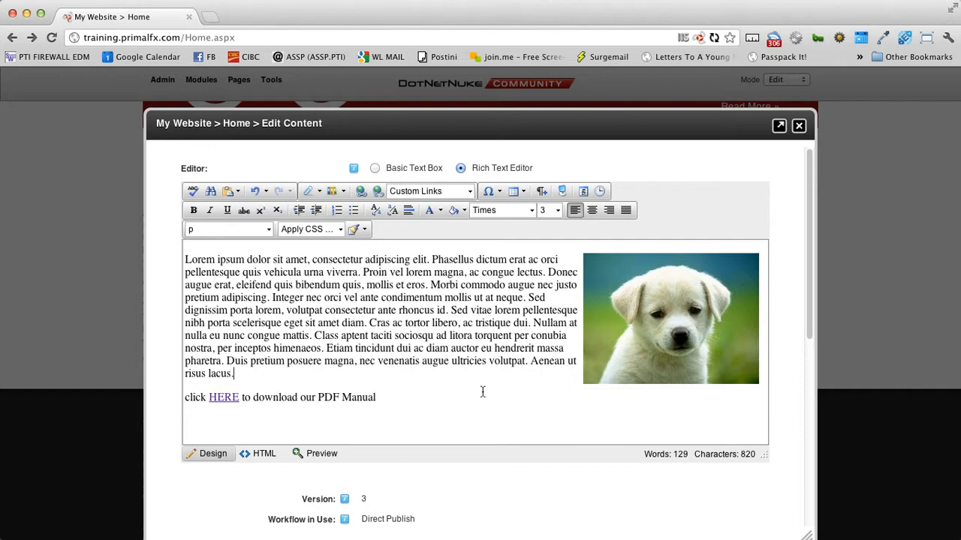
scroll(363, 378, "down", 5)
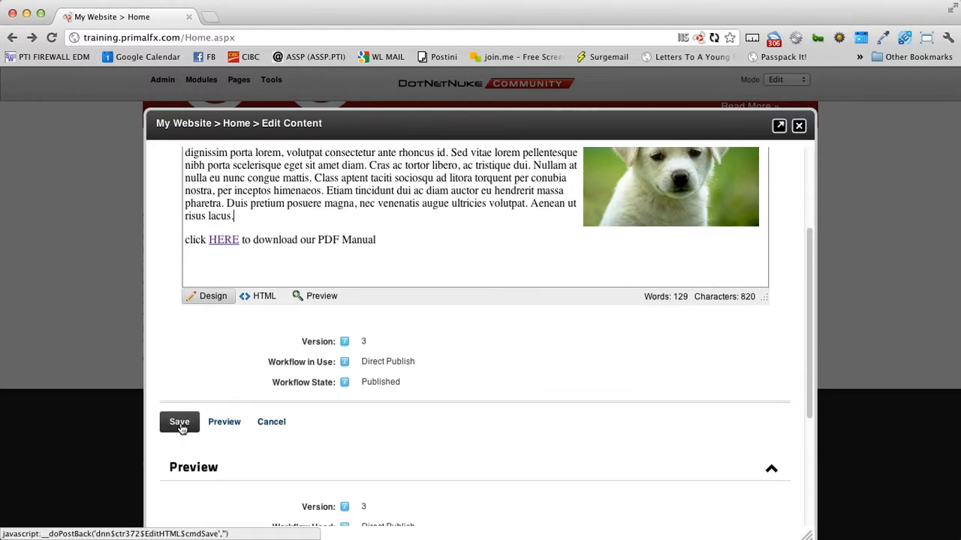
Step: Save the welcome text, confirm HERE opens WhiteLightningApplication.pdf, and close the PDF
left_click(180, 425)
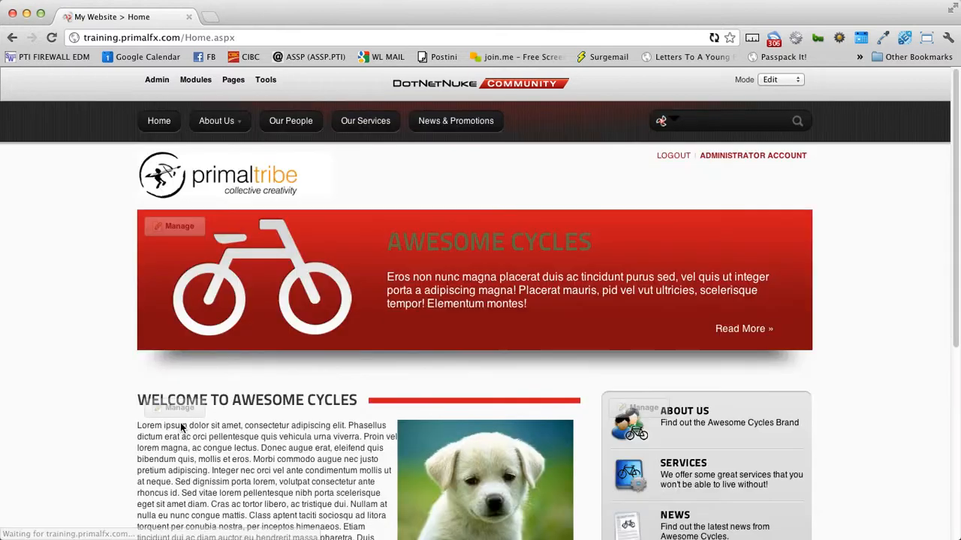
scroll(180, 427, "down", 5)
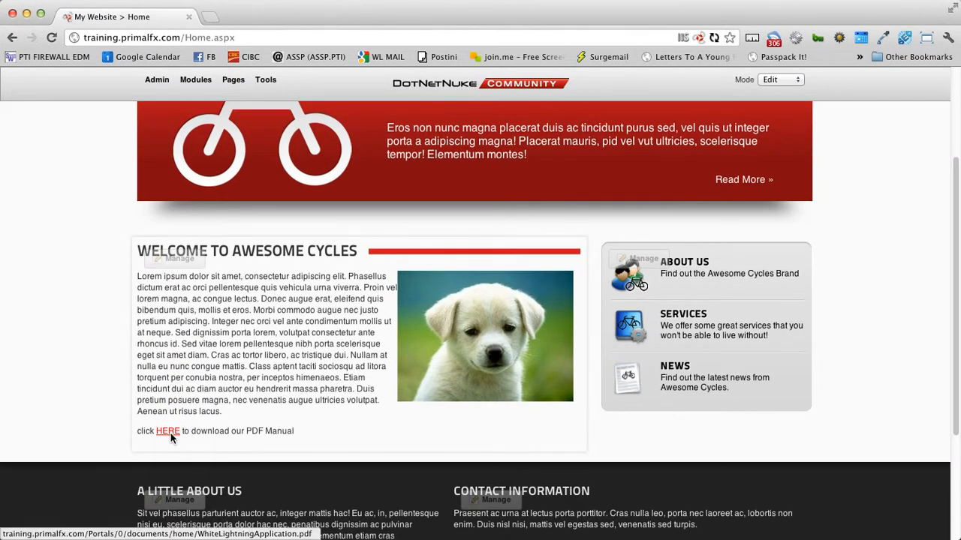
left_click(168, 433)
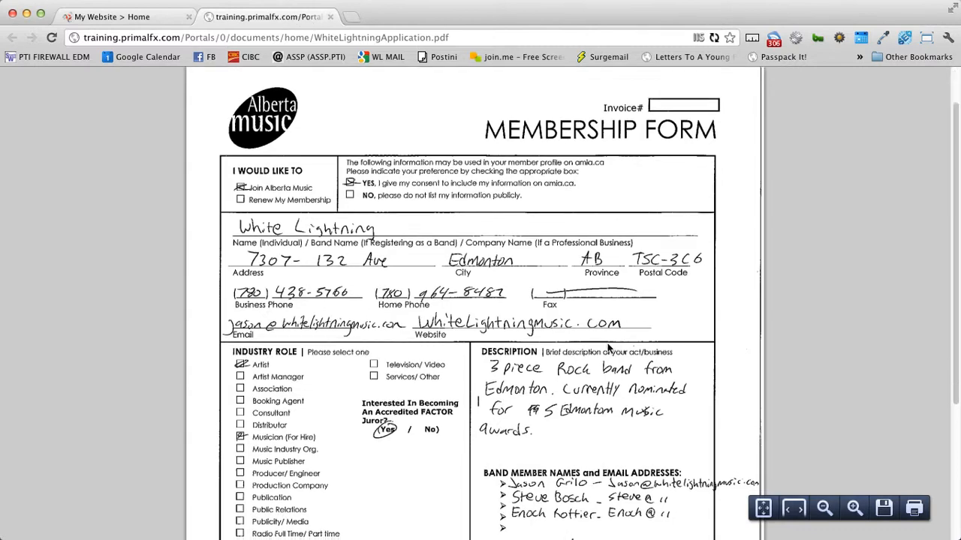
scroll(474, 289, "down", 7)
scroll(475, 289, "up", 4)
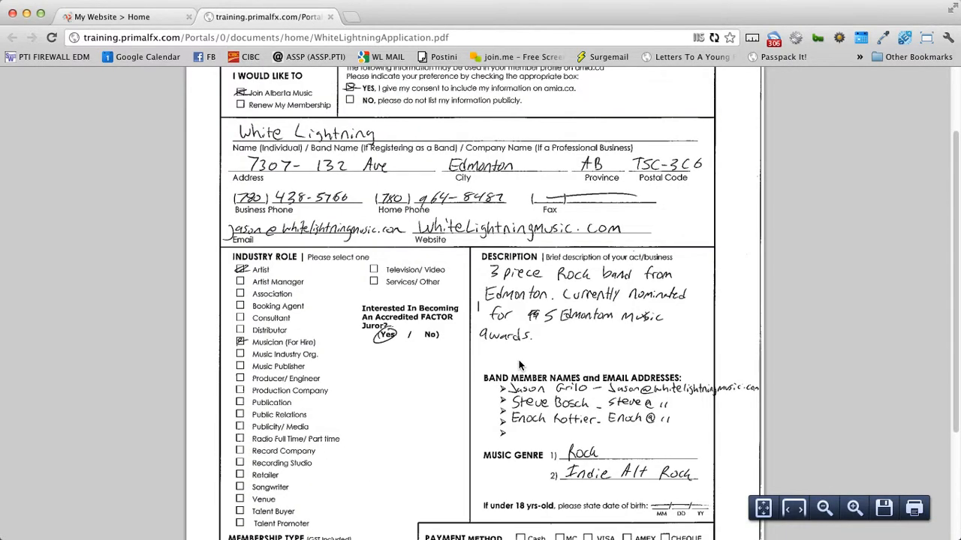
left_click(333, 17)
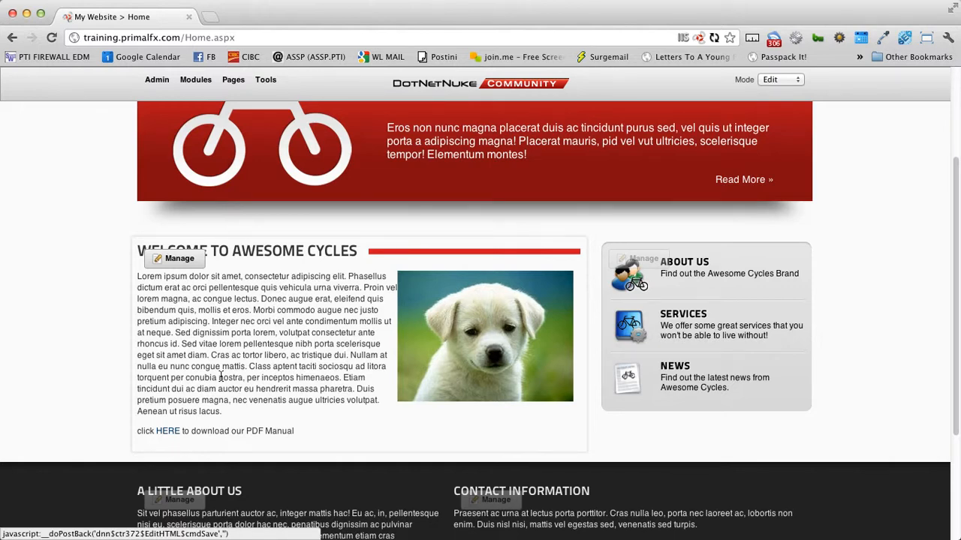
Step: Edit the welcome module's content and remove the hyperlink from HERE
mouse_move(180, 269)
left_click(185, 309)
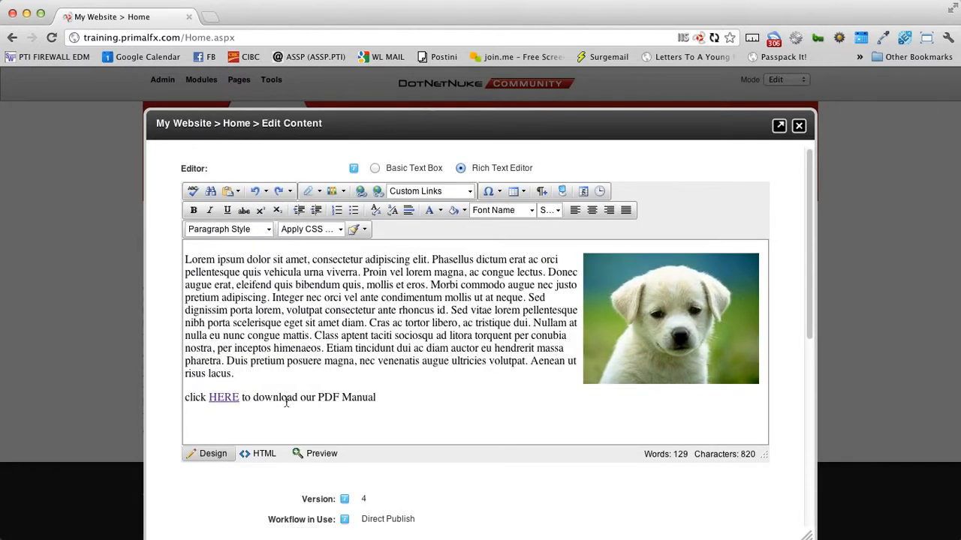
right_click(218, 400)
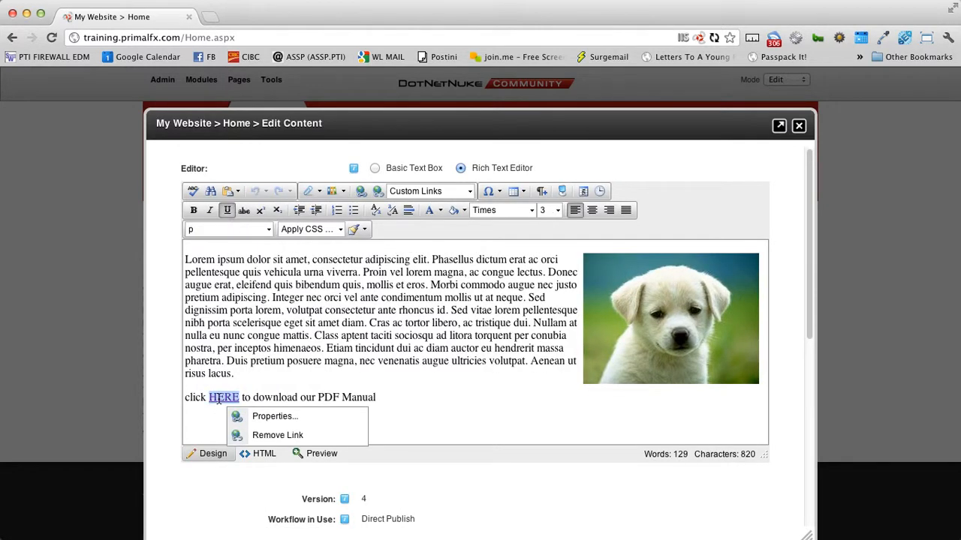
left_click(257, 436)
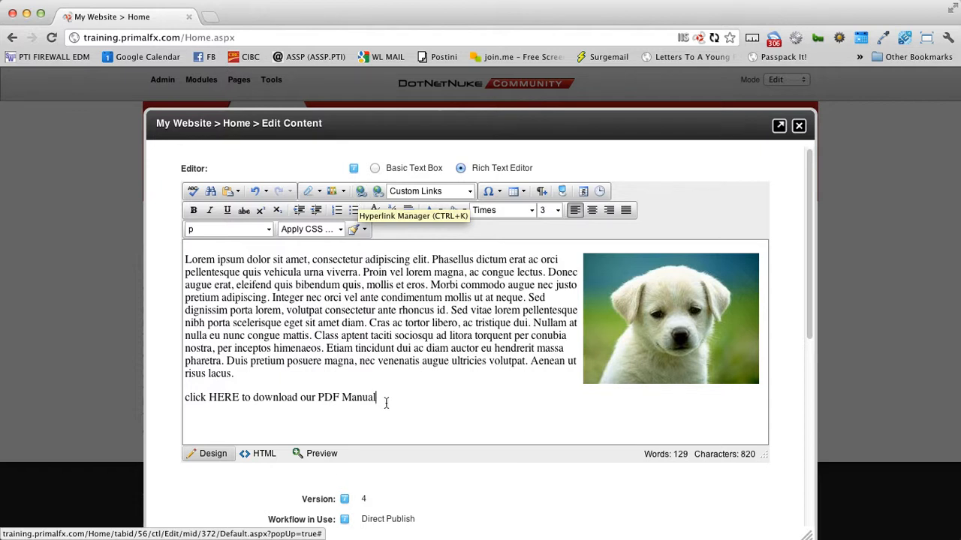
Step: Replace the sentence ending with 'to contact us' and open HERE's hyperlink settings
mouse_move(383, 398)
left_mouse_down()
mouse_move(219, 397)
mouse_move(379, 399)
left_mouse_up()
left_click(255, 397)
type("to contact us.")
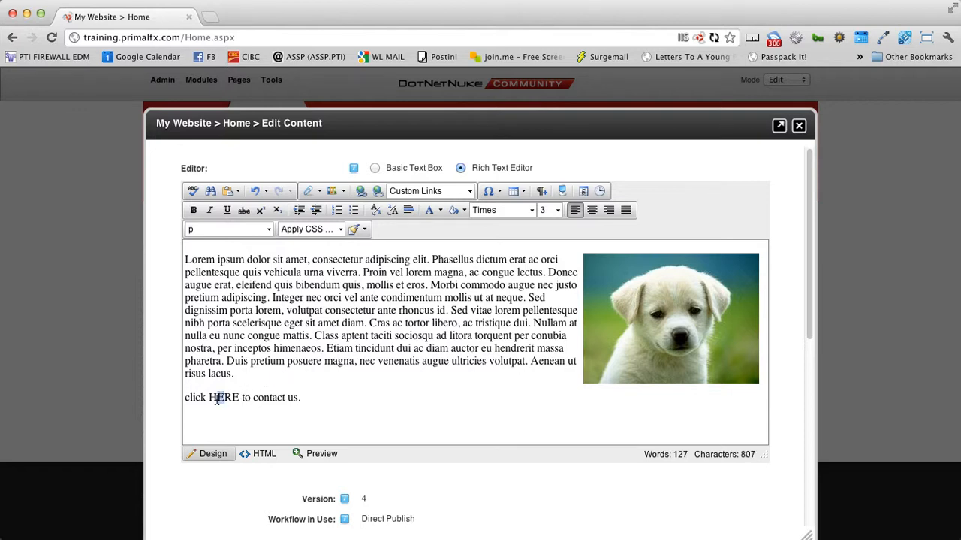
left_click_drag(209, 398, 238, 402)
left_click(362, 192)
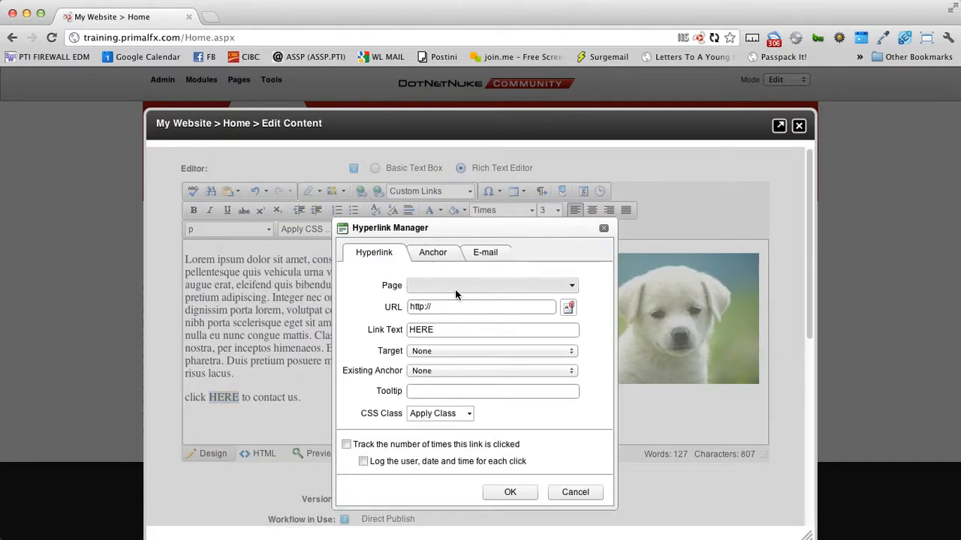
Step: Link HERE to the Our Services page with no target set
left_click(573, 290)
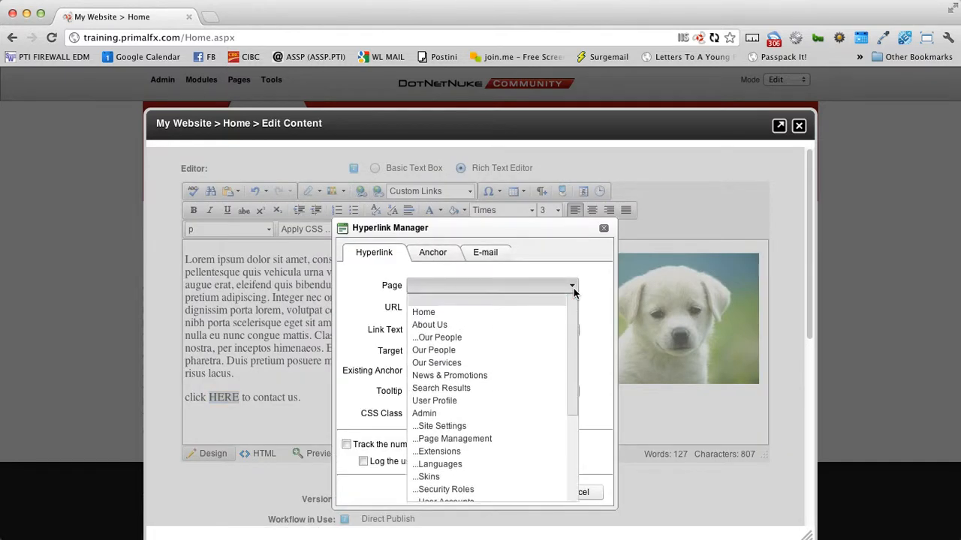
mouse_move(575, 330)
left_mouse_down()
mouse_move(572, 382)
mouse_move(576, 325)
left_mouse_up()
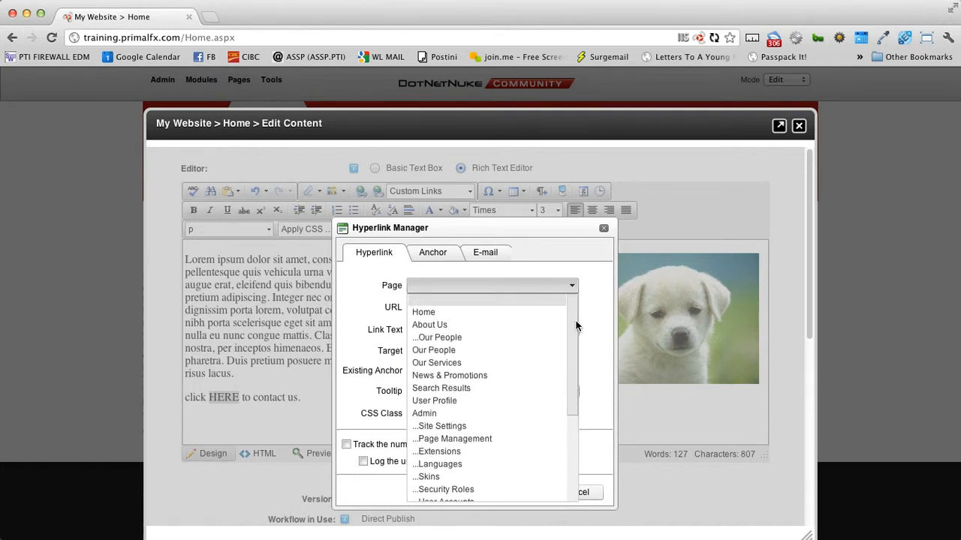
left_click(450, 363)
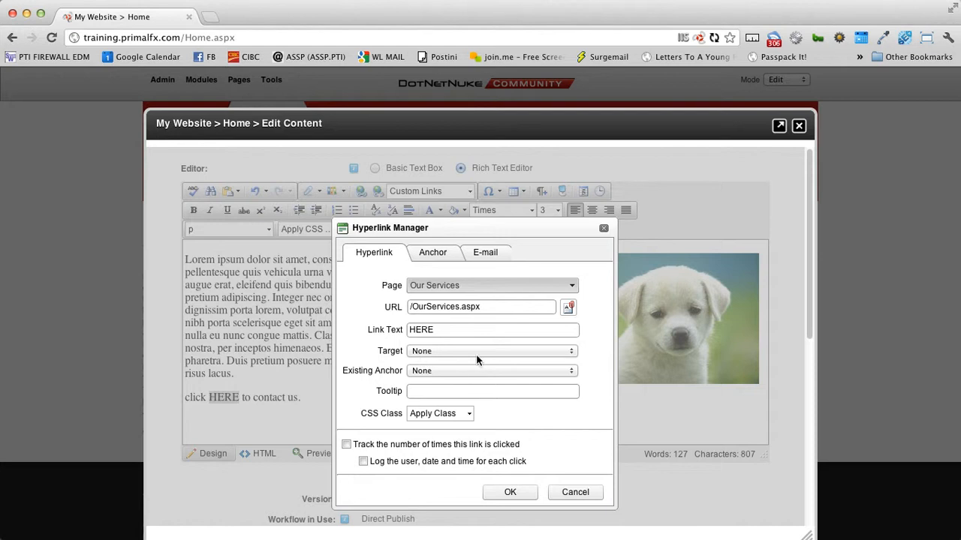
left_click(477, 353)
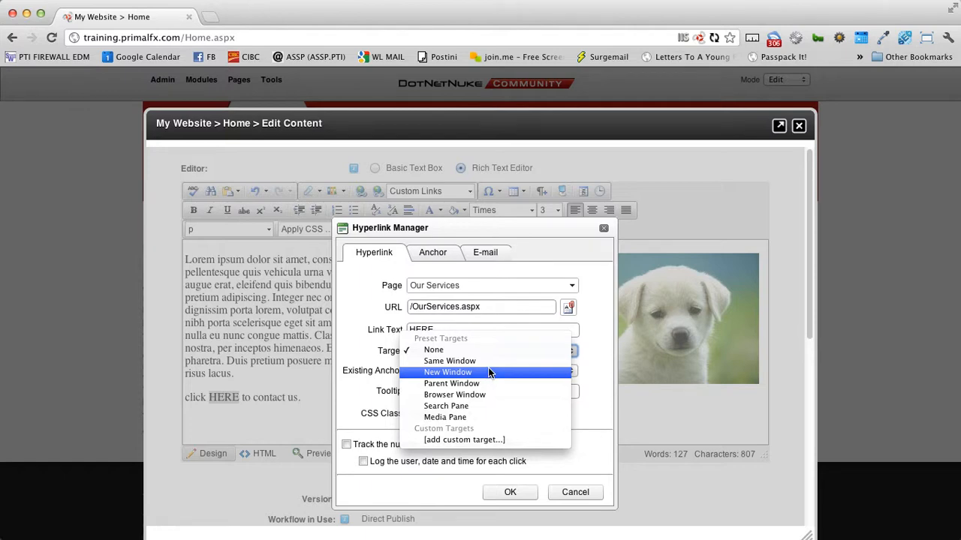
left_click(381, 362)
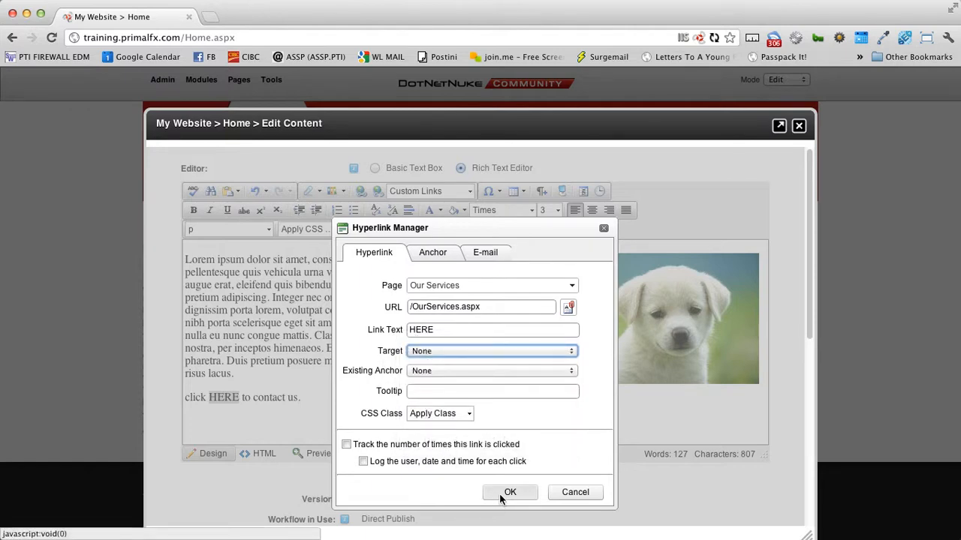
left_click(500, 493)
Step: Change the line to end 'to read about our services.' and save the content
left_click_drag(254, 398, 300, 399)
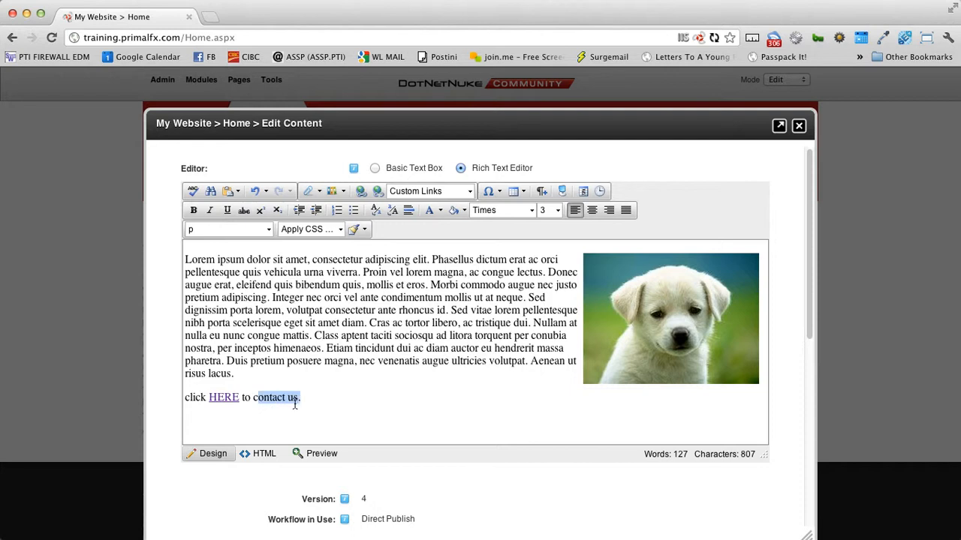
key("BackSpace")
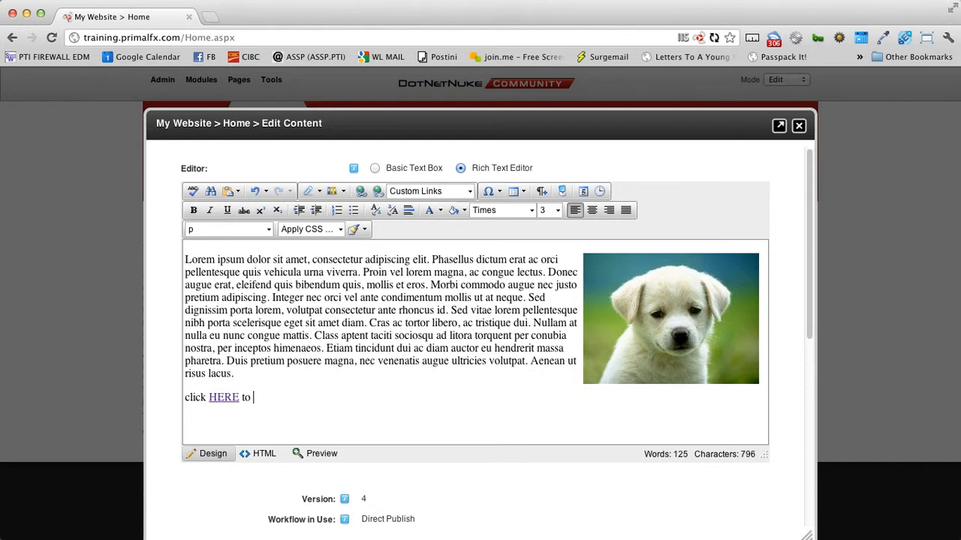
type("visit")
key("BackSpace")
key("BackSpace")
key("BackSpace")
key("BackSpace")
key("BackSpace")
type("to read about our services.")
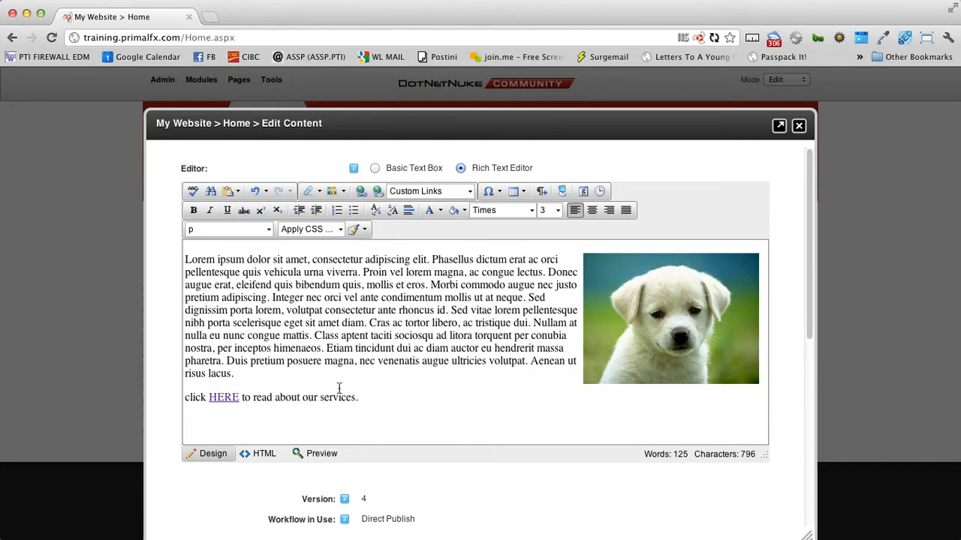
scroll(428, 326, "down", 3)
left_click(180, 493)
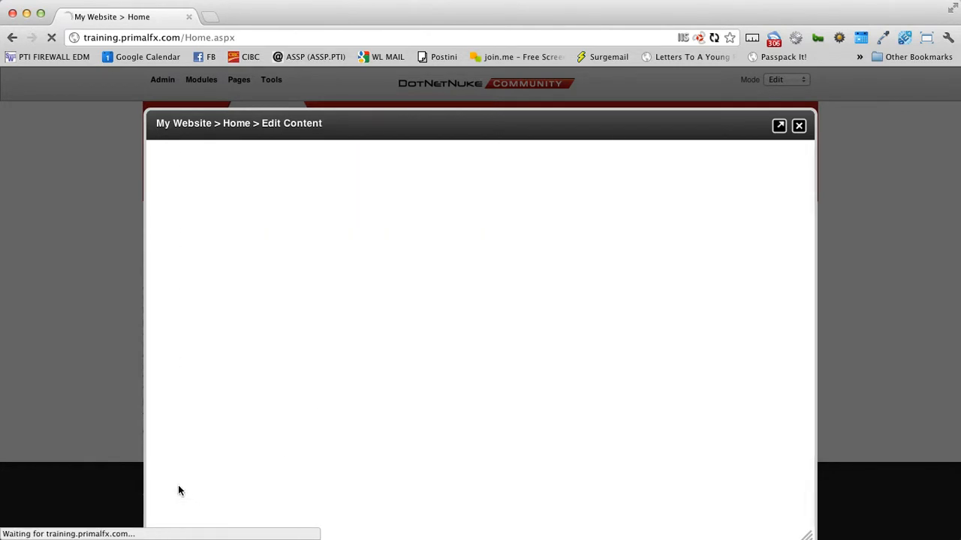
Step: Verify HERE opens the Our Services page, then go back to the Home page
scroll(100, 465, "down", 3)
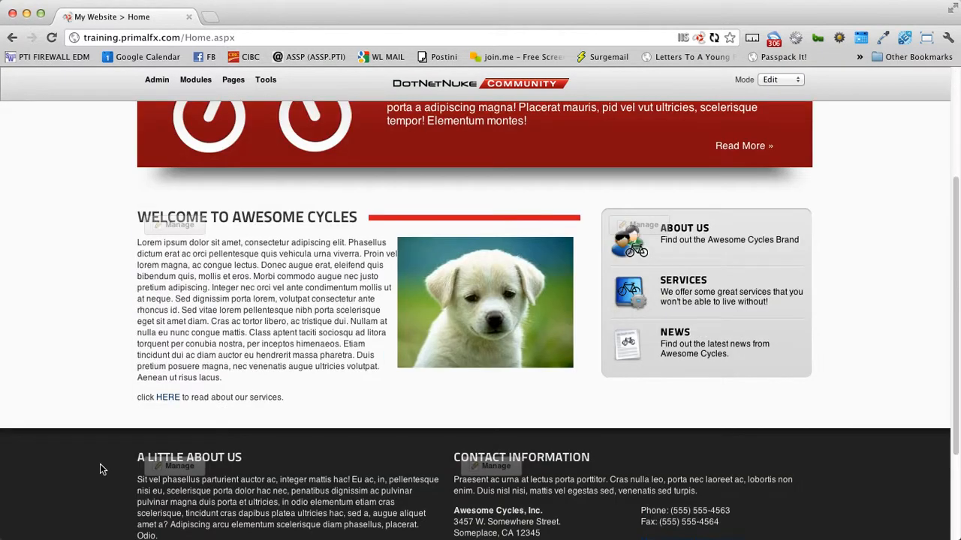
left_click(168, 400)
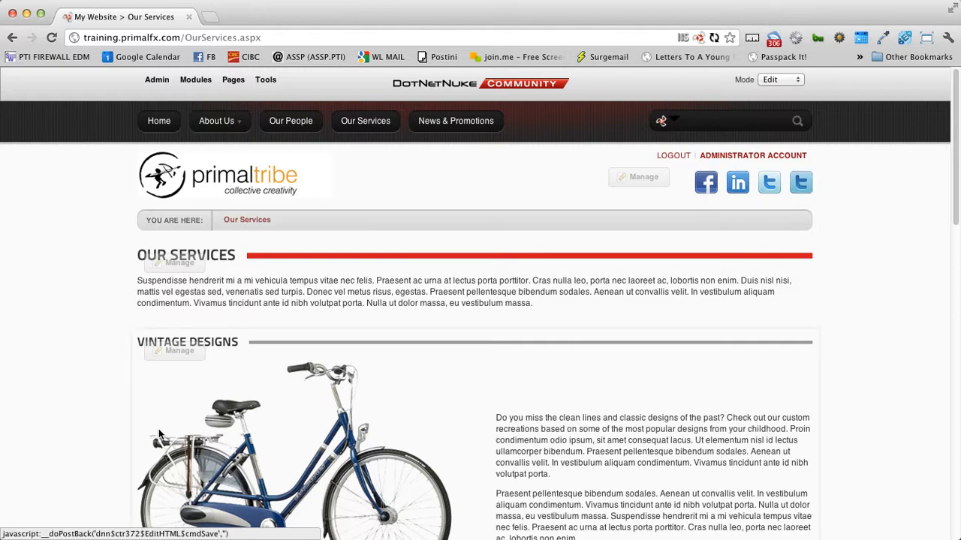
scroll(158, 428, "down", 3)
scroll(158, 429, "down", 6)
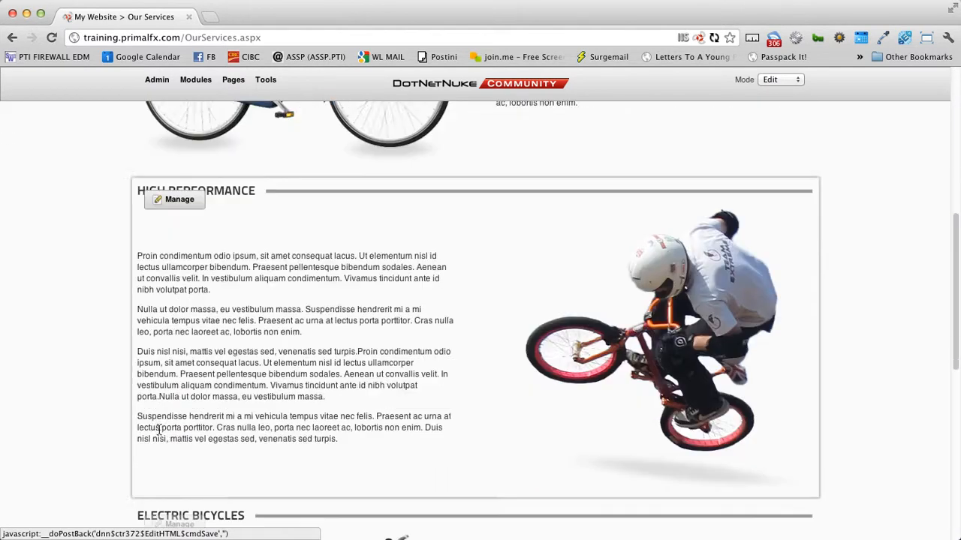
left_click(12, 37)
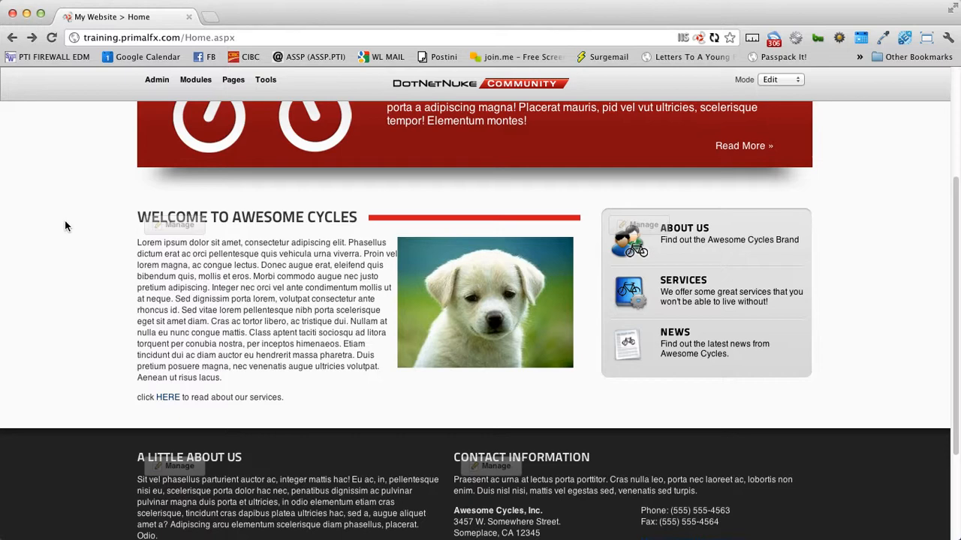
Step: Open HERE's link properties, select the /OurServices.aspx URL, and start a new browser tab
mouse_move(198, 229)
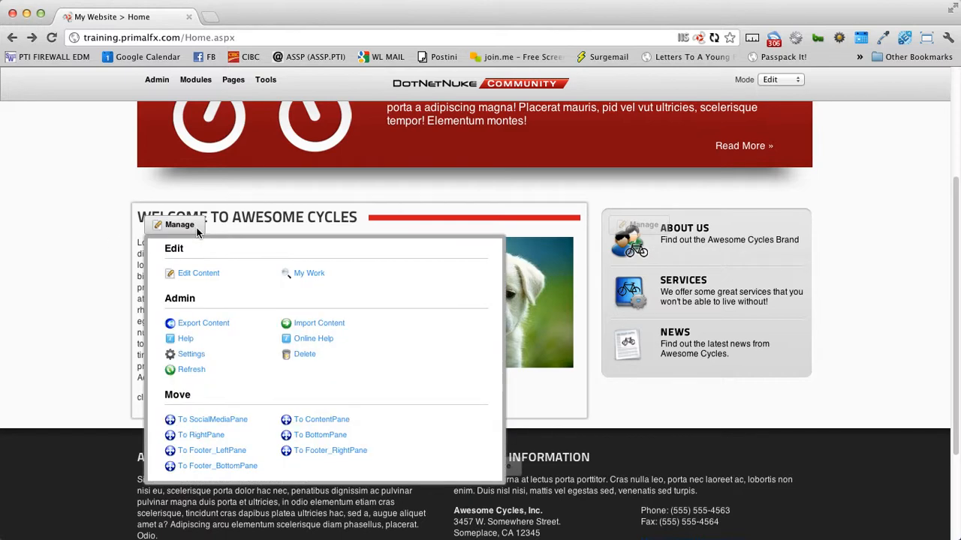
left_click(201, 273)
scroll(257, 323, "down", 1)
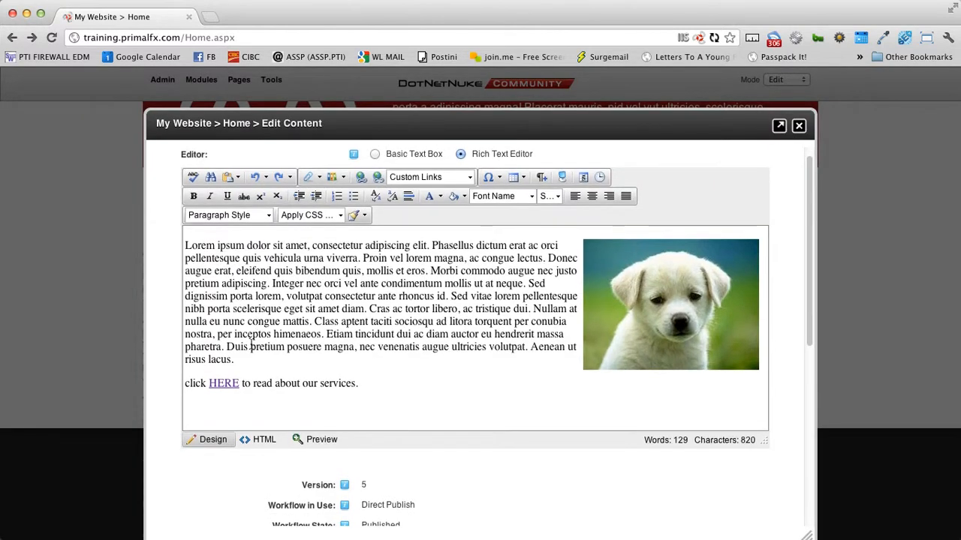
right_click(224, 383)
left_click(285, 398)
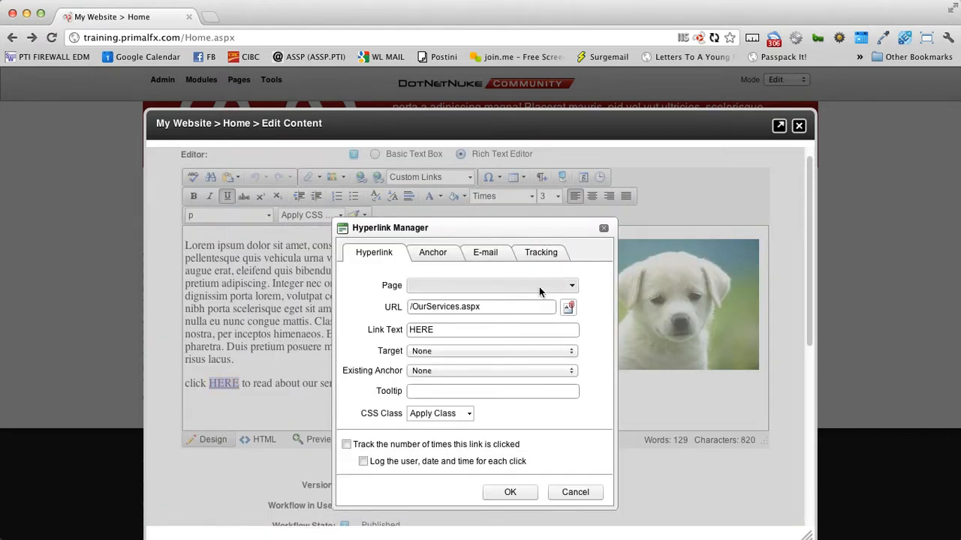
left_click_drag(501, 308, 357, 305)
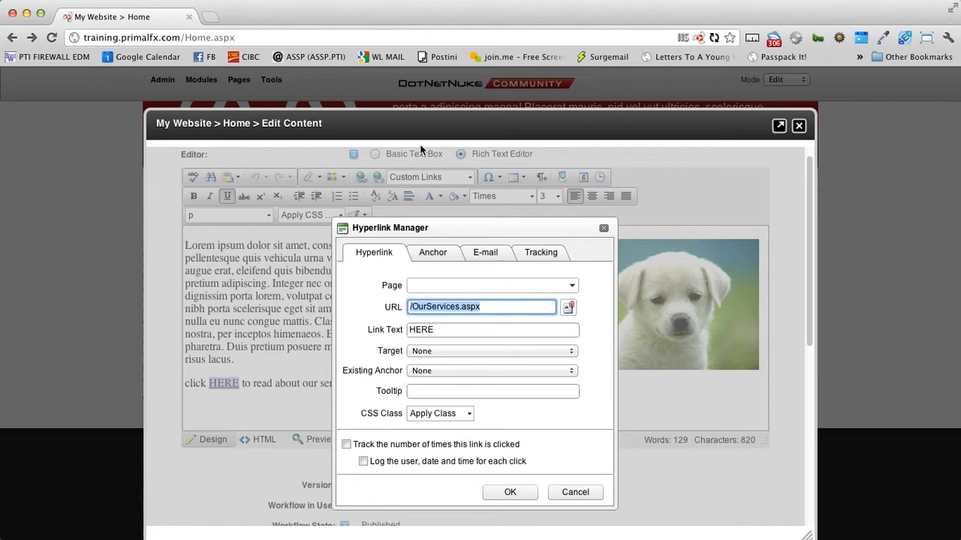
left_click(210, 19)
type("www.primaltribe.com")
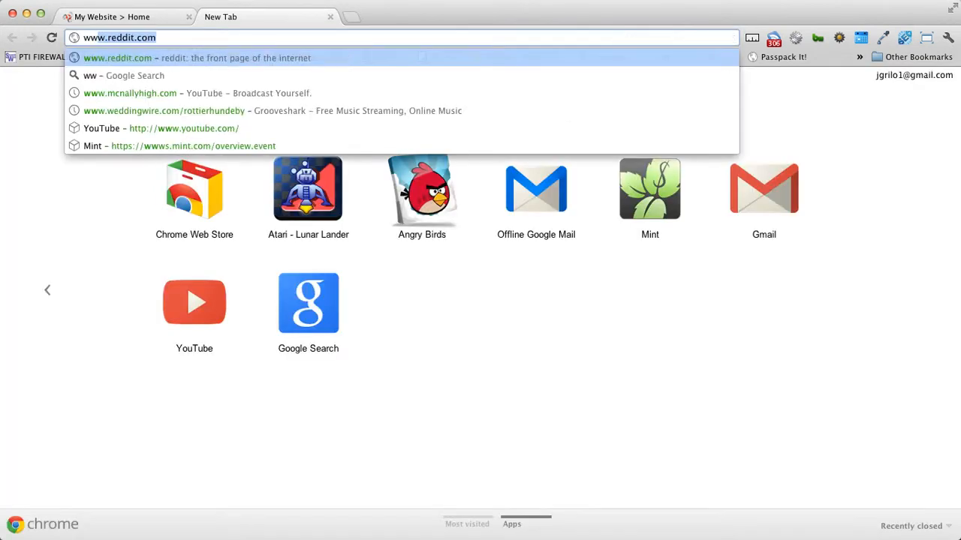
key("Return")
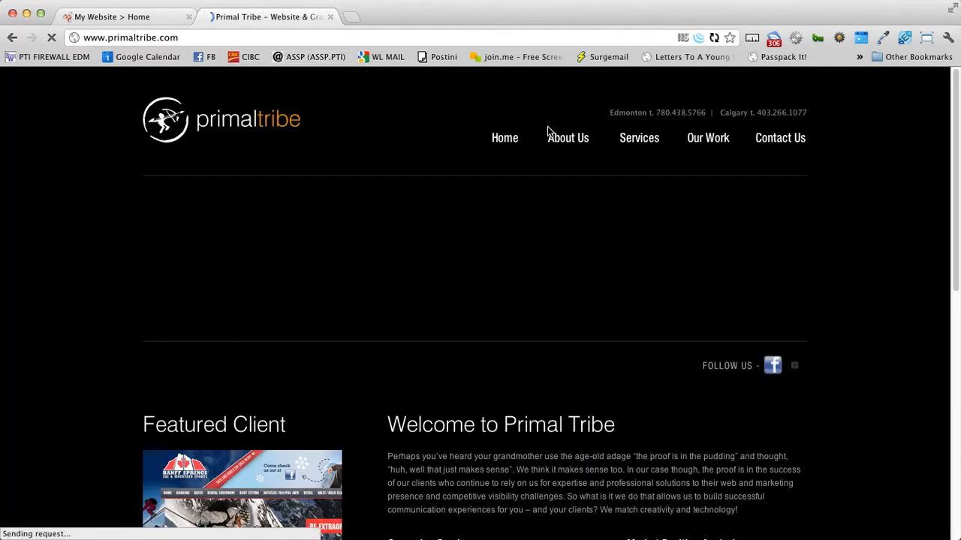
left_click(577, 146)
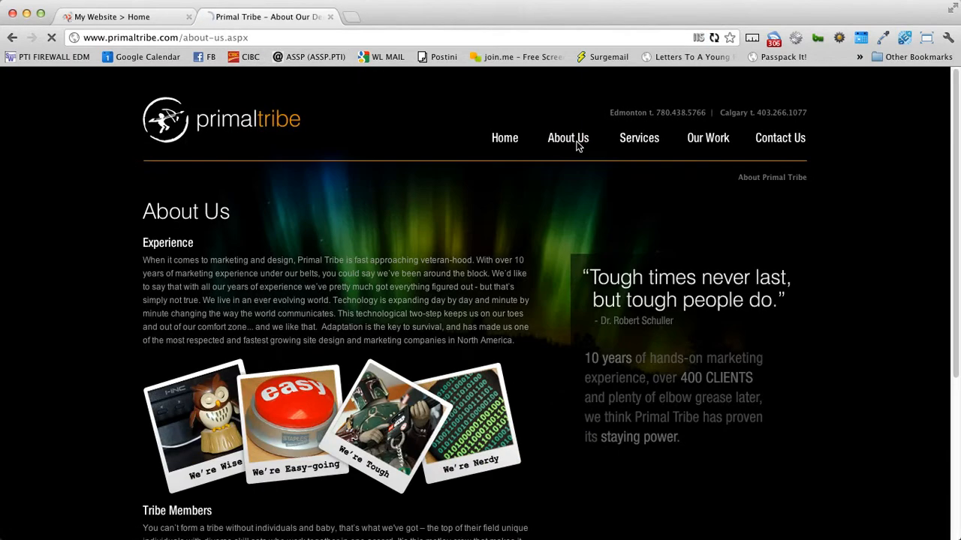
left_click_drag(266, 38, 83, 36)
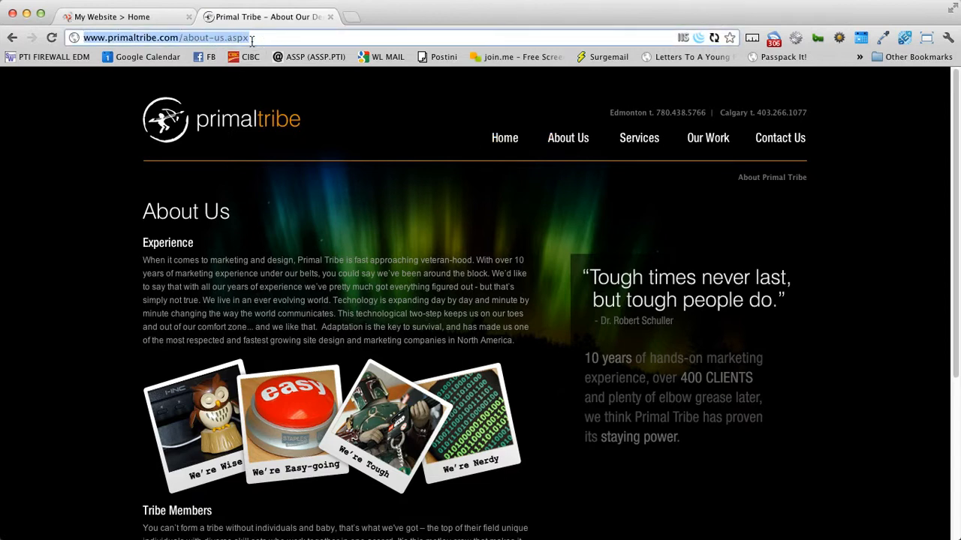
right_click(131, 37)
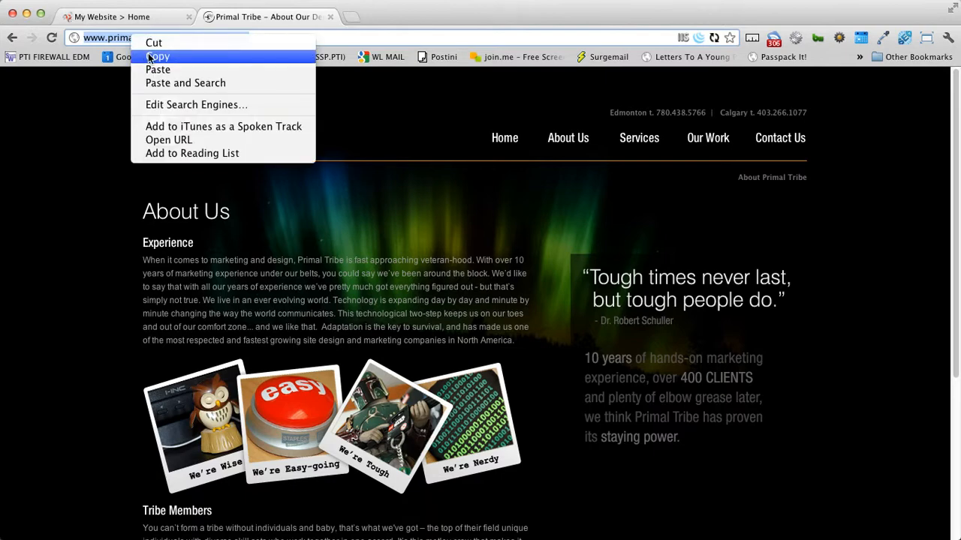
left_click(149, 57)
left_click(132, 18)
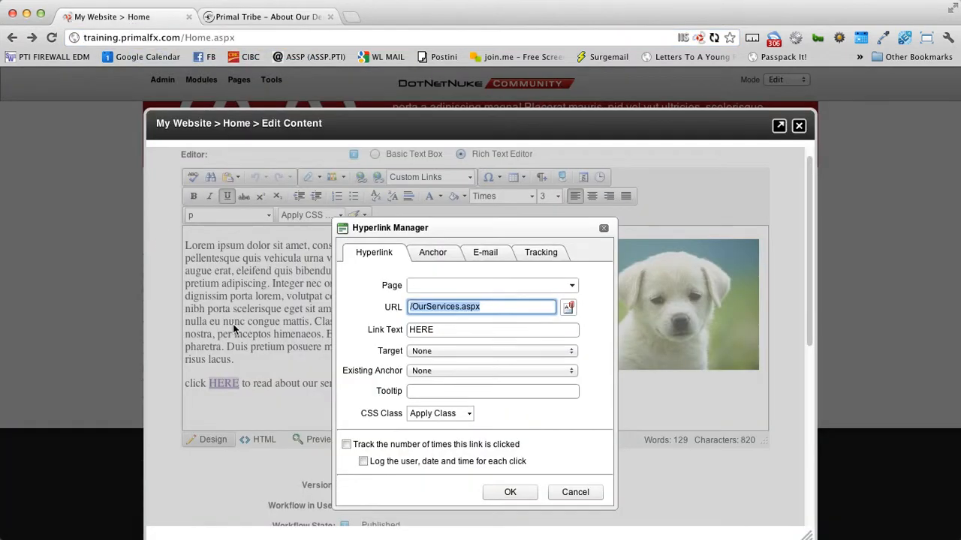
Step: Point HERE to the copied About Us URL, opening in a New Window
left_click_drag(518, 307, 403, 306)
key("ctrl+v")
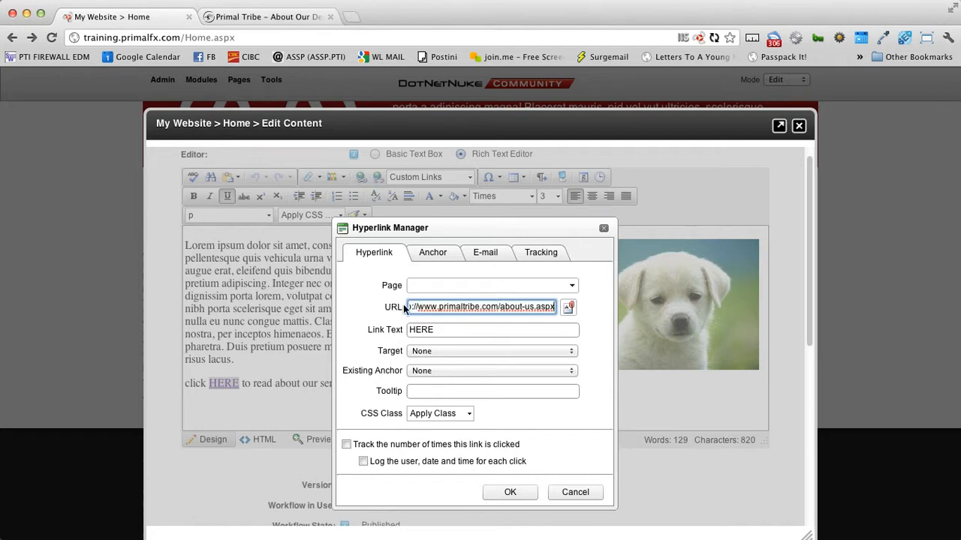
left_click(454, 316)
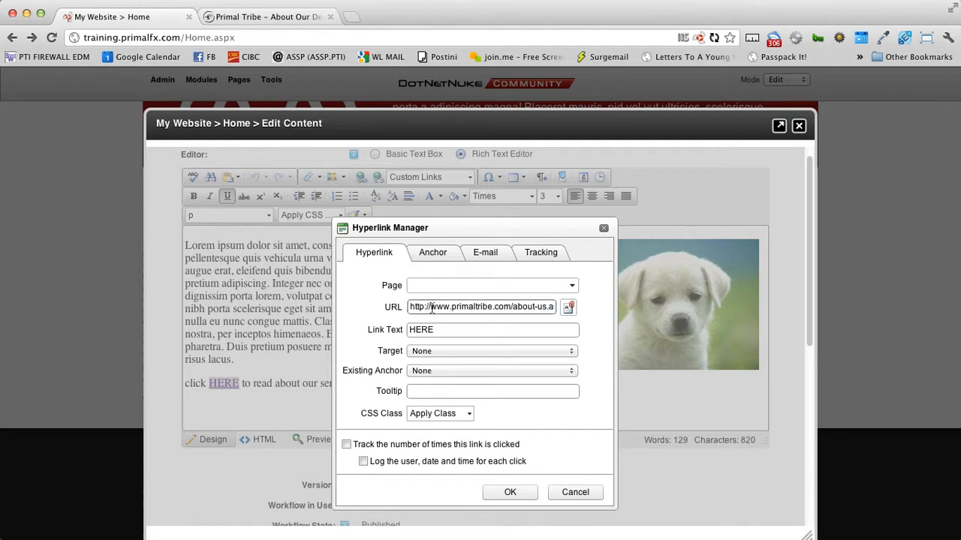
left_click(447, 352)
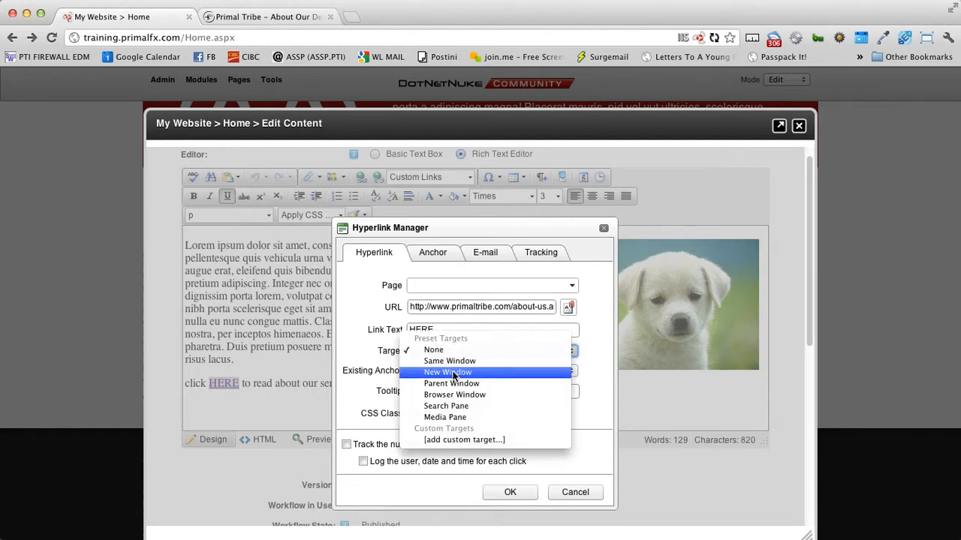
left_click(453, 373)
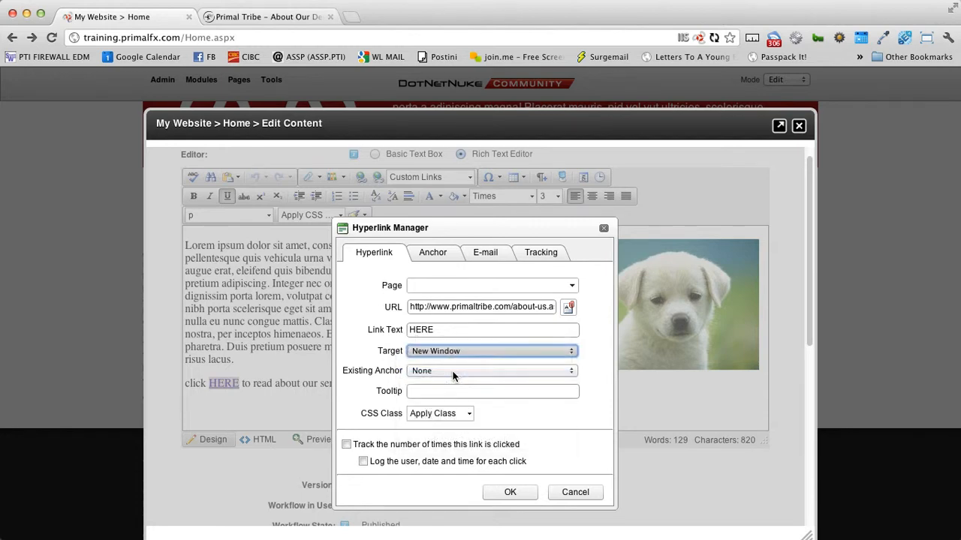
left_click(512, 493)
Step: Close the extra tab, change the line to 'read about Primal Tribe.', and save
left_click(329, 16)
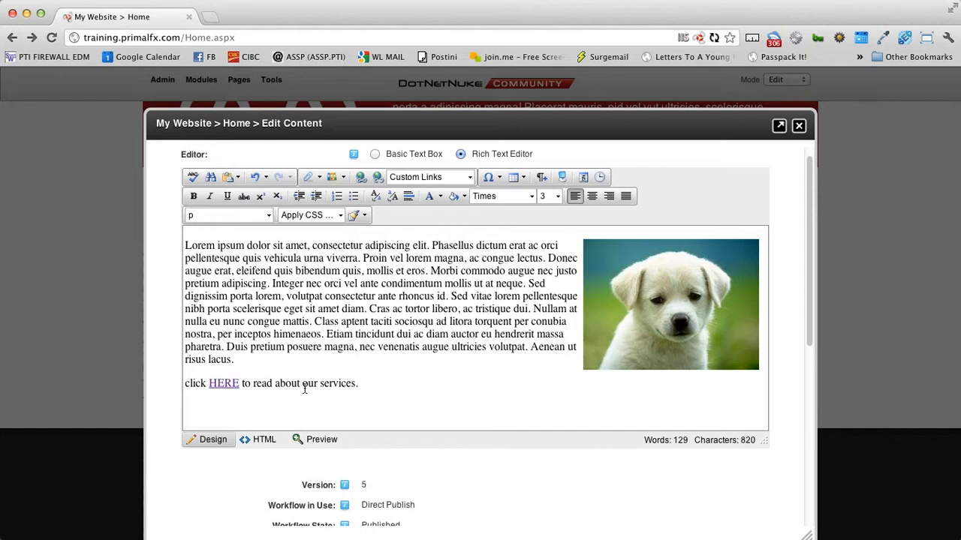
left_click_drag(253, 387, 356, 384)
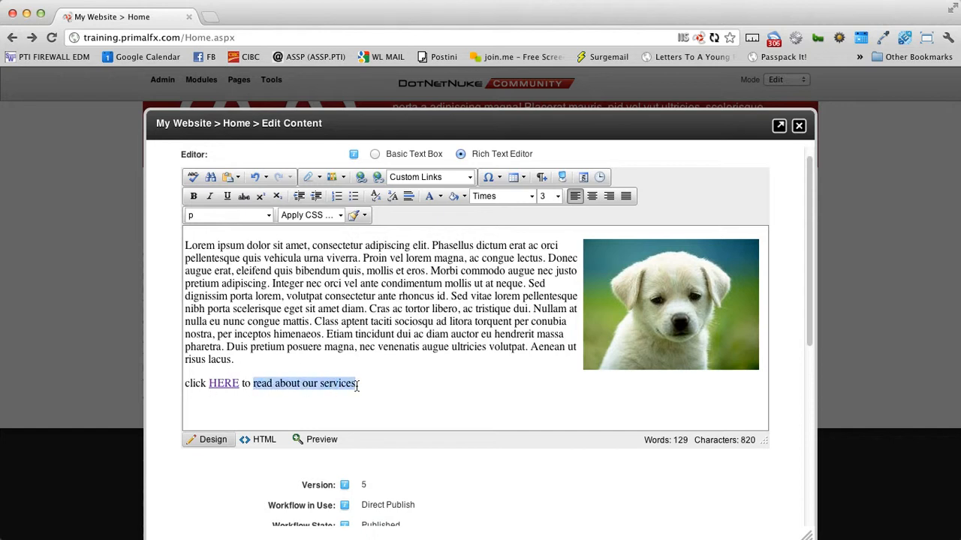
type("read about Primal Tribe.")
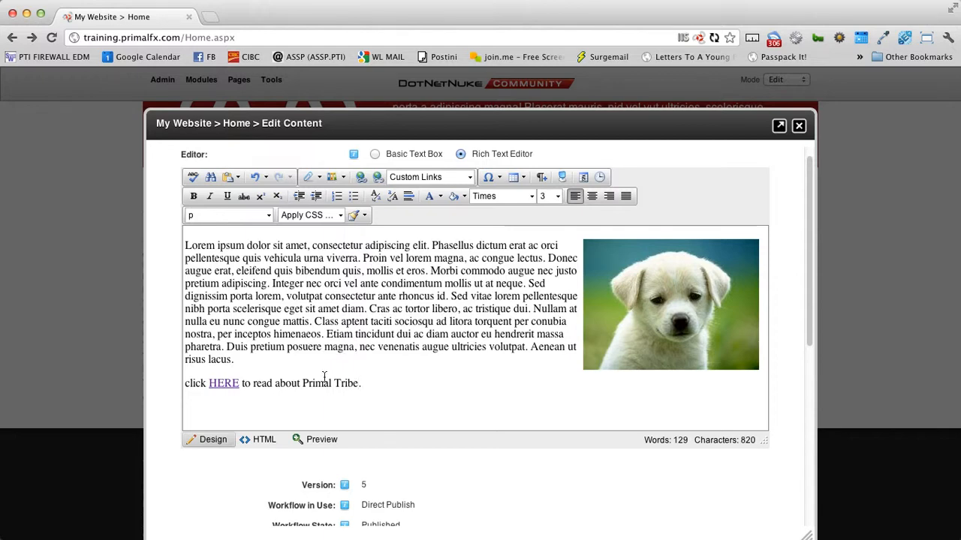
scroll(315, 379, "down", 4)
left_click(169, 439)
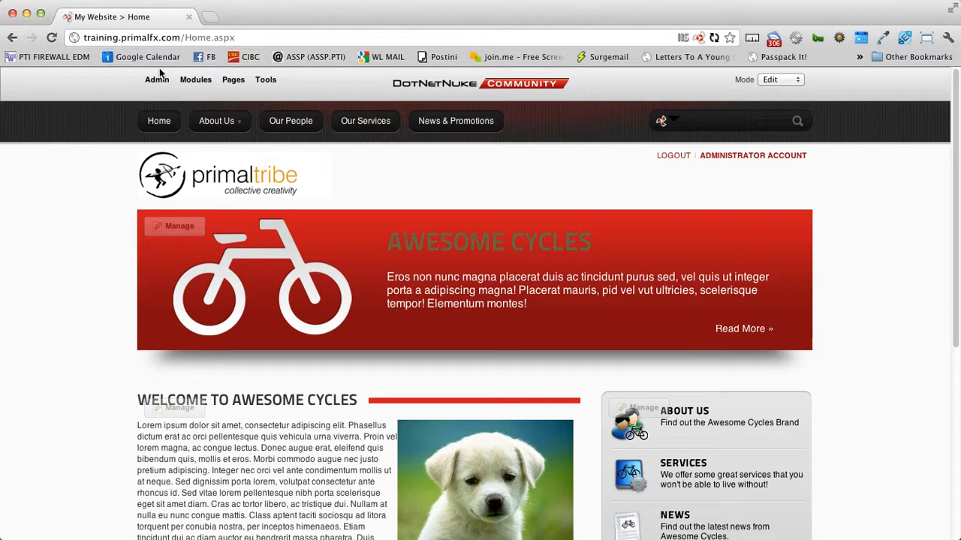
Step: Check HERE opens Primal Tribe's About Us page in a new tab, close it, and reopen Edit Content
scroll(127, 346, "down", 2)
scroll(127, 342, "down", 2)
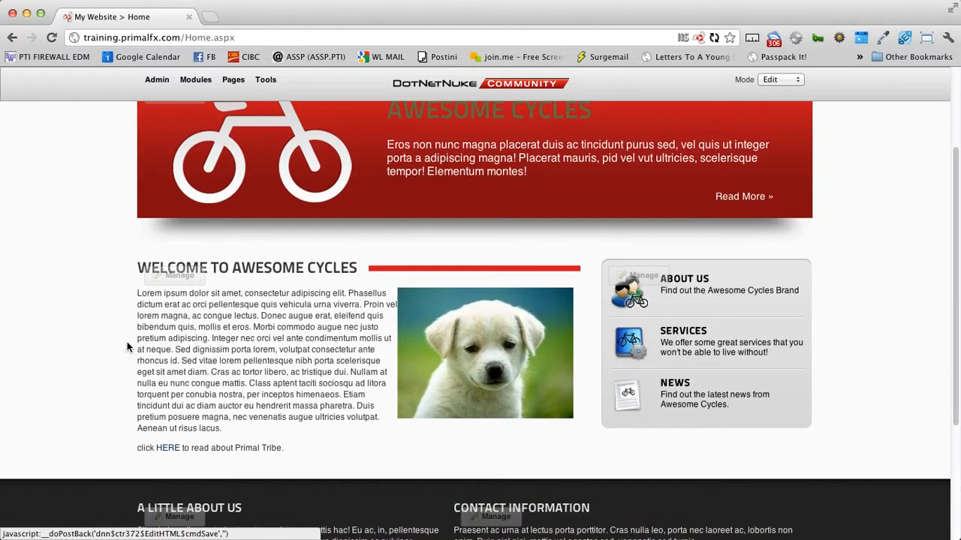
left_click(168, 449)
scroll(806, 353, "down", 2)
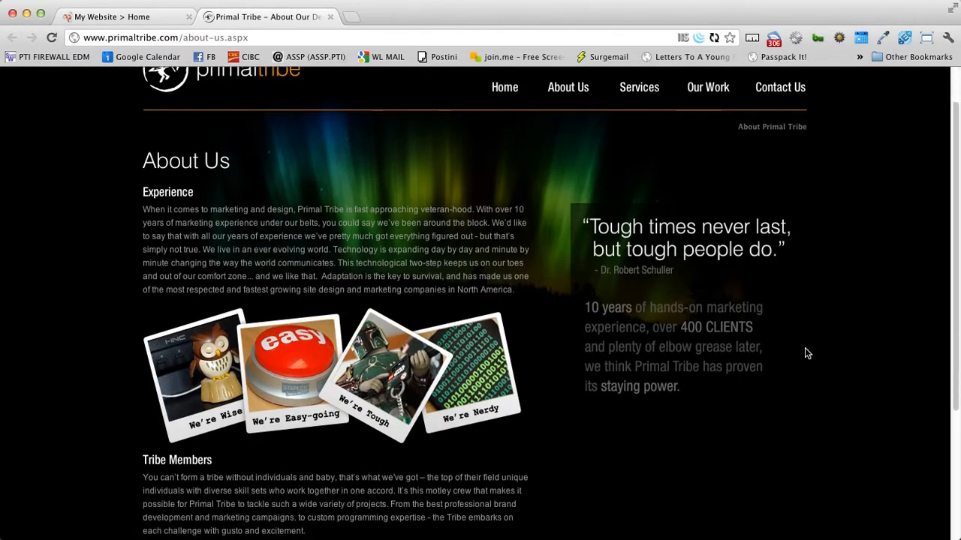
scroll(807, 352, "down", 6)
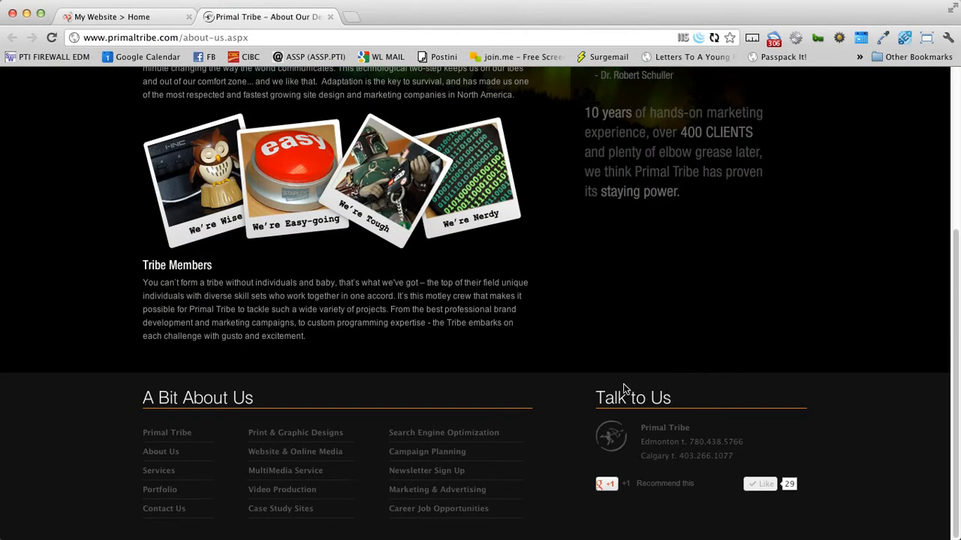
left_click(331, 17)
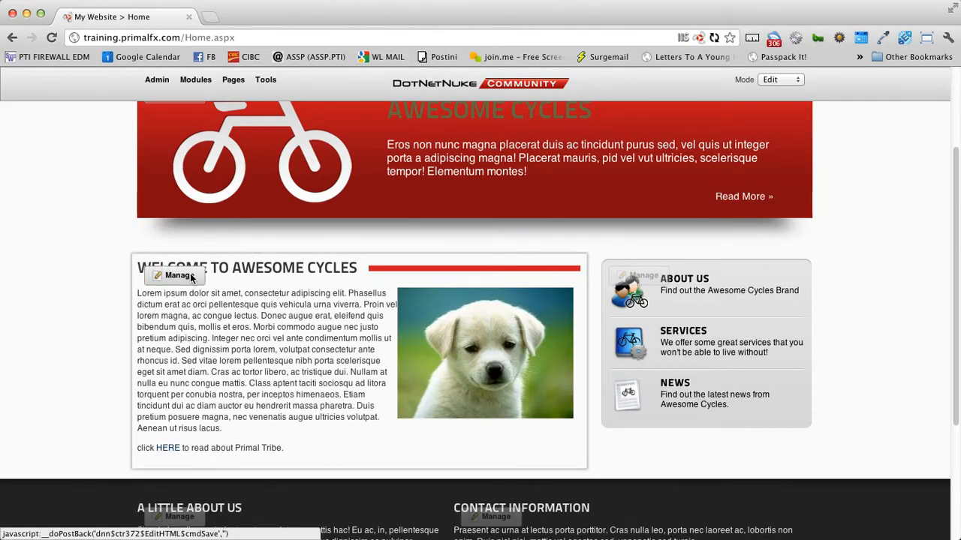
mouse_move(190, 277)
left_click(200, 327)
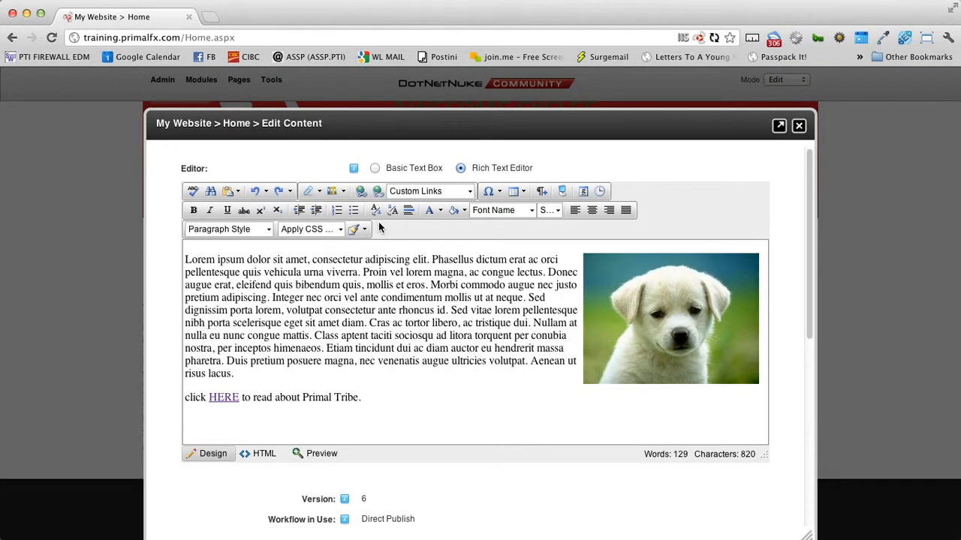
Step: Remove the hyperlink from HERE, leaving it as plain text
right_click(236, 398)
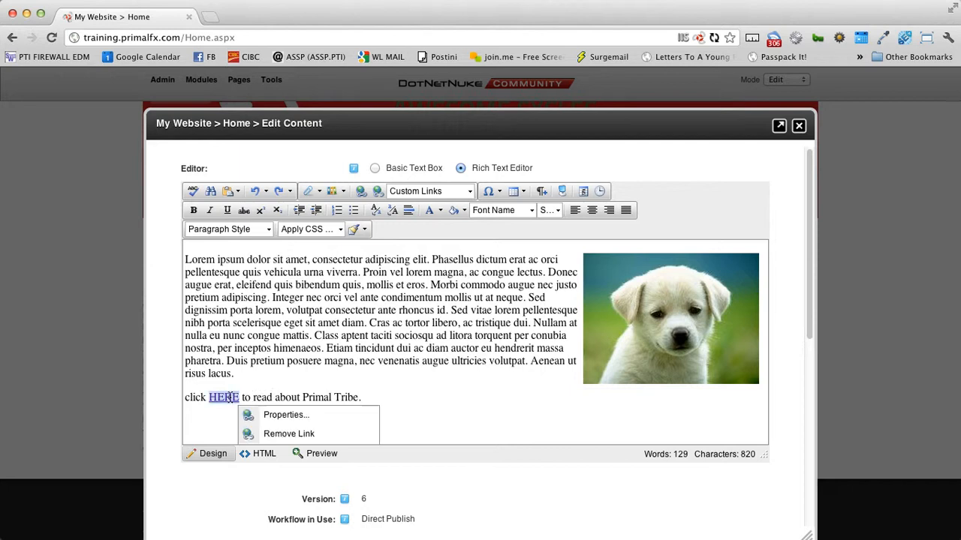
left_click(285, 434)
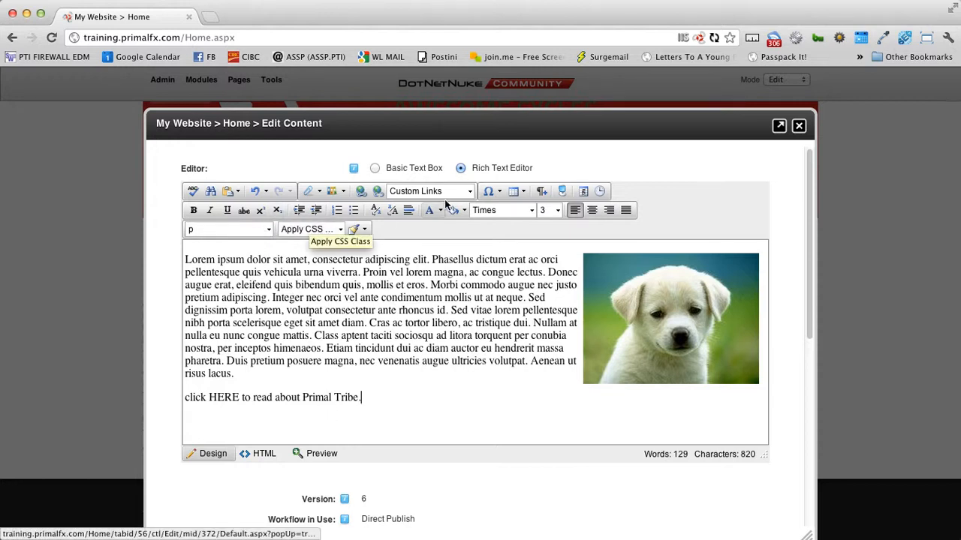
Step: Dismiss the table grid, then make the first word Lorem bold, italic and underlined
left_click(525, 193)
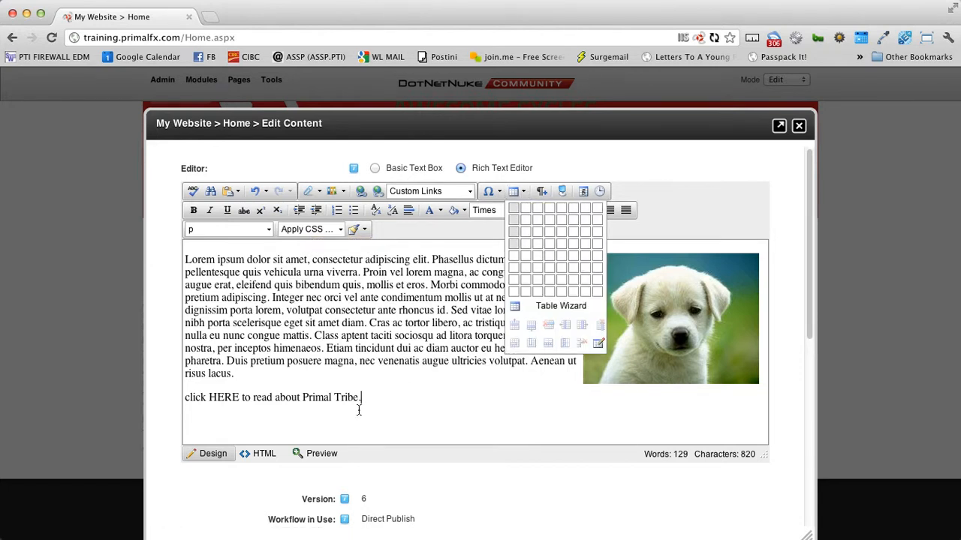
left_click(389, 401)
key("Return")
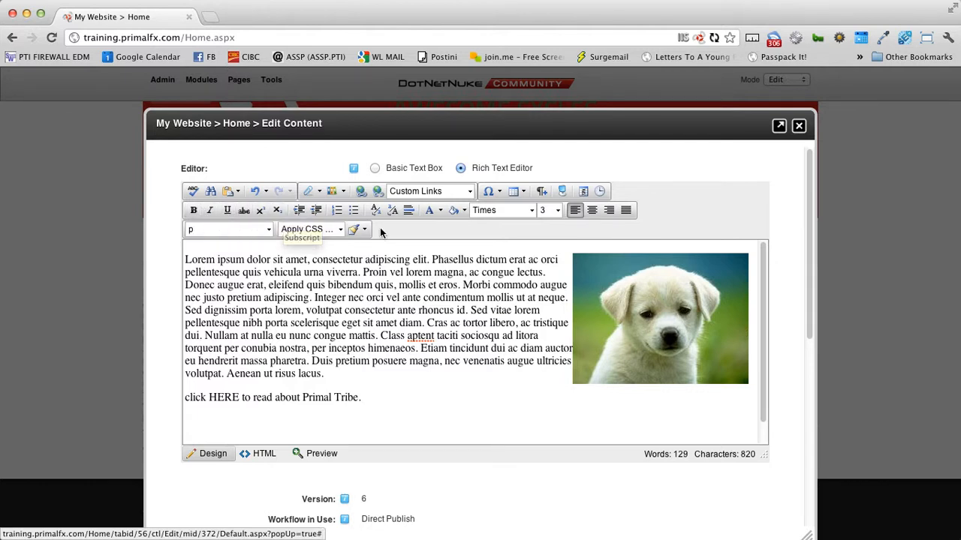
left_click_drag(184, 259, 215, 259)
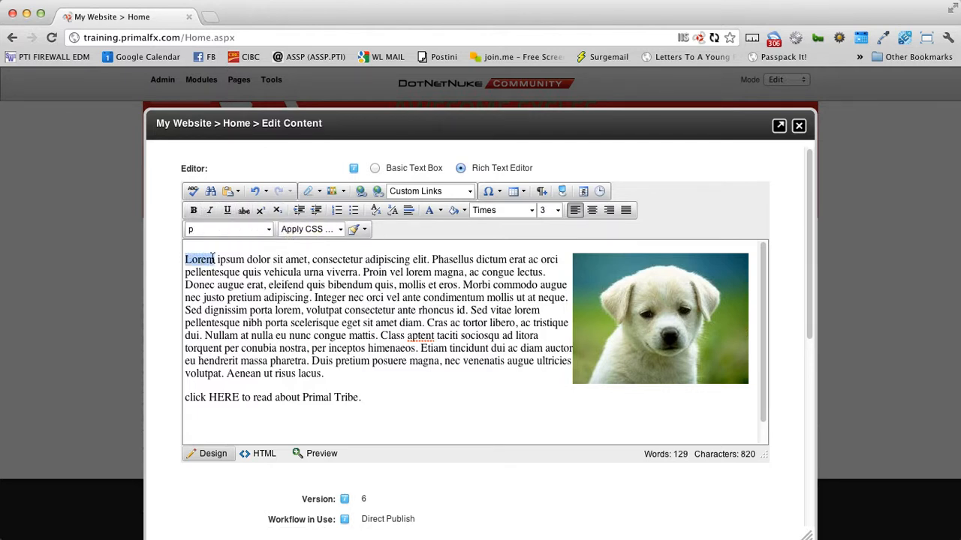
left_click(193, 210)
left_click(210, 211)
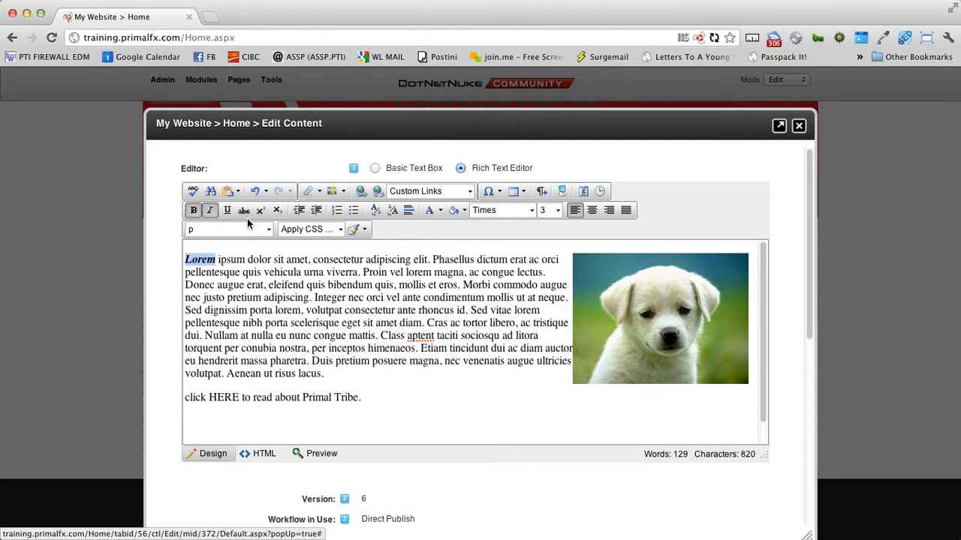
left_click(226, 211)
Step: Start a numbered list on a new line after 'Tribe.'
left_click(368, 399)
key("Return")
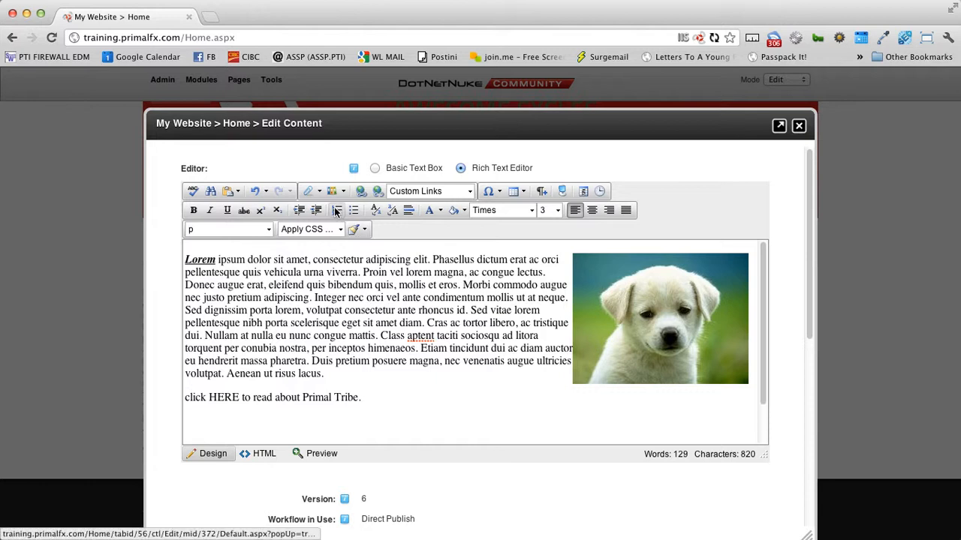
left_click(336, 210)
type("this is")
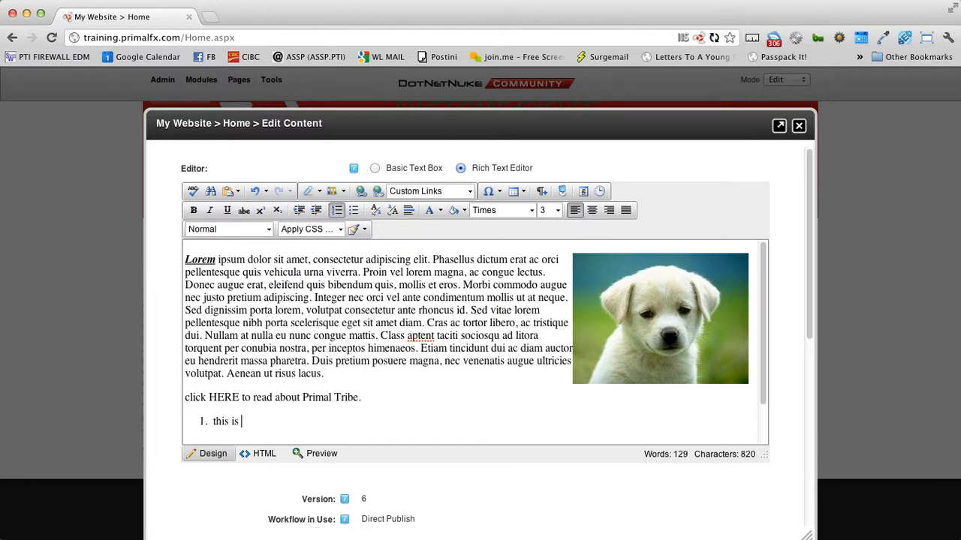
key("Return")
type("a numbered")
key("Return")
type("li")
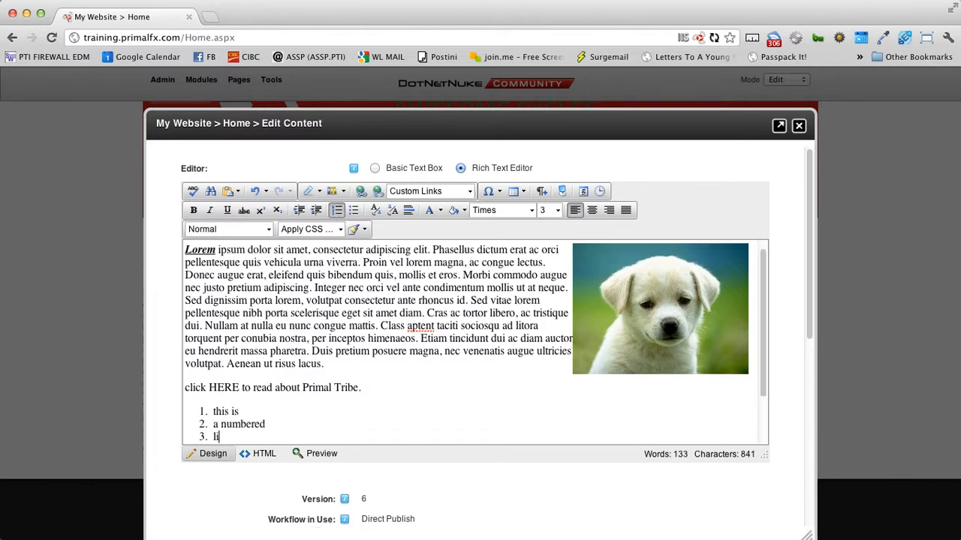
type("st")
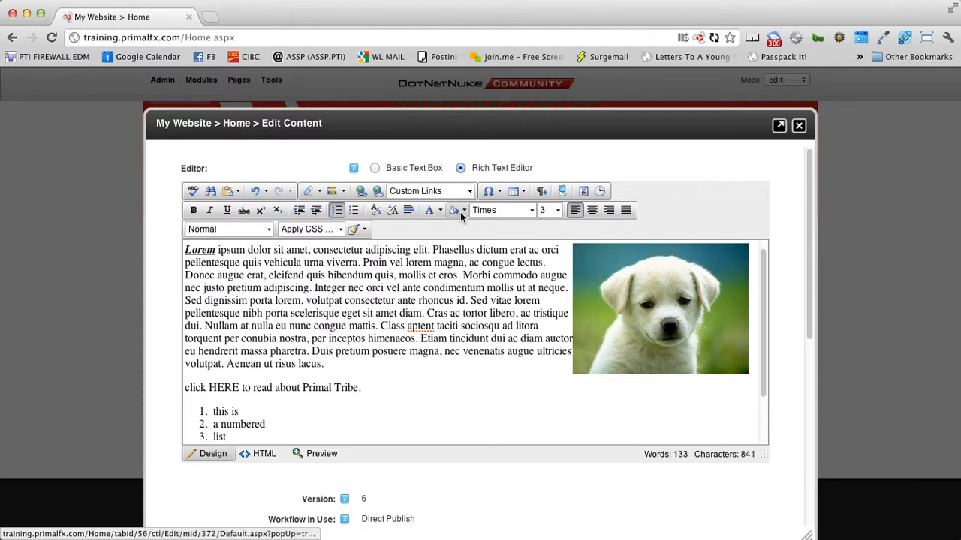
left_click(499, 212)
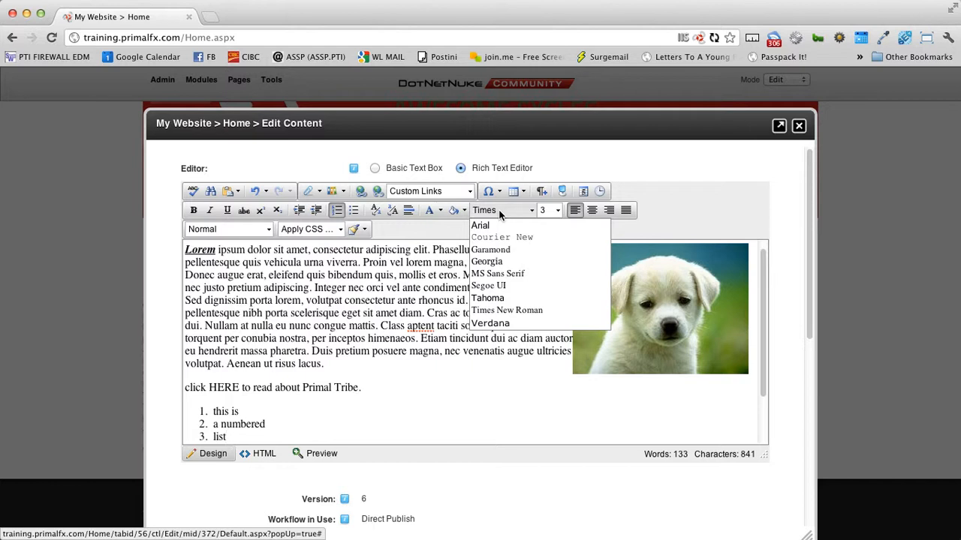
left_click(443, 224)
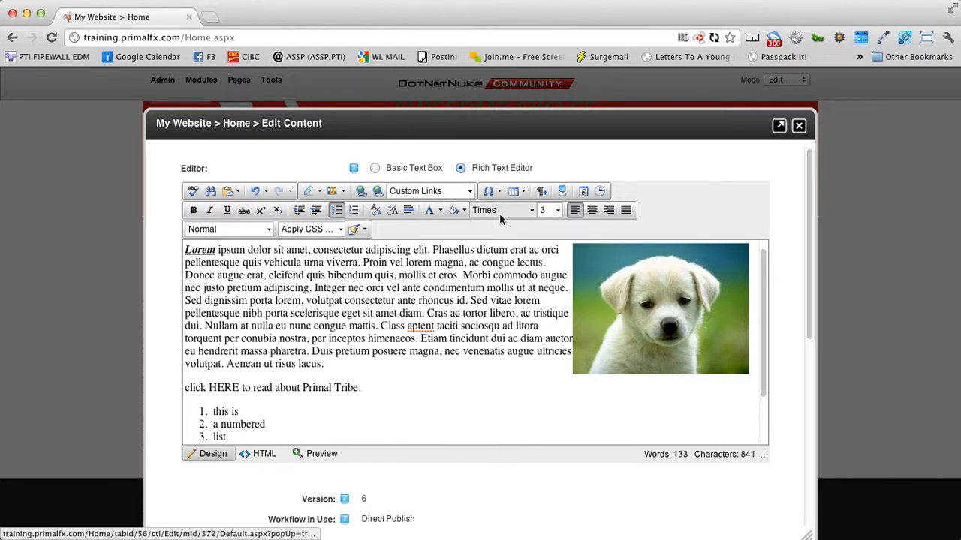
left_click(469, 337)
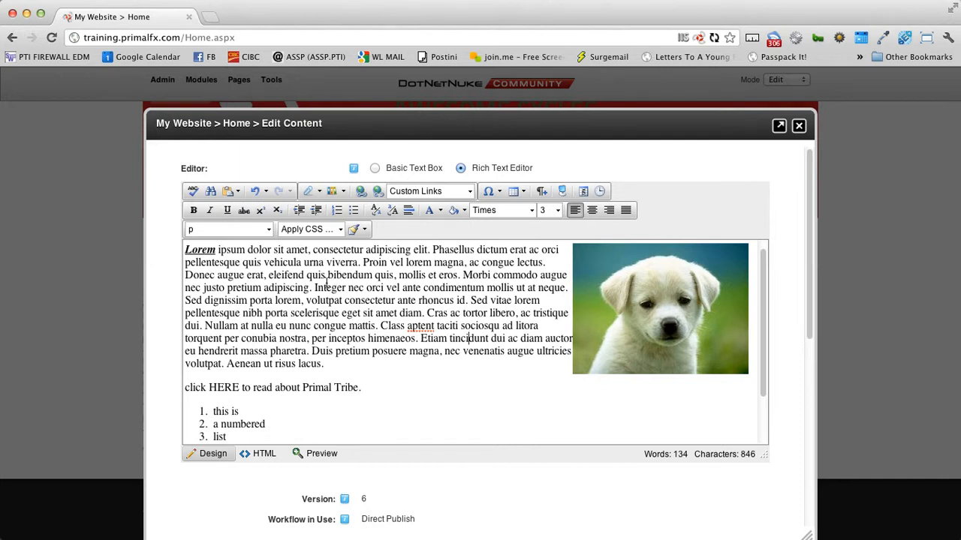
left_click_drag(259, 259, 313, 353)
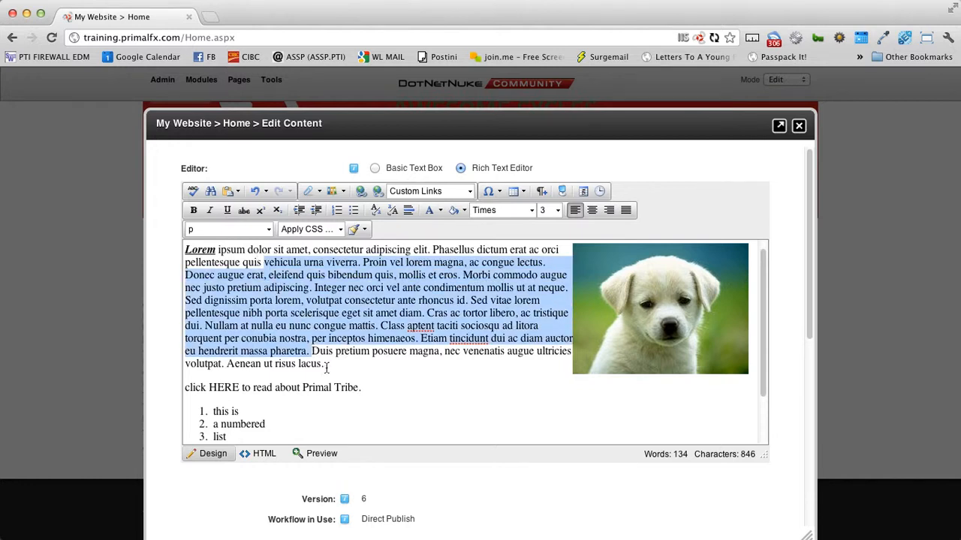
left_click(378, 383)
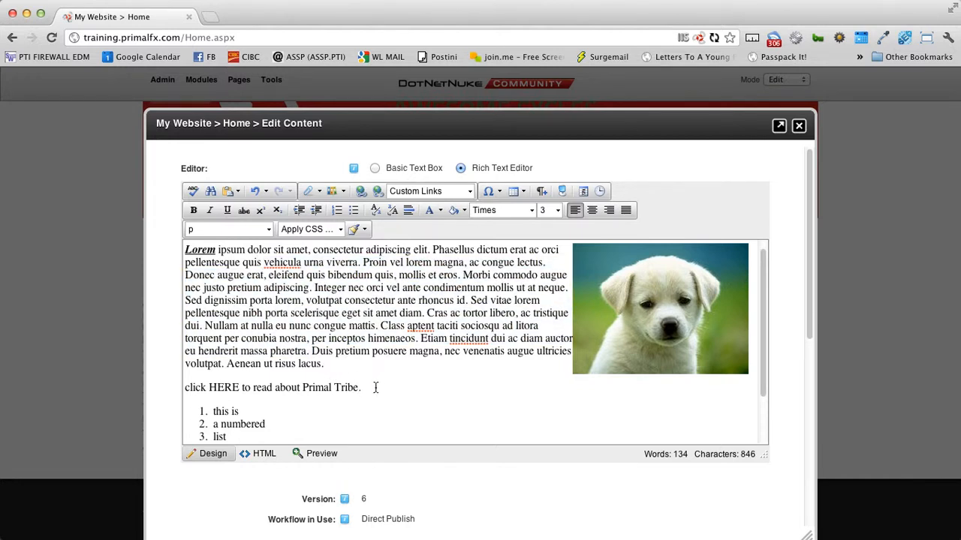
left_click_drag(379, 384, 304, 388)
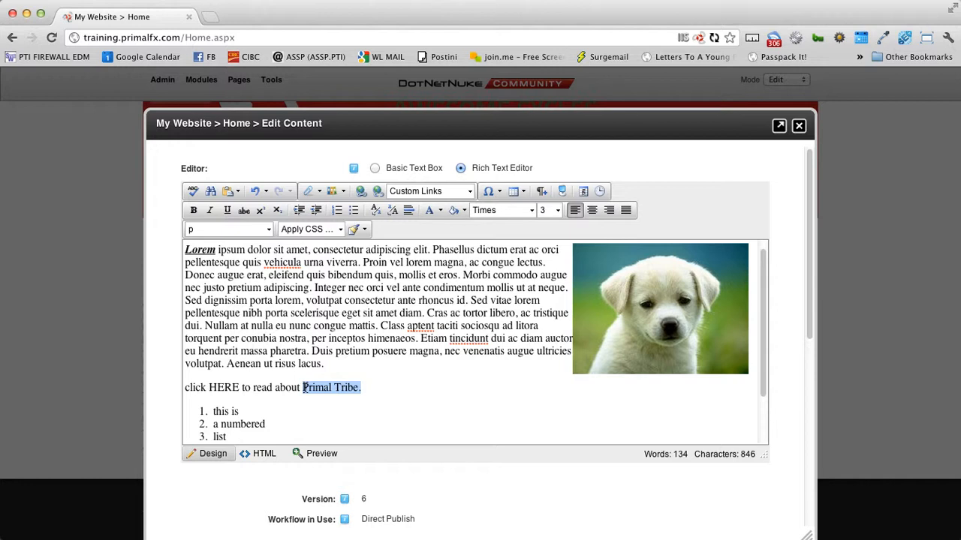
left_click(418, 375)
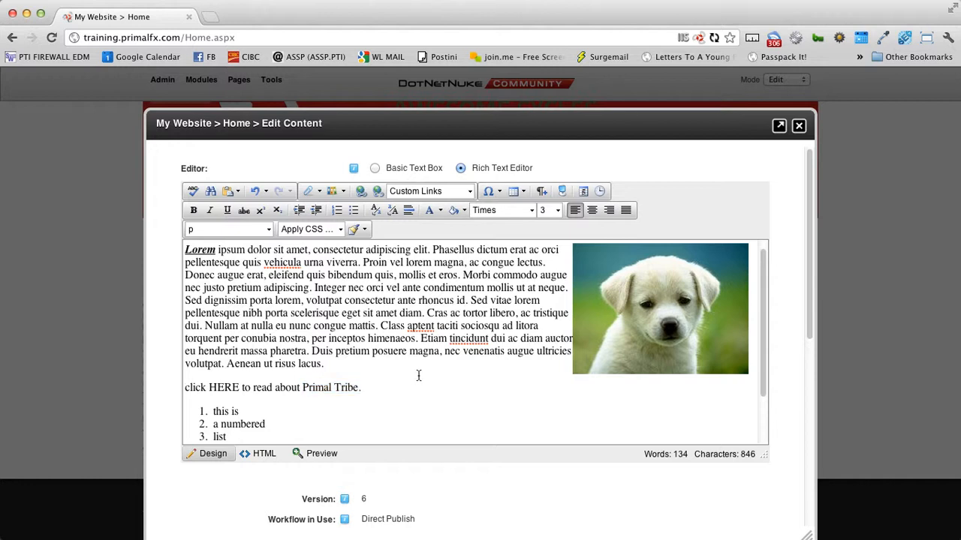
left_click(268, 275, "shift")
left_click(559, 210)
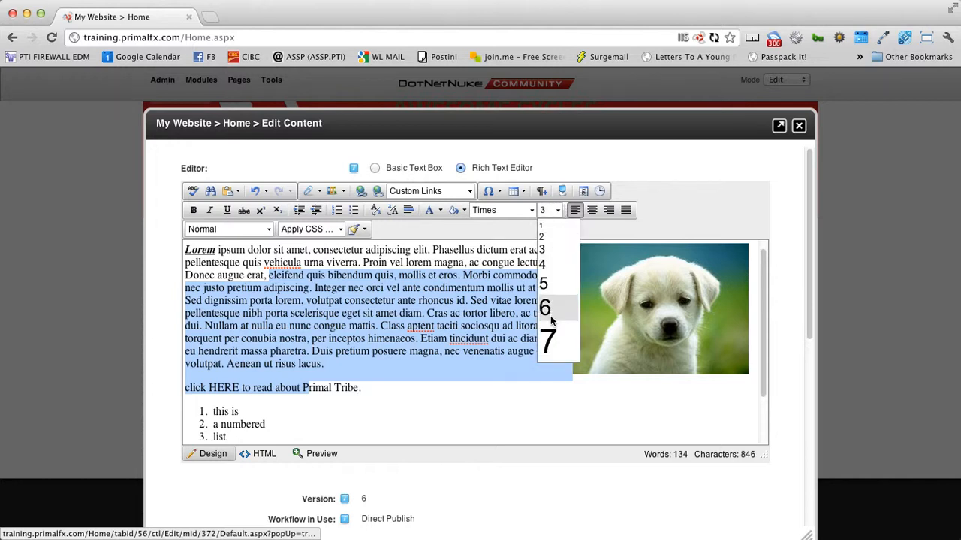
left_click(361, 262)
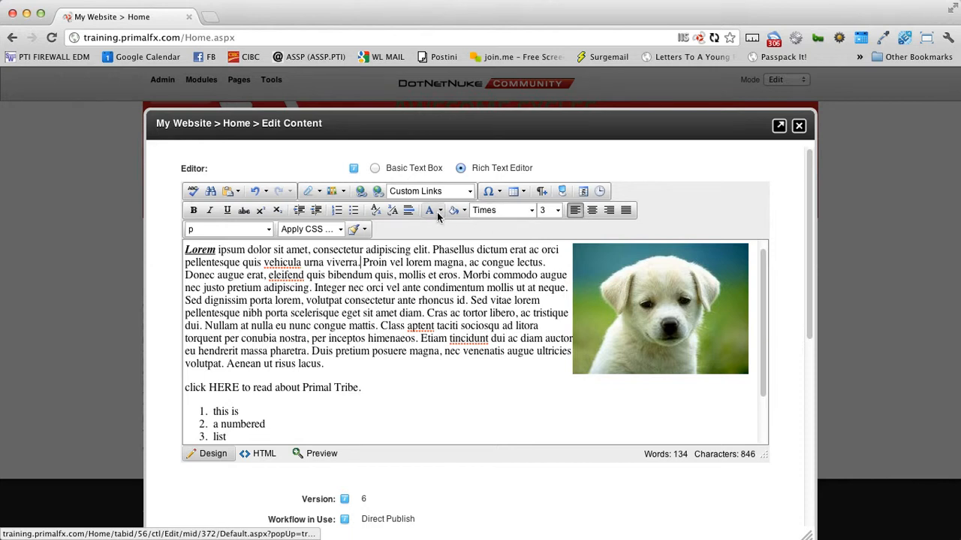
left_click(493, 215)
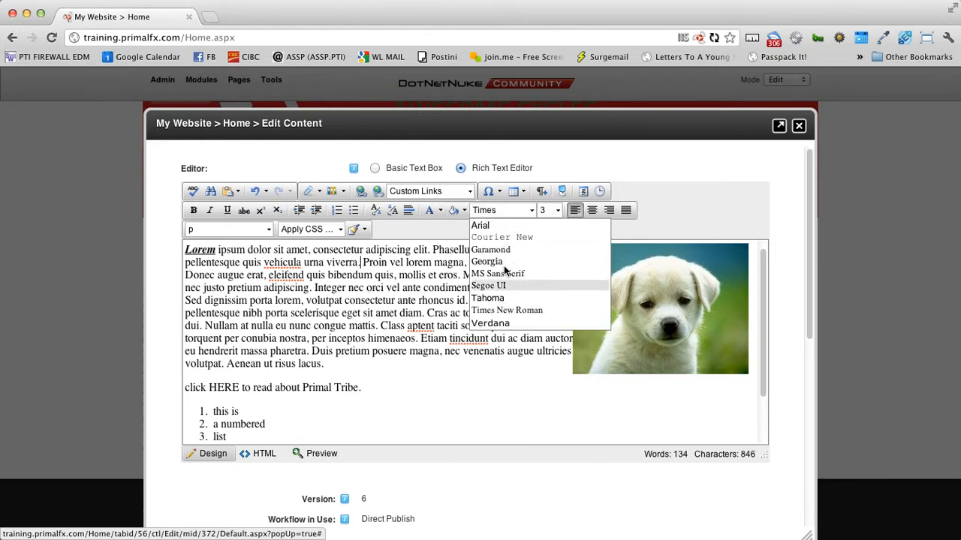
left_click(377, 319)
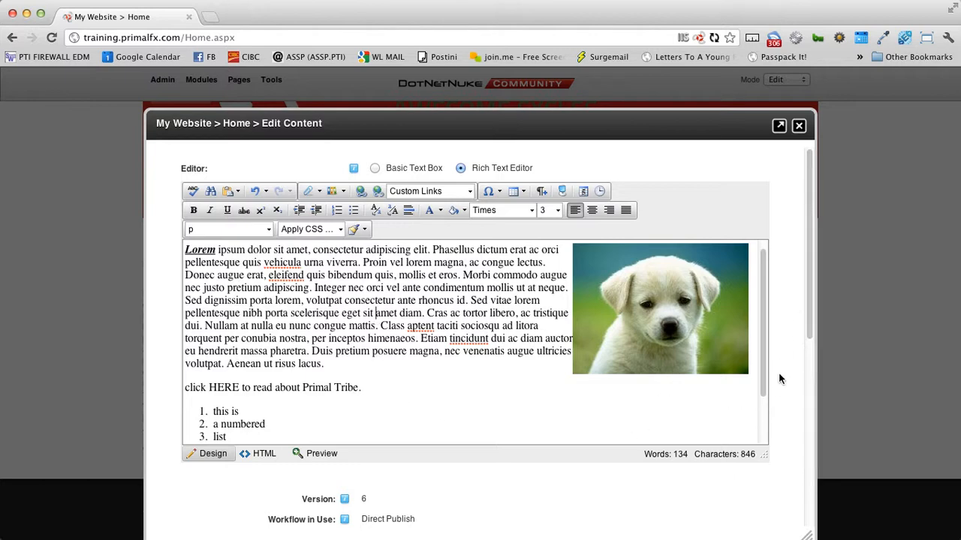
Step: Note current version 6, collapse the Preview section and expand Version History
scroll(778, 375, "down", 5)
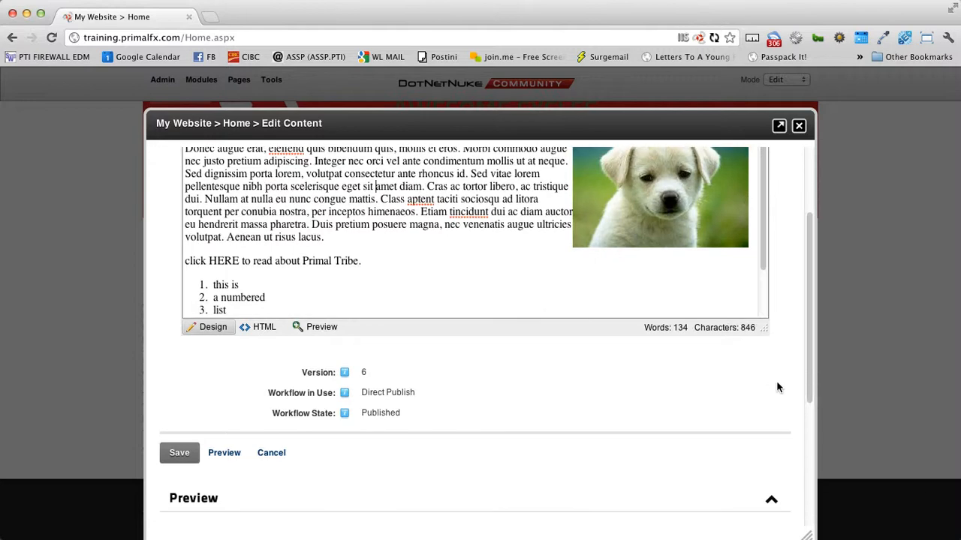
left_click_drag(357, 373, 390, 378)
scroll(392, 376, "down", 6)
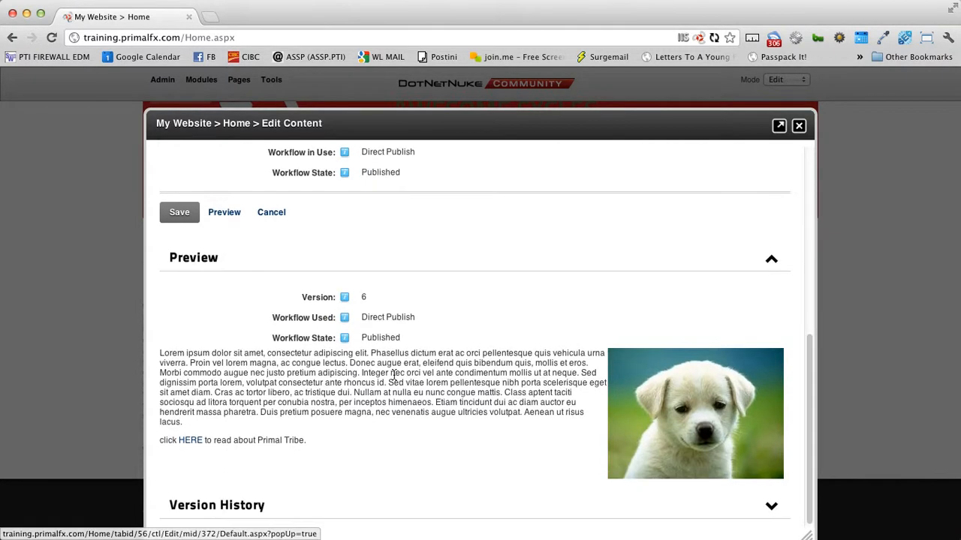
left_click(195, 263)
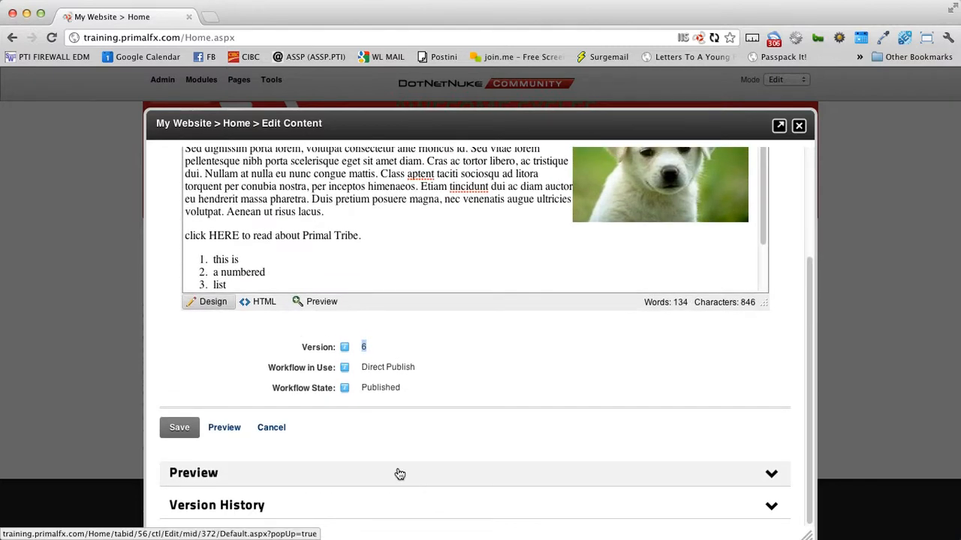
left_click(279, 507)
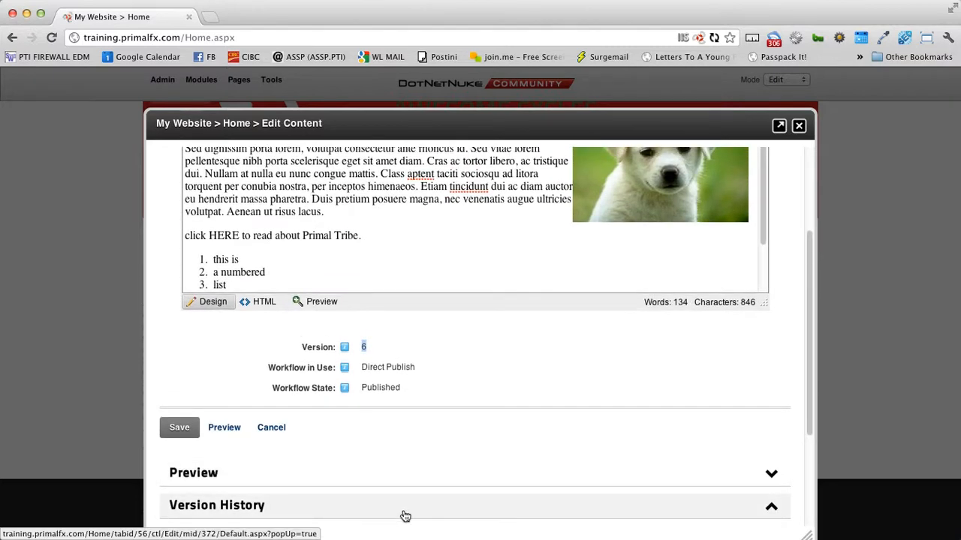
scroll(654, 519, "down", 5)
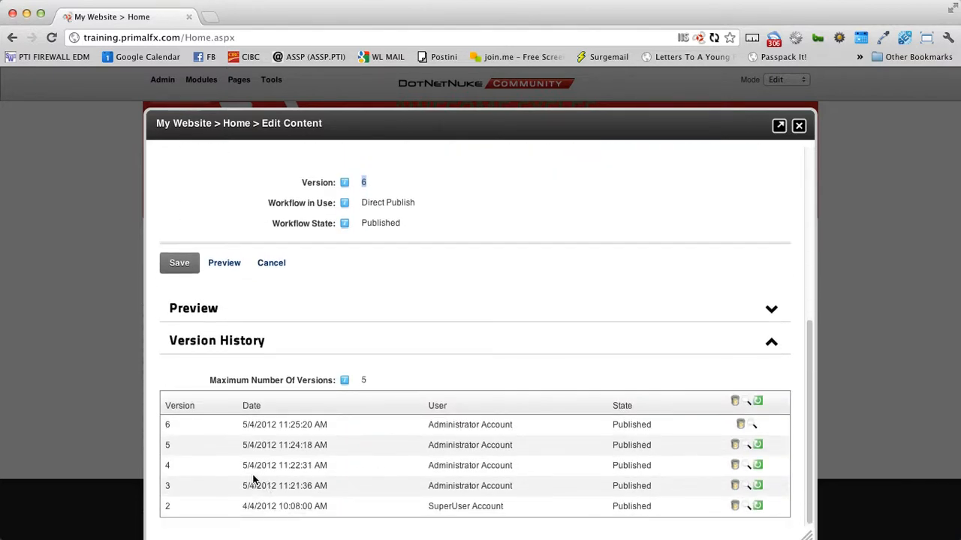
Step: Review the versions table: maximum 5 versions, versions 6 and 5, version 6's save date, version 3
left_click_drag(259, 435, 295, 508)
left_click(346, 517)
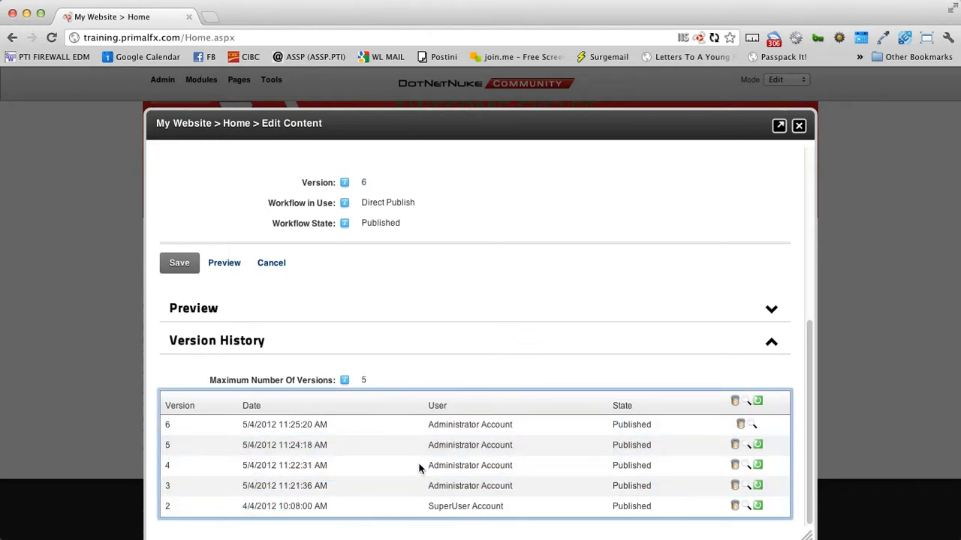
double_click(365, 380)
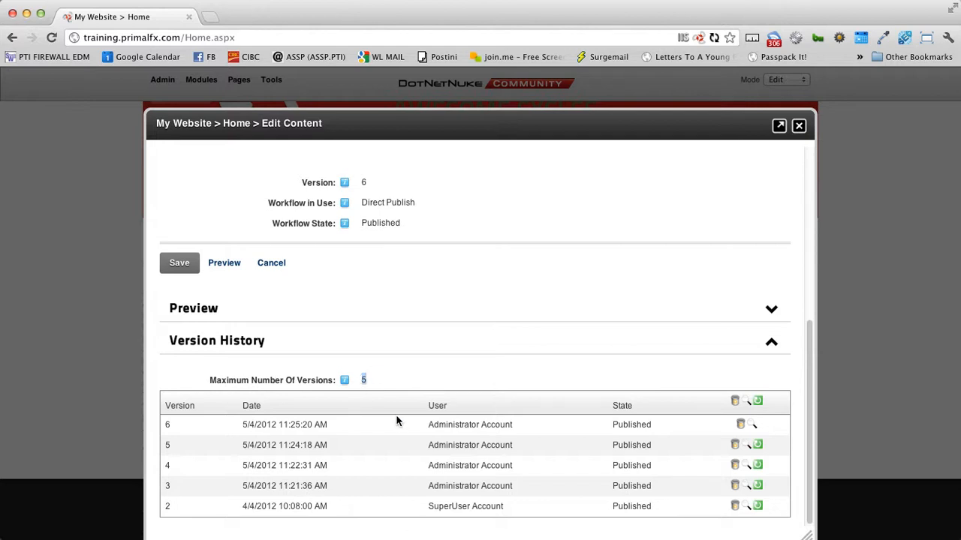
left_click_drag(376, 425, 519, 435)
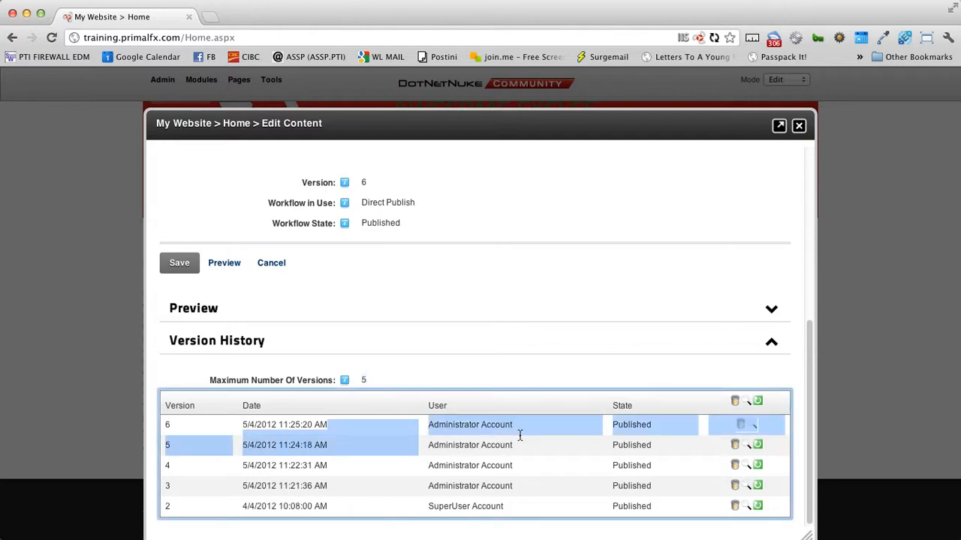
left_click(420, 426)
left_click_drag(242, 425, 328, 427)
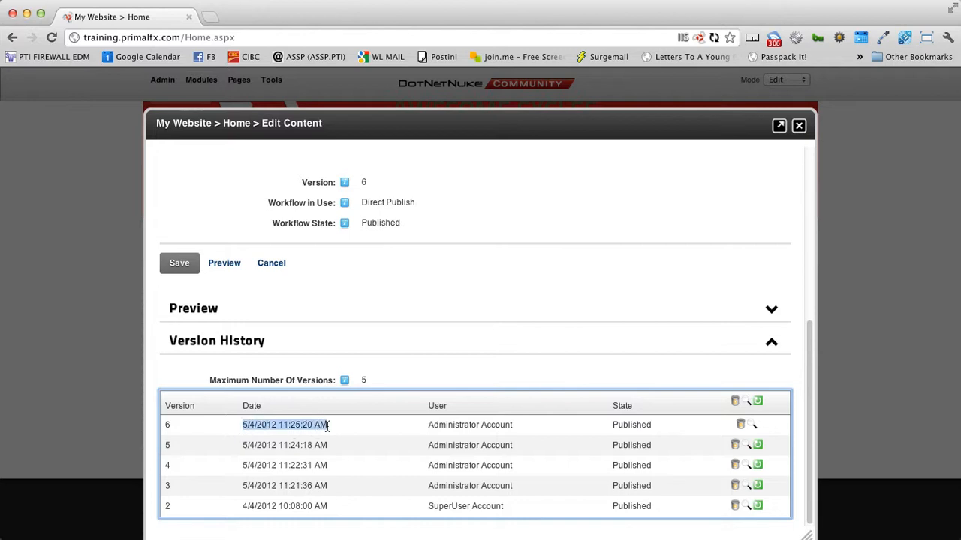
left_click(348, 445)
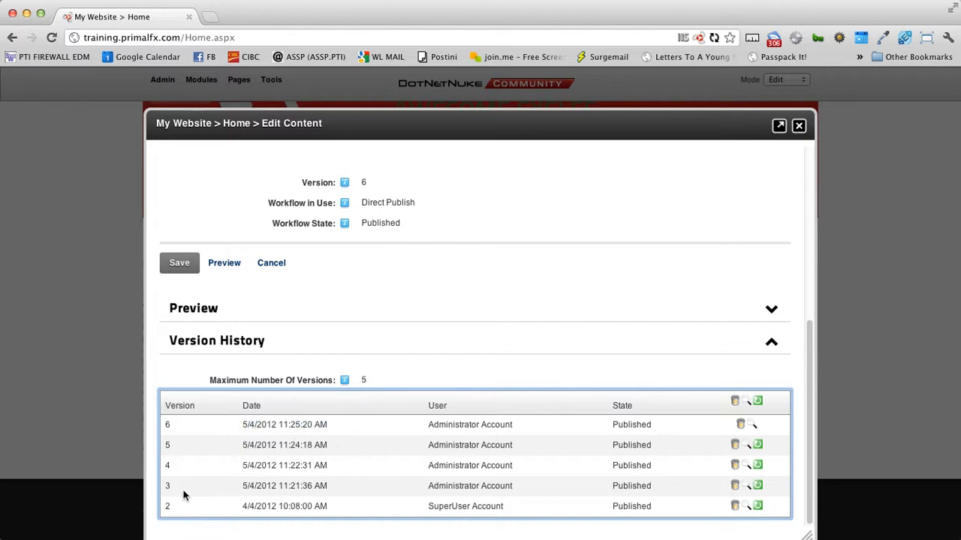
left_click_drag(173, 489, 165, 489)
Step: Preview version 3 and roll the home page content back to it, creating version 7
left_click(748, 488)
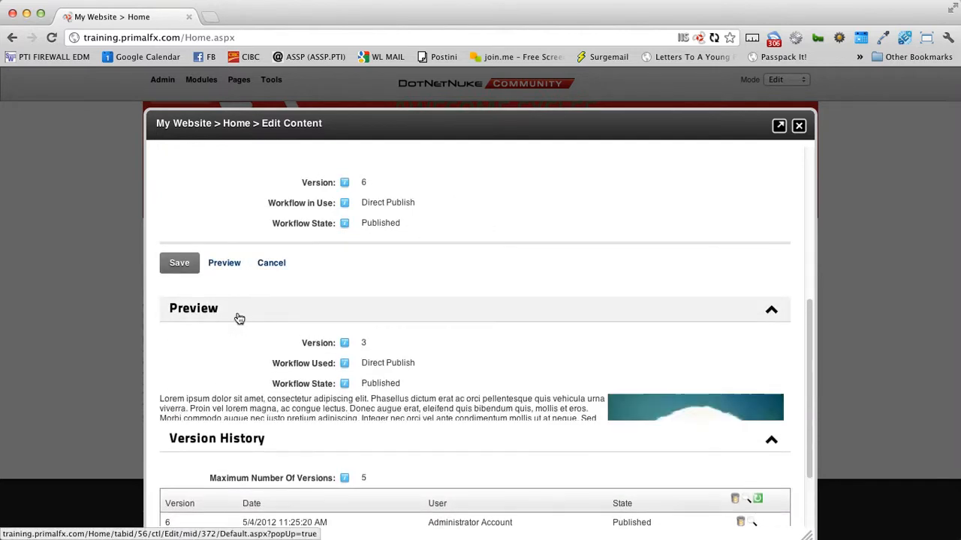
scroll(362, 387, "down", 1)
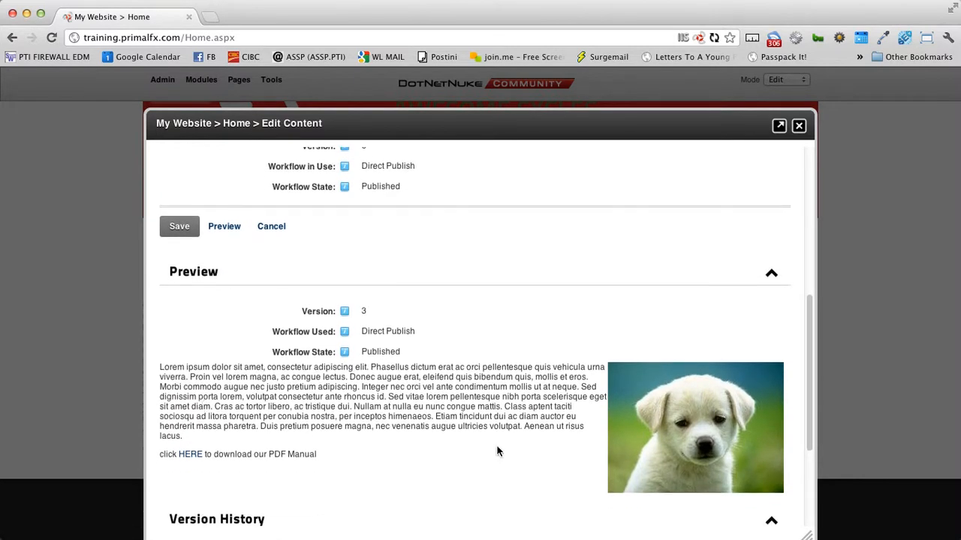
scroll(434, 427, "down", 2)
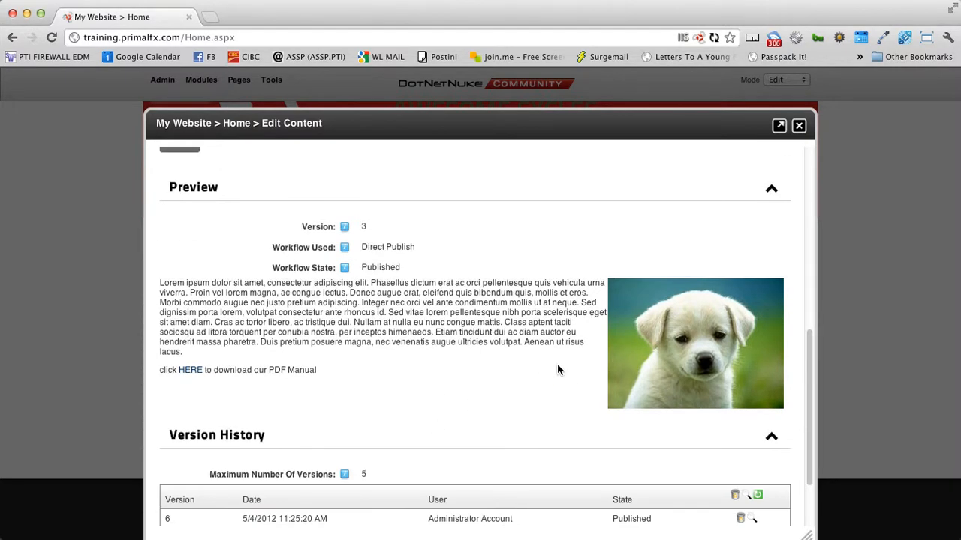
scroll(558, 368, "down", 2)
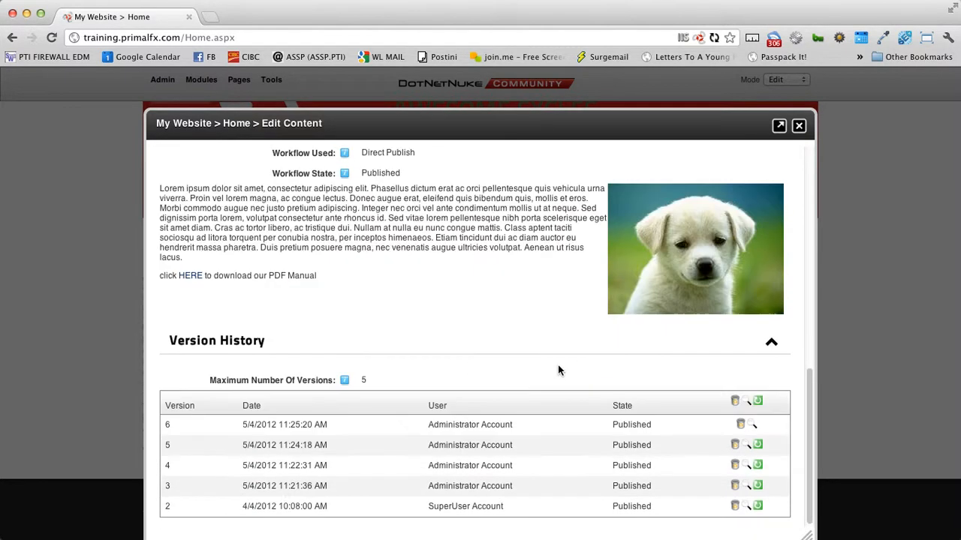
left_click(758, 488)
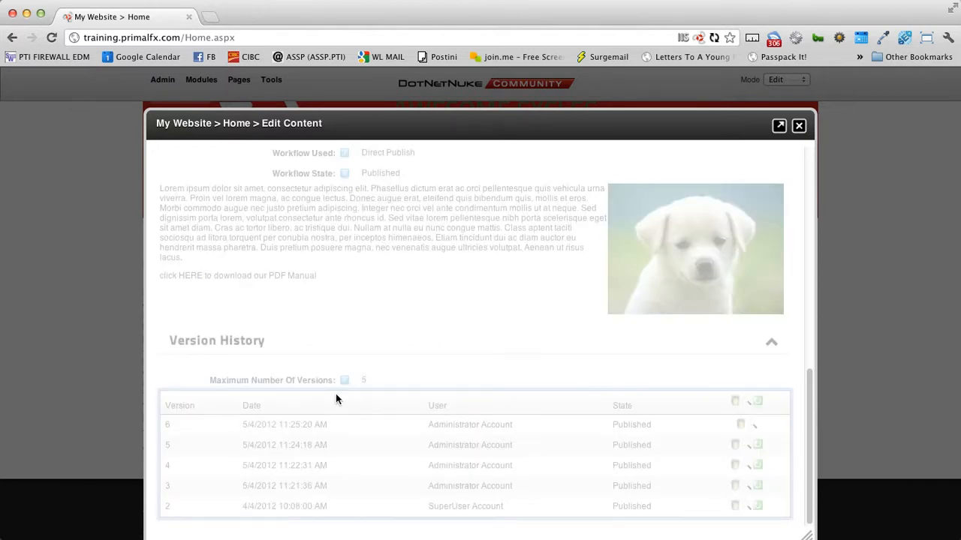
scroll(488, 363, "up", 4)
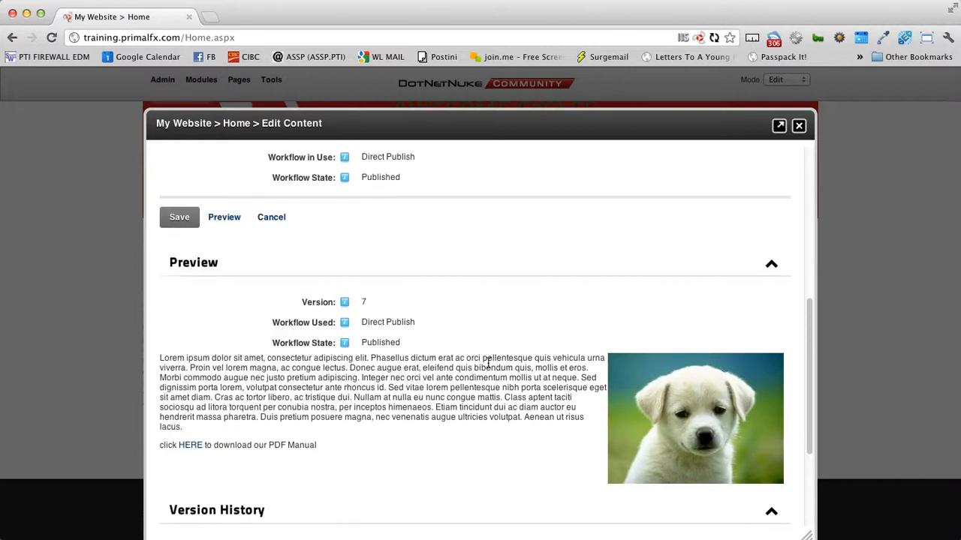
scroll(488, 363, "up", 10)
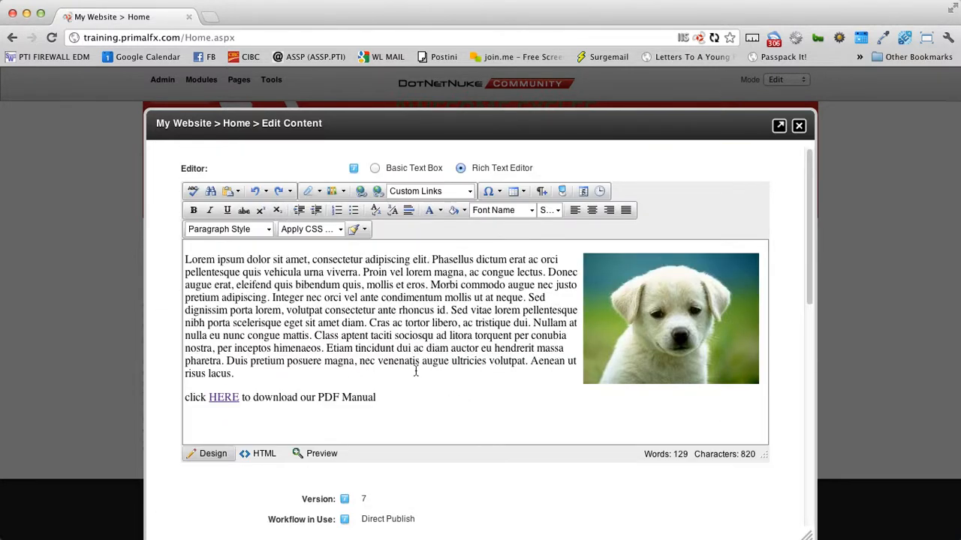
Step: Check the restored lorem text and puppy image, then save version 7 and close the editor
left_click_drag(442, 265, 611, 337)
left_click(451, 385)
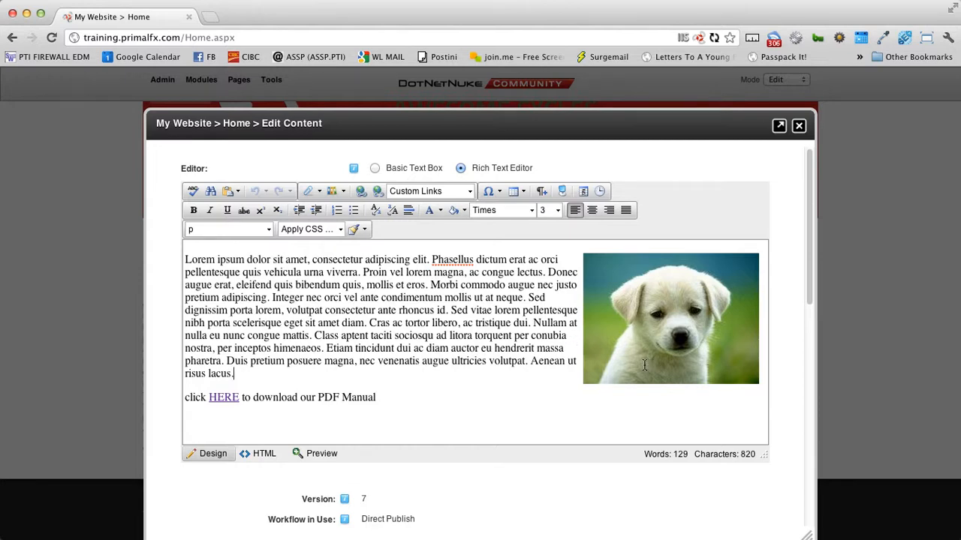
scroll(262, 449, "down", 2)
left_click(180, 492)
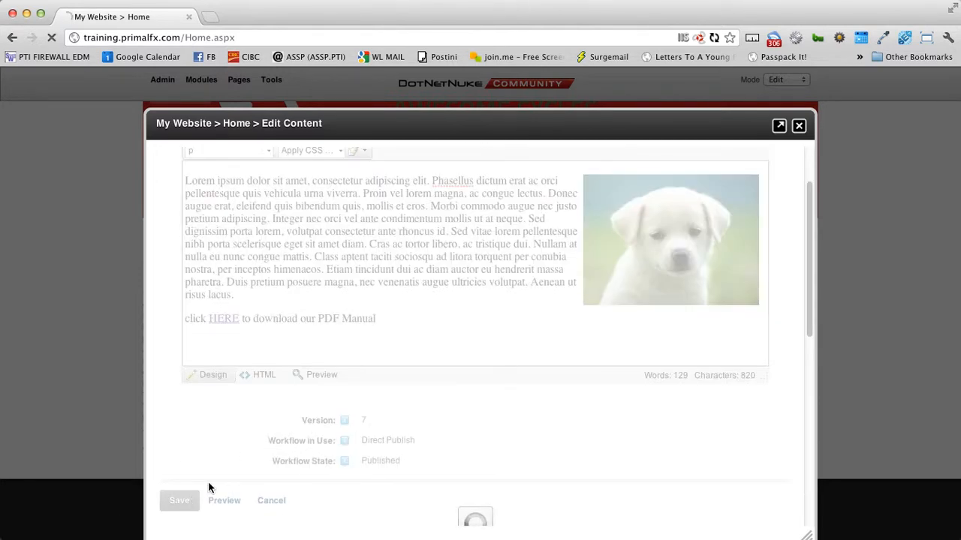